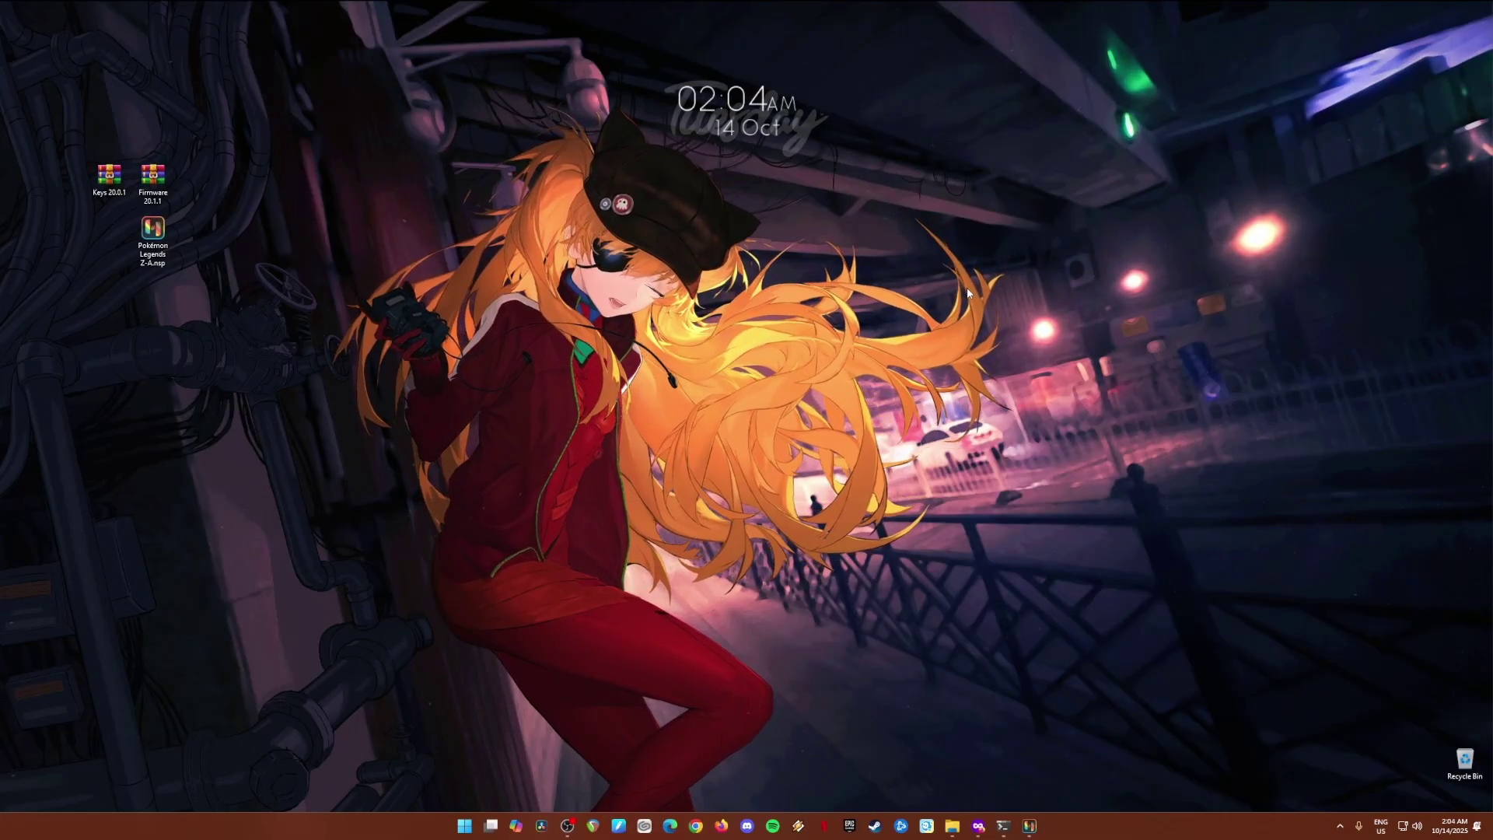
Review the downloaded Firmware, Keys, Pokémon Legends Z-A and ryujinx-1.3.3 files in Downloads
{"action": "left_click", "coordinate": [952, 826]}
{"action": "left_click_drag", "start_coordinate": [873, 388], "coordinate": [521, 254]}
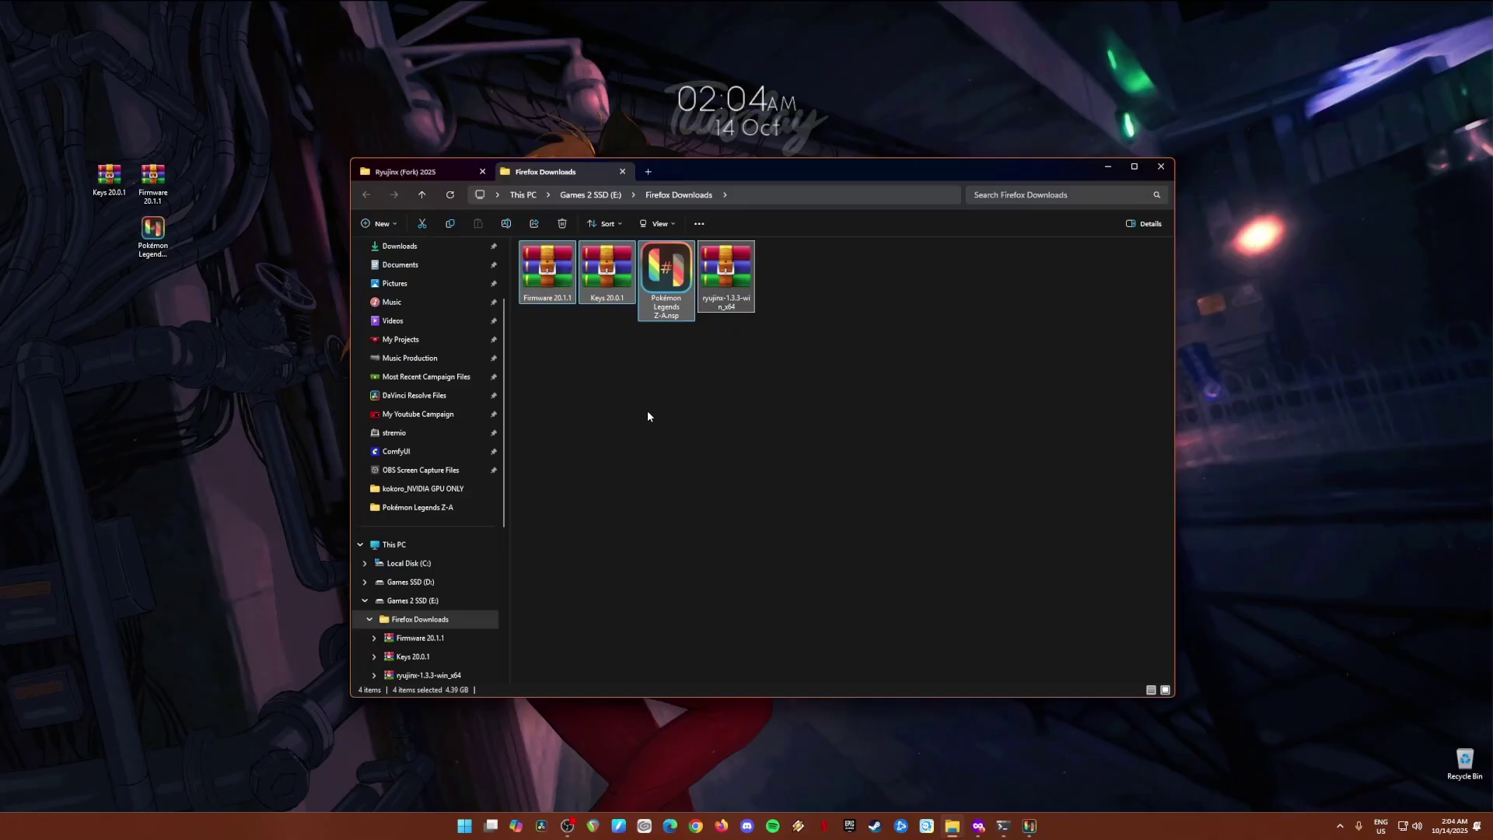
{"action": "left_click", "coordinate": [545, 294]}
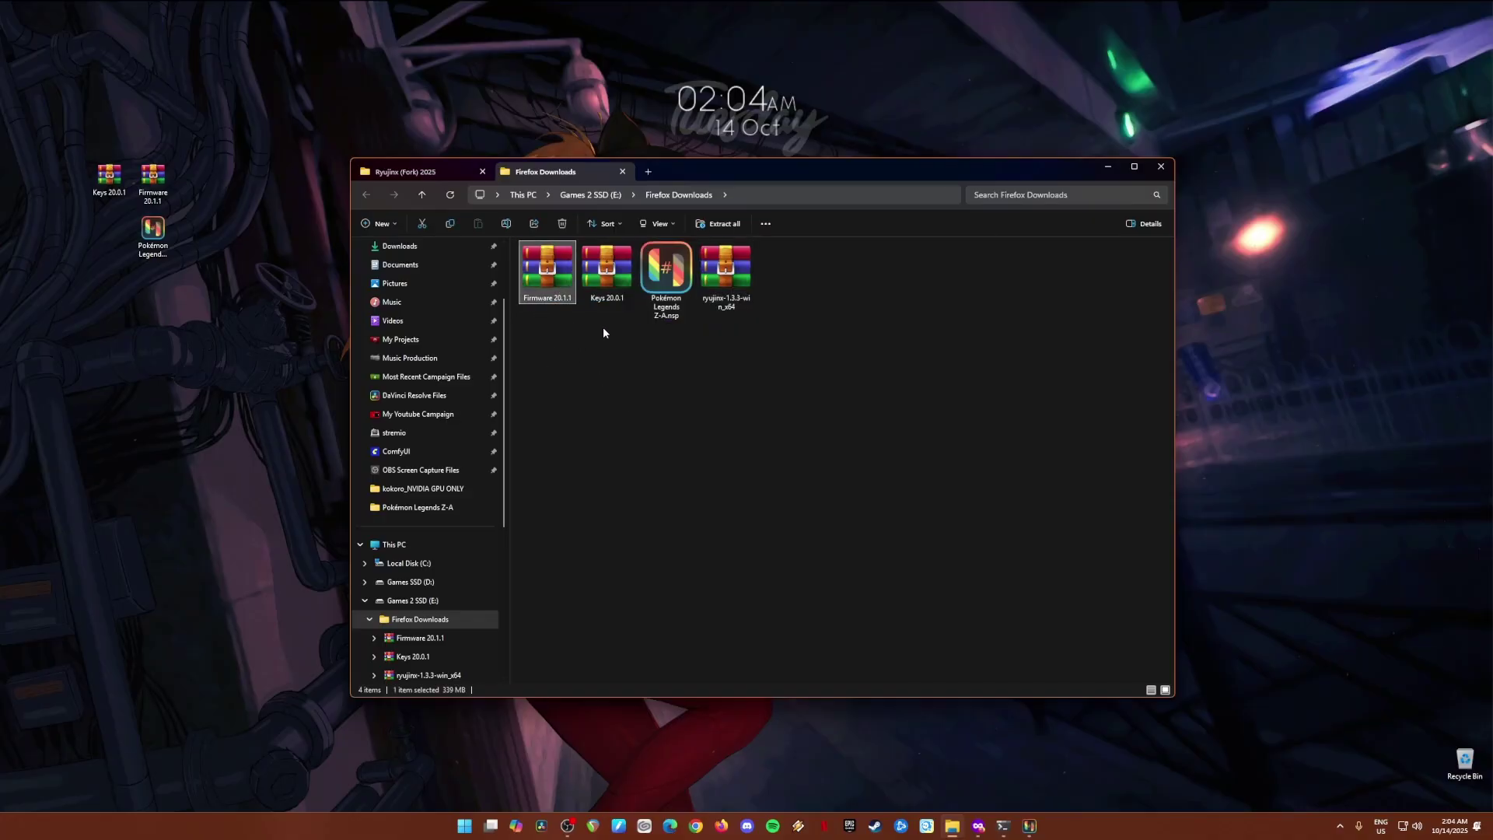
{"action": "left_click_drag", "start_coordinate": [615, 366], "coordinate": [542, 268]}
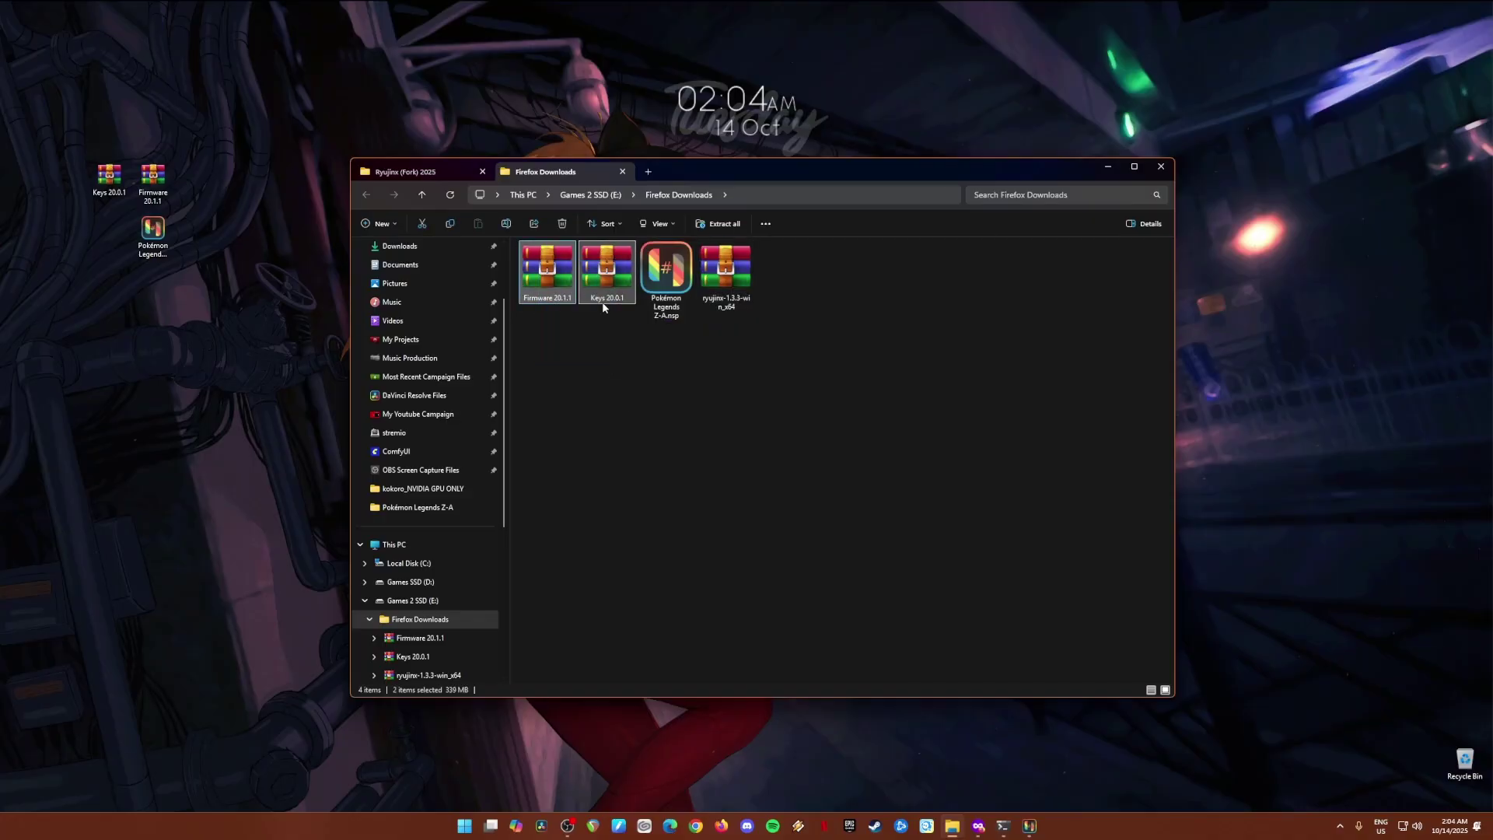
{"action": "left_click", "coordinate": [627, 355]}
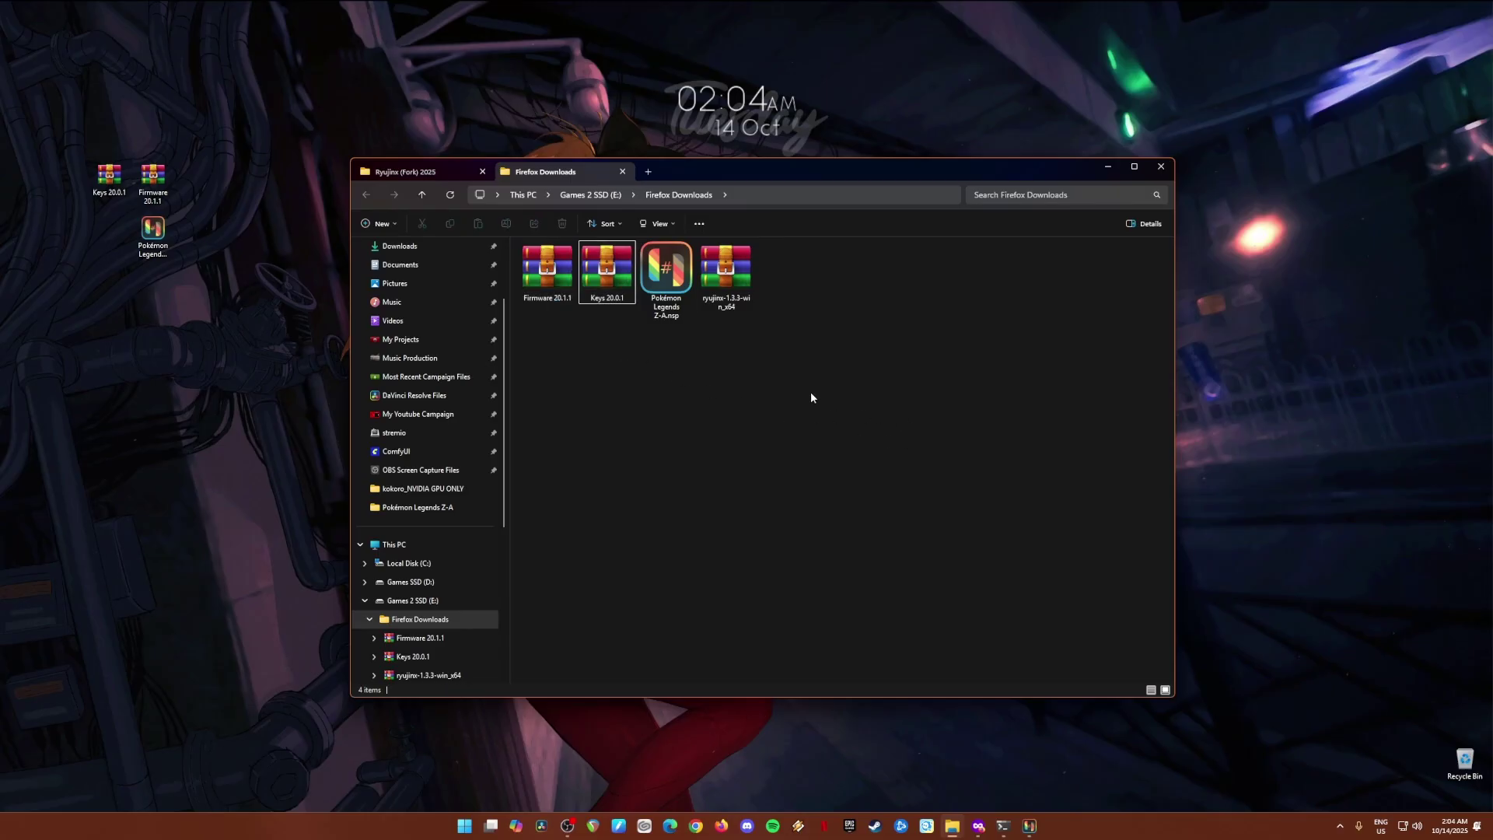
{"action": "left_click", "coordinate": [665, 276]}
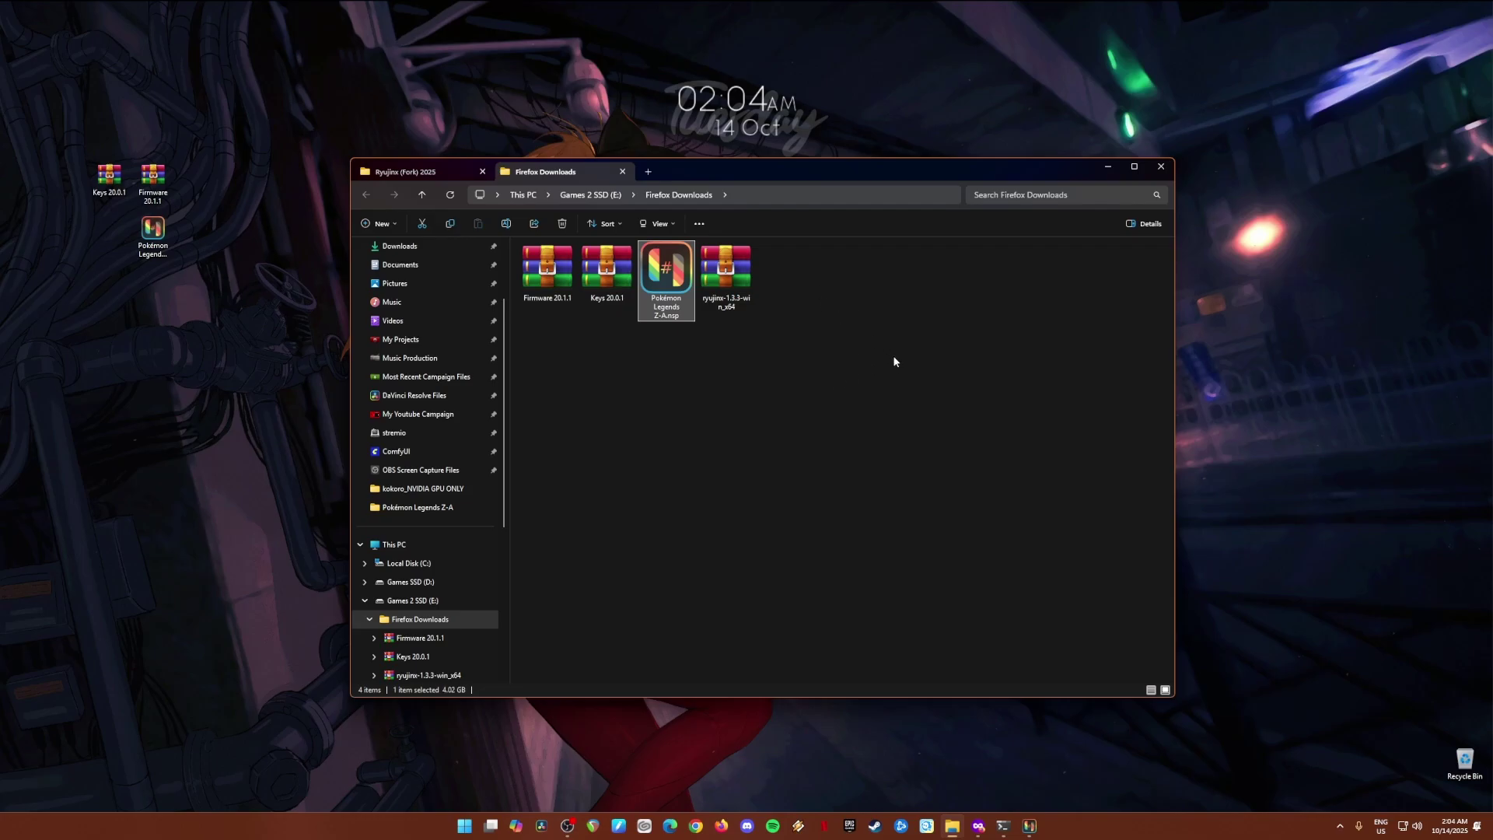
{"action": "left_click", "coordinate": [733, 276]}
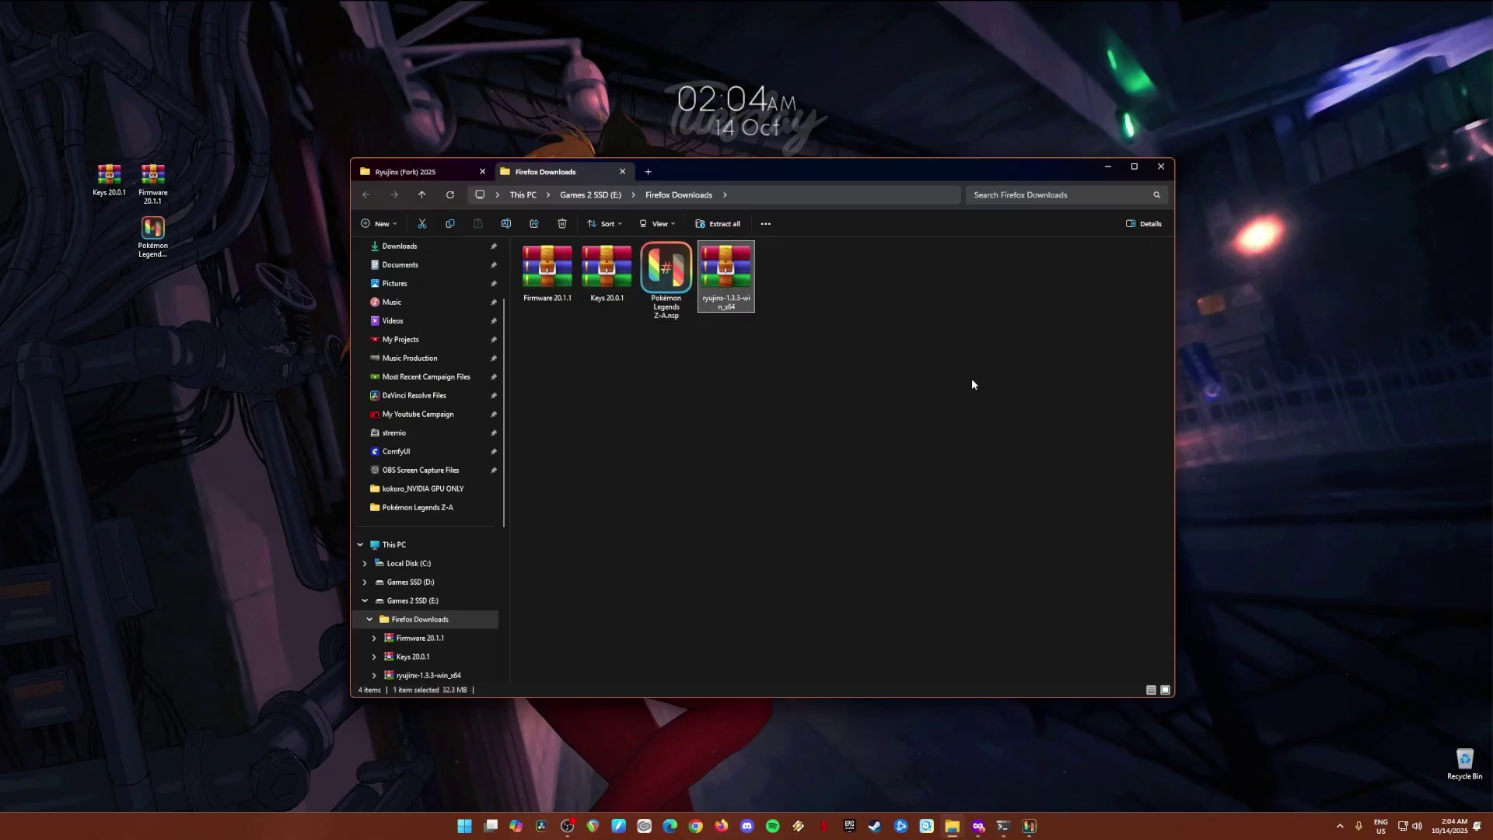
{"action": "left_click", "coordinate": [1107, 167]}
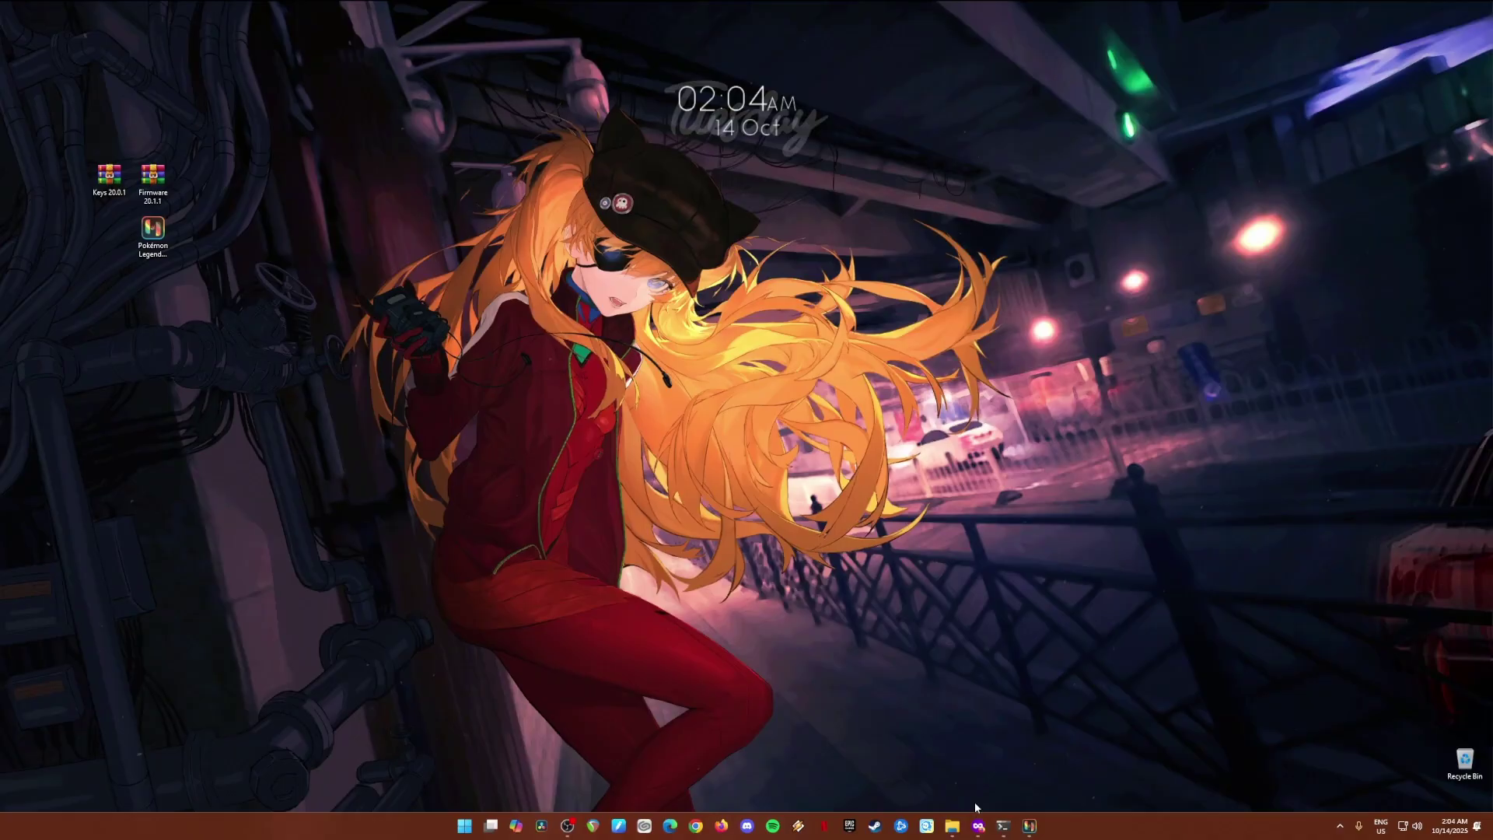
Rerun the Google search for 'ryubing emulator' in Firefox
{"action": "left_click", "coordinate": [978, 825]}
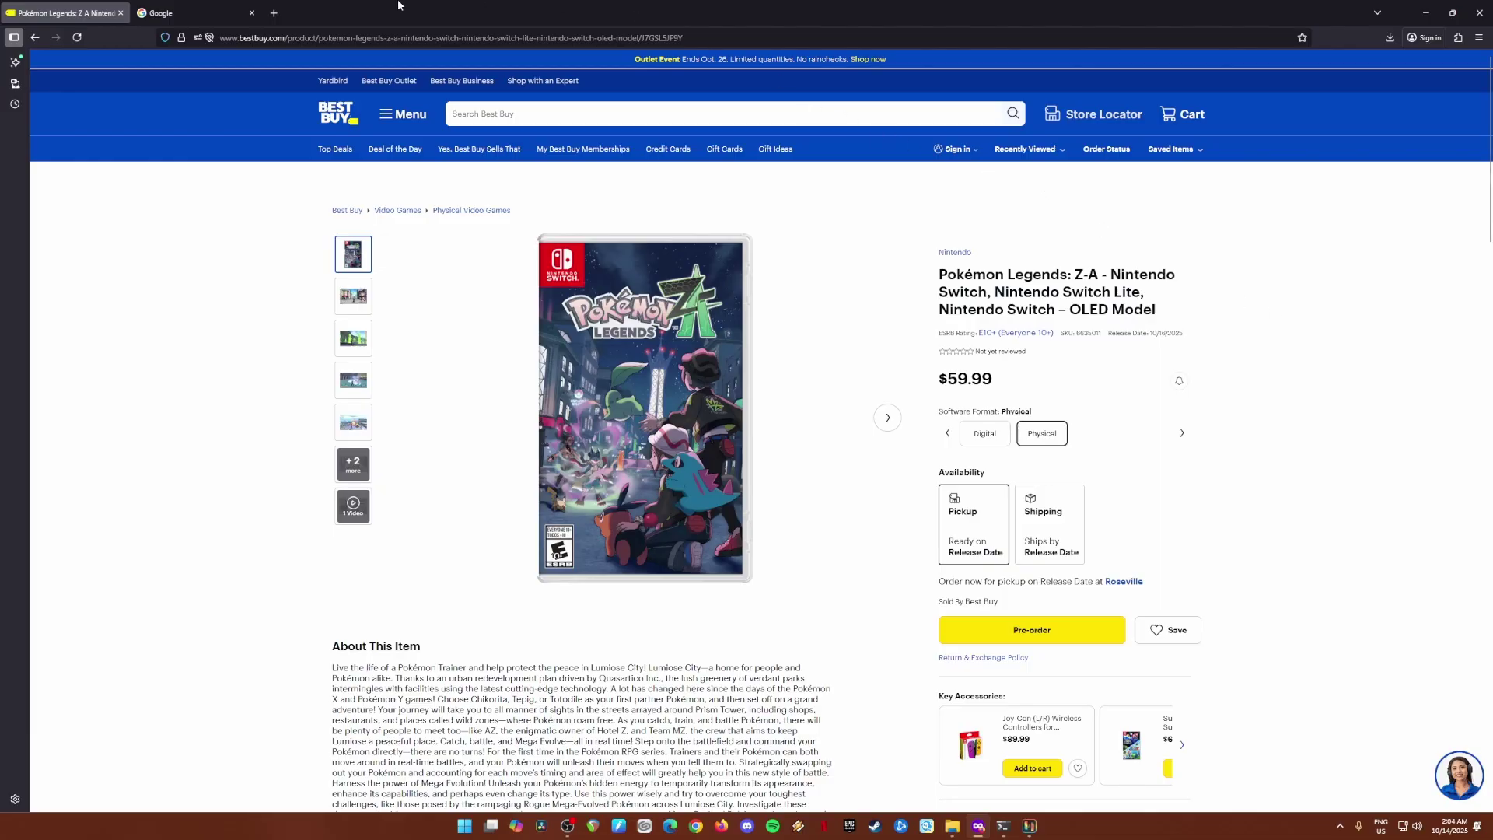
{"action": "left_click", "coordinate": [194, 13]}
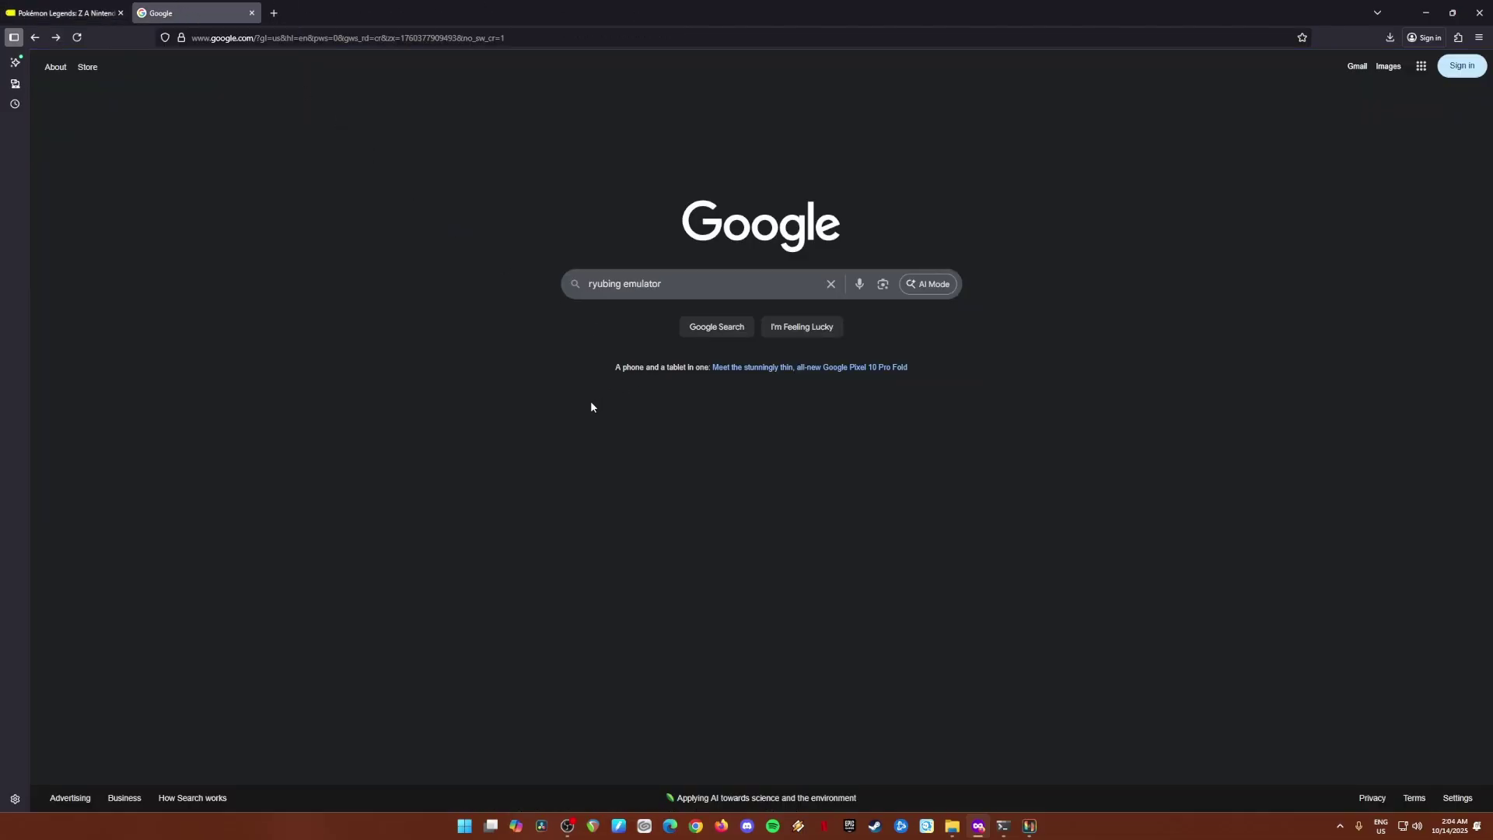
{"action": "triple_click", "coordinate": [667, 284]}
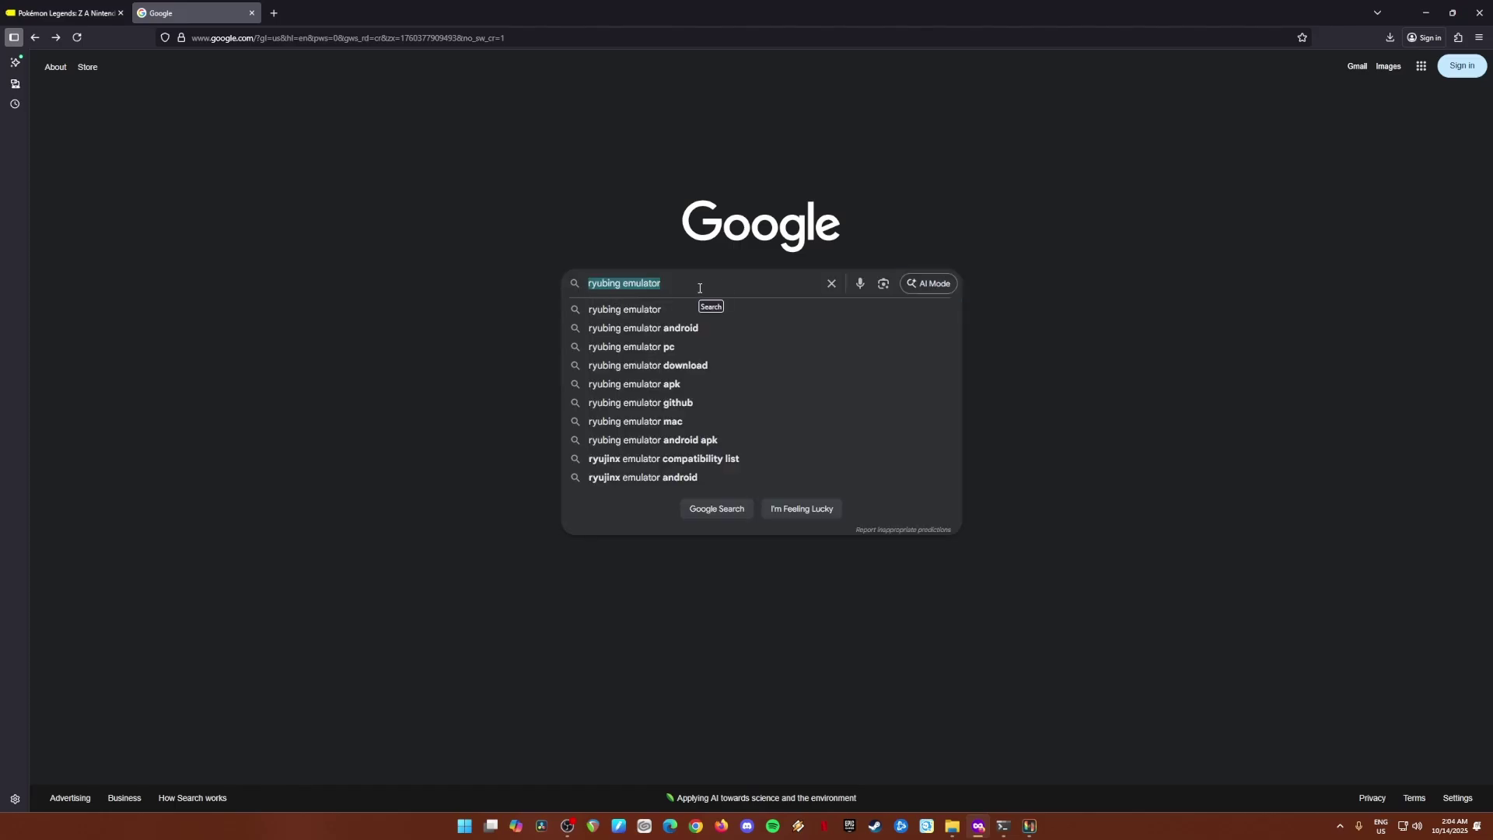
{"action": "key", "text": "Return"}
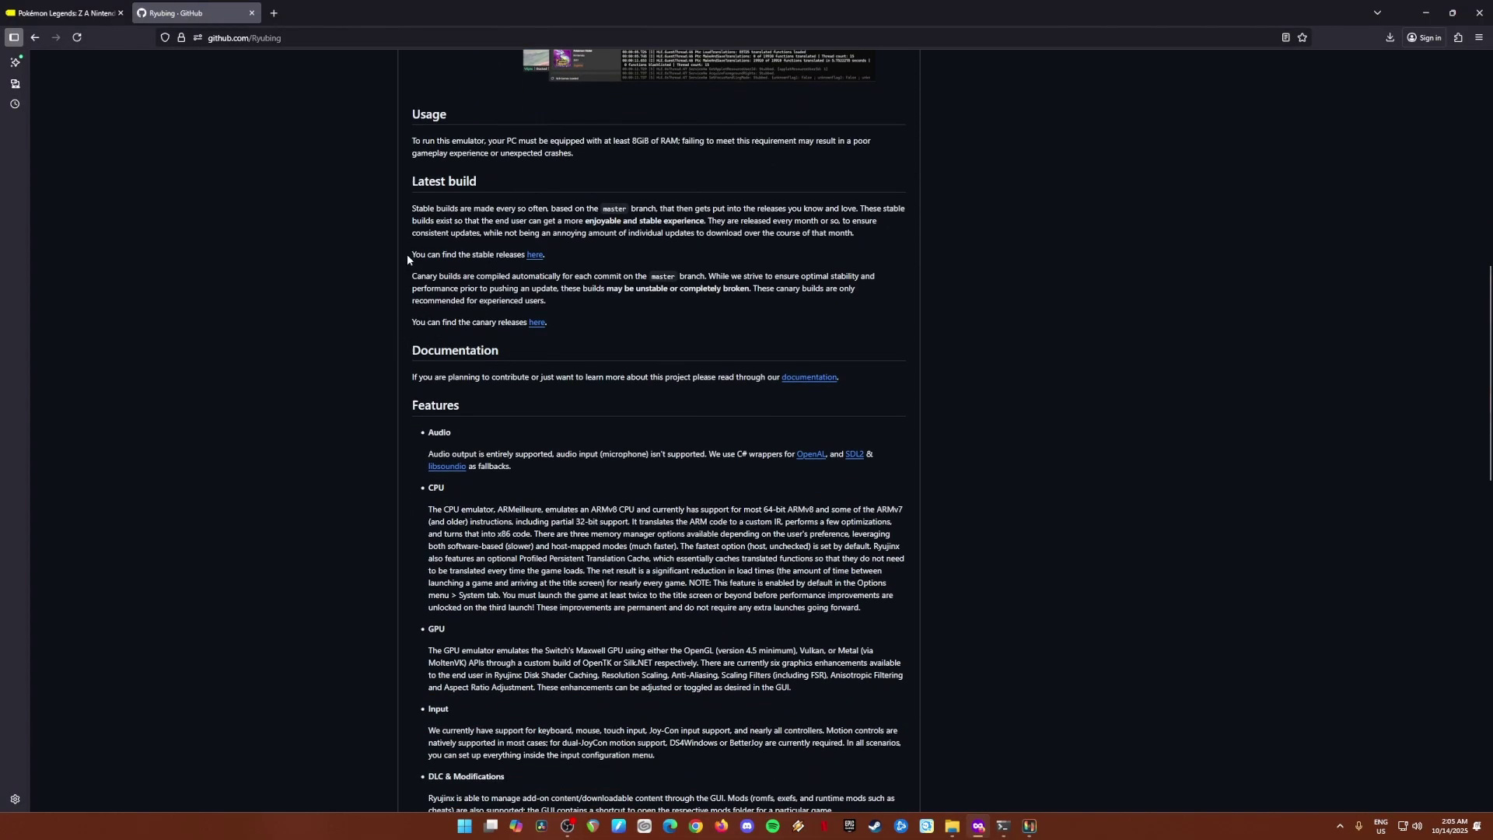
Follow the stable releases link under Latest build in the Ryubing README
{"action": "left_click_drag", "start_coordinate": [413, 255], "coordinate": [569, 266]}
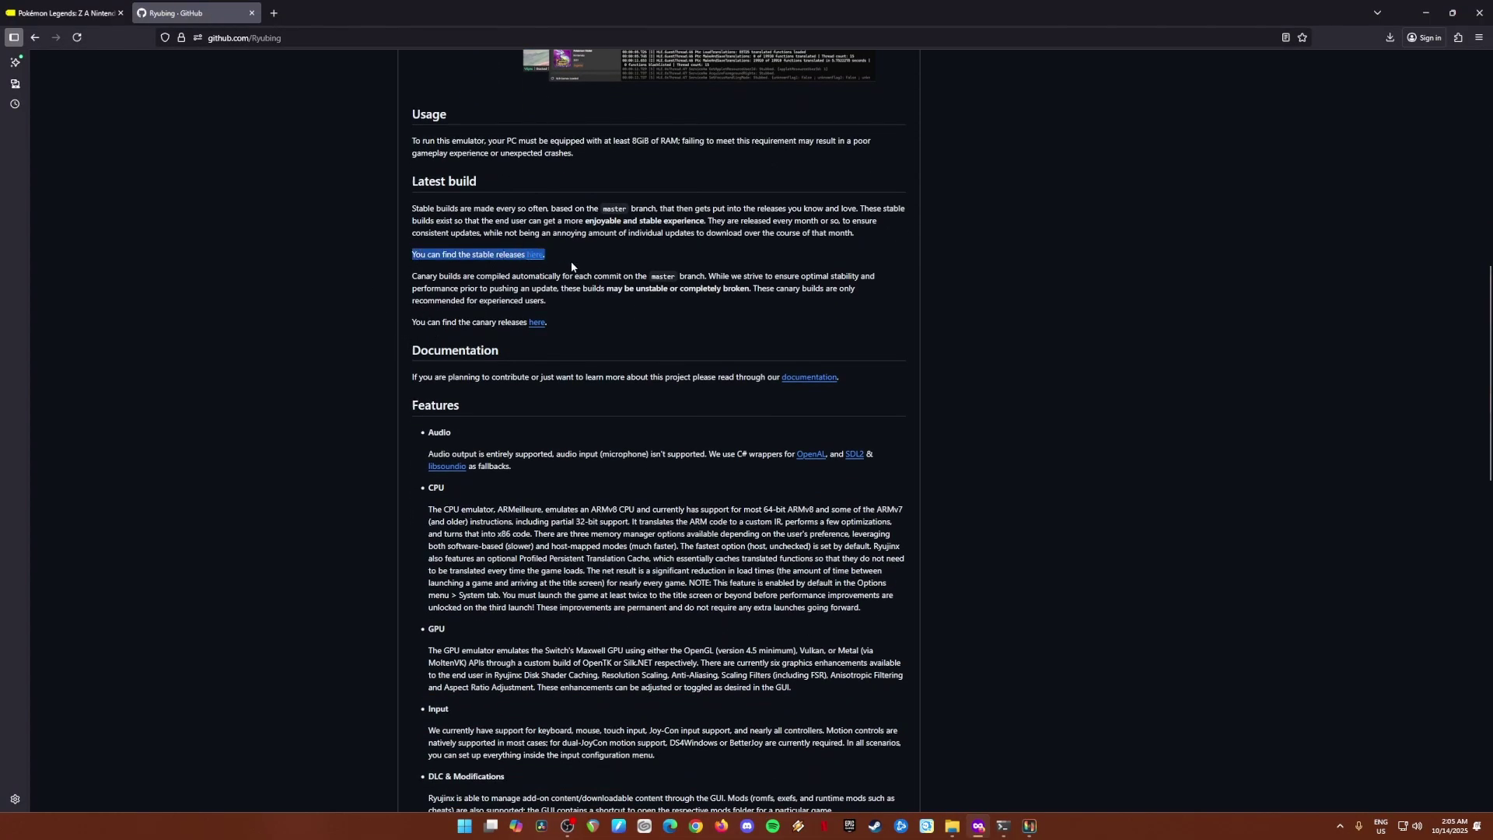
{"action": "left_click", "coordinate": [535, 257]}
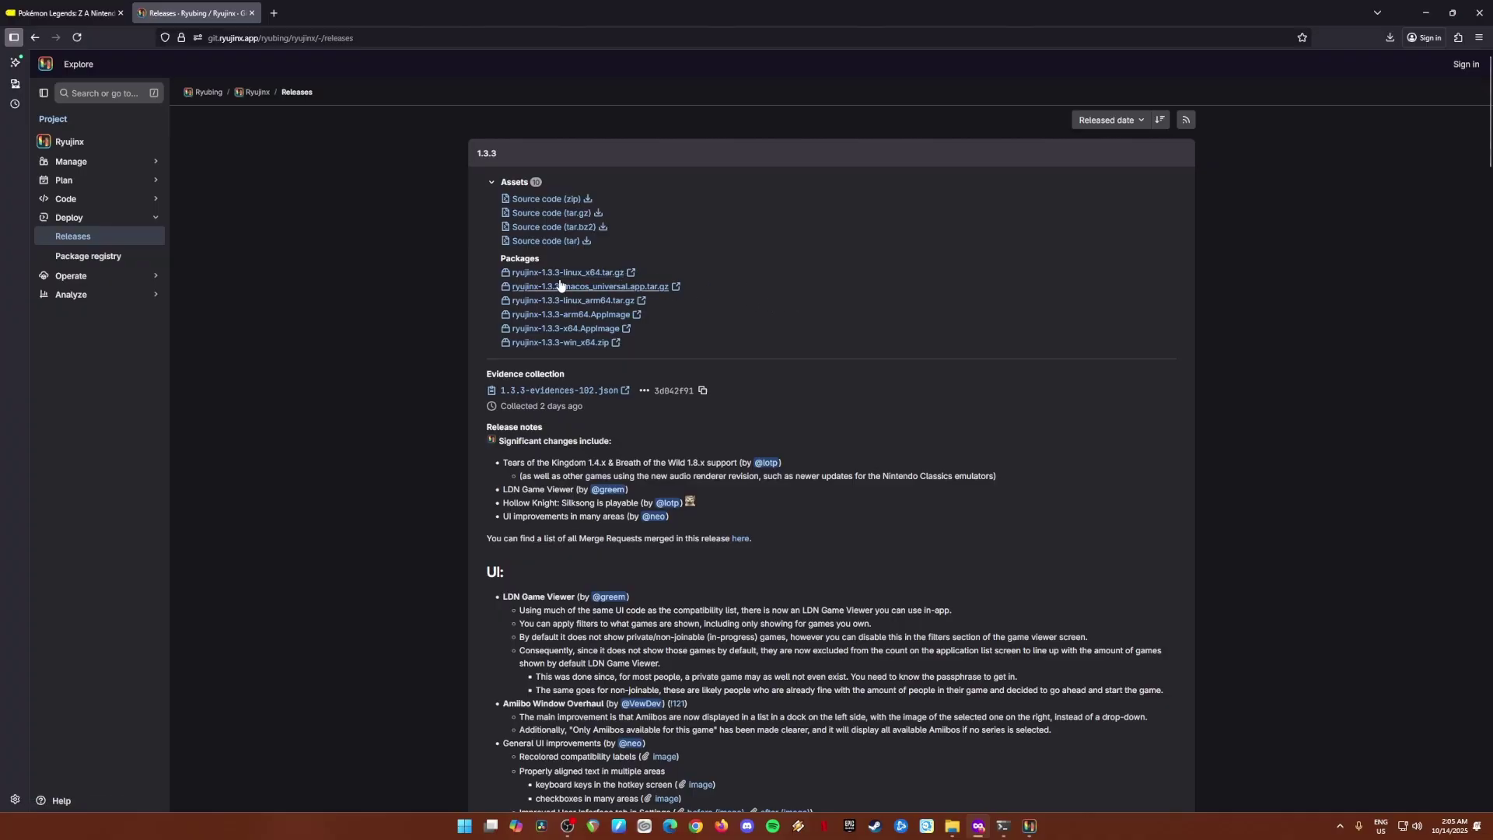
Download ryujinx-1.3.3-win_x64.zip from release 1.3.3 and minimize Firefox
{"action": "scroll", "coordinate": [678, 301], "scroll_direction": "down", "scroll_amount": 2}
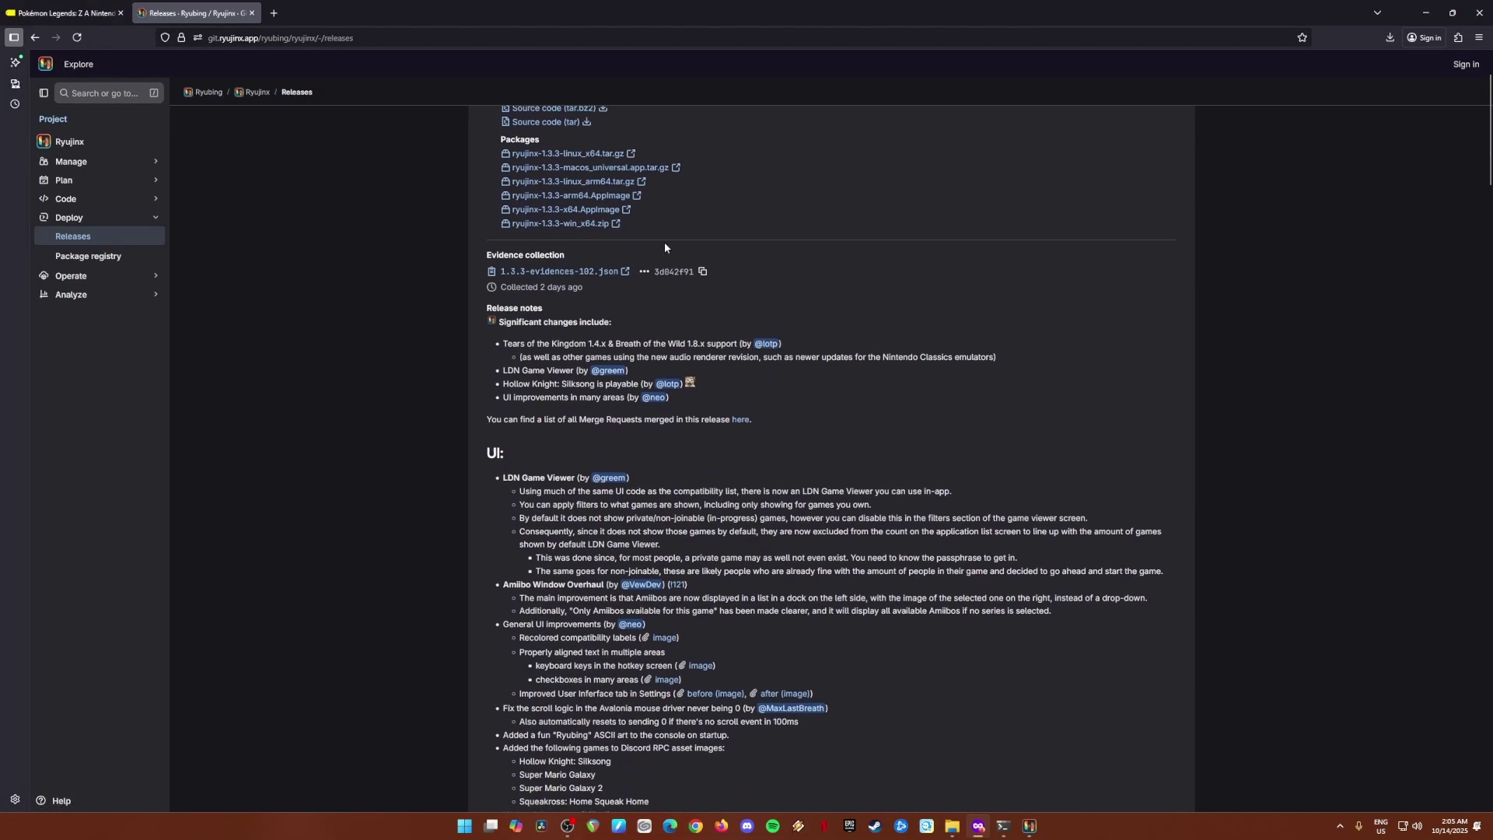
{"action": "scroll", "coordinate": [669, 251], "scroll_direction": "up", "scroll_amount": 1}
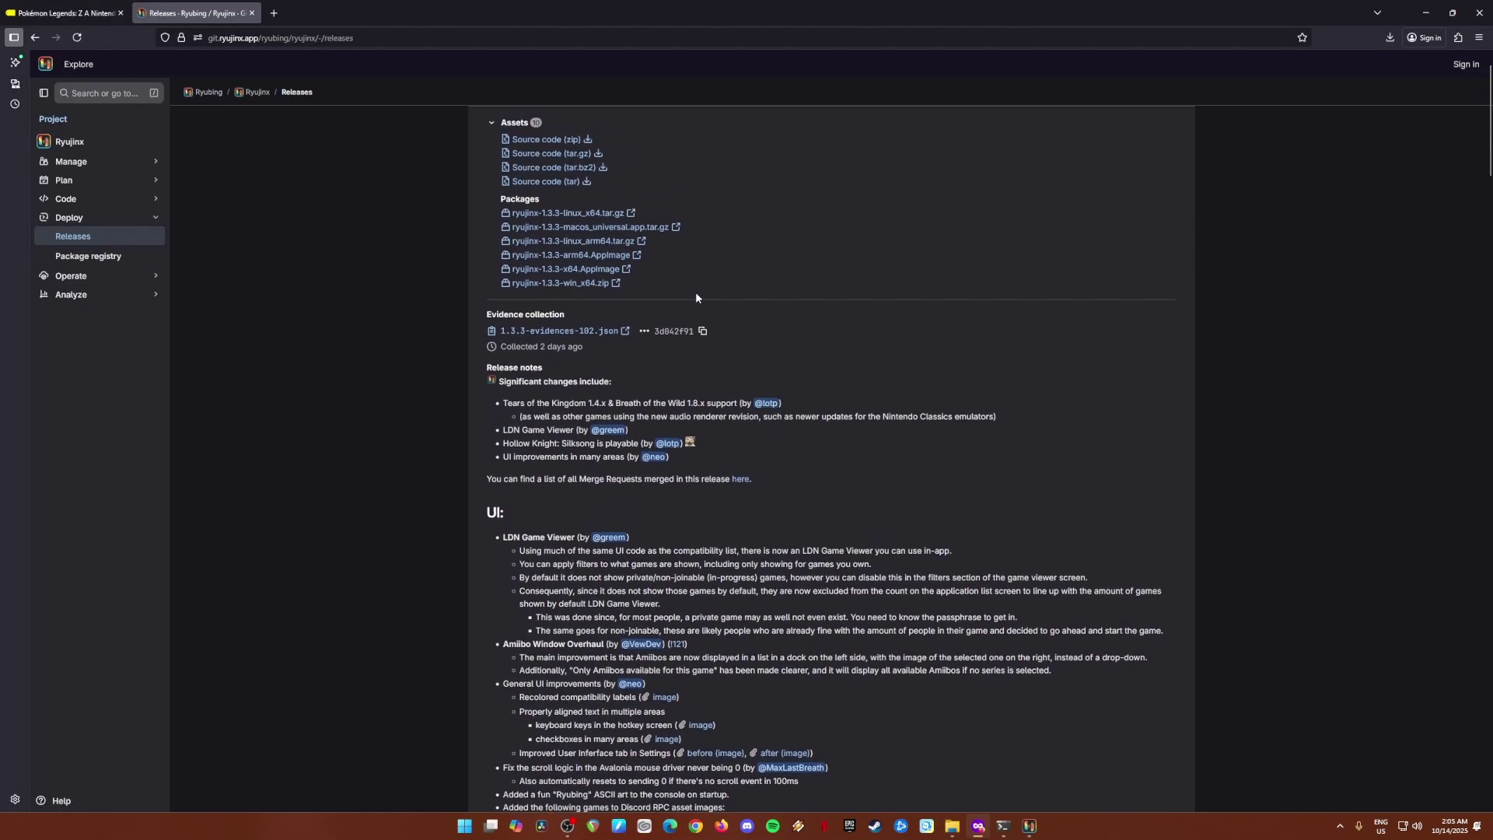
{"action": "left_click", "coordinate": [581, 286]}
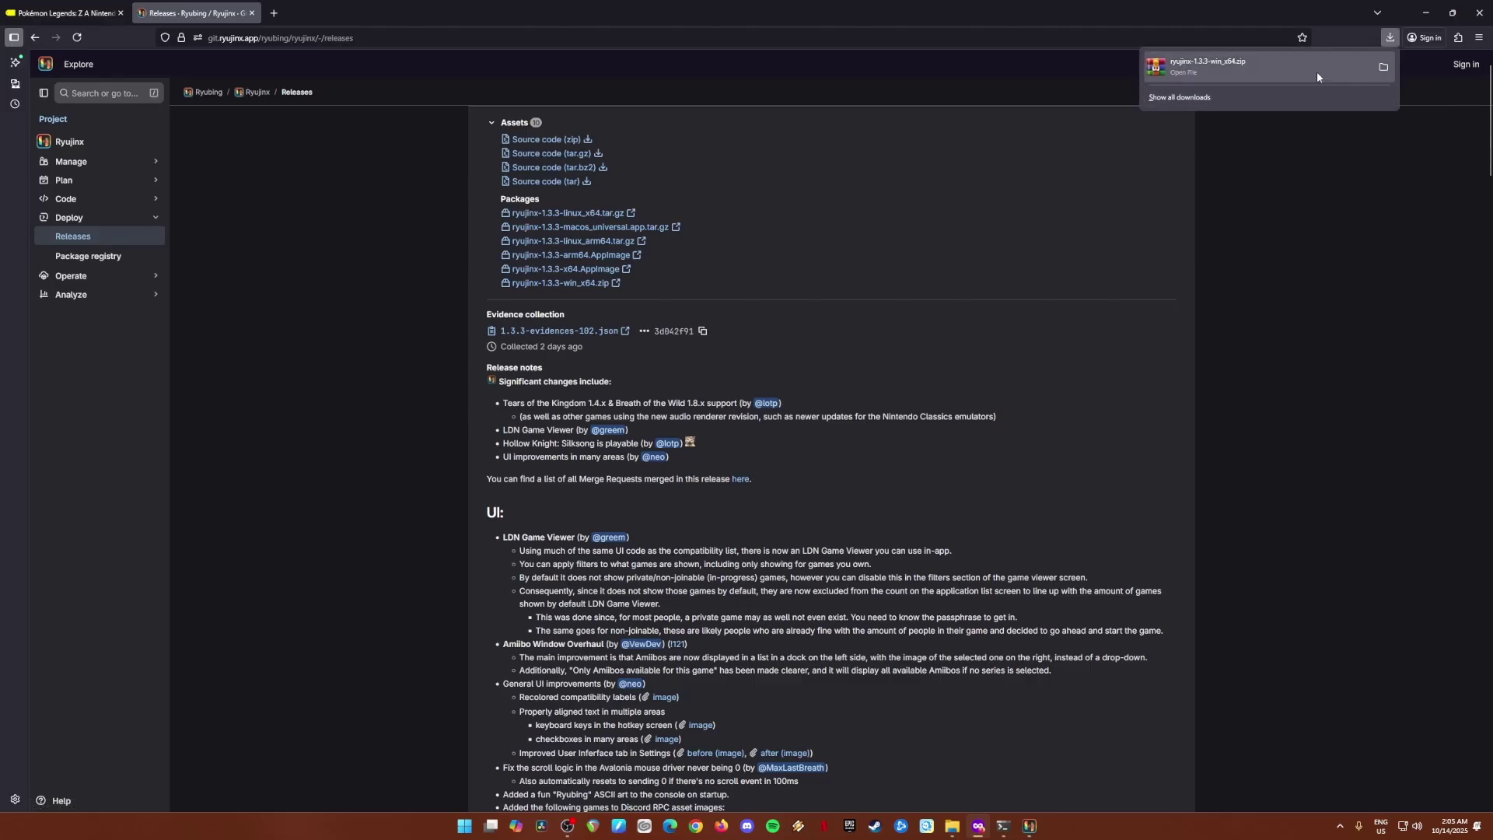
{"action": "left_click", "coordinate": [1427, 13]}
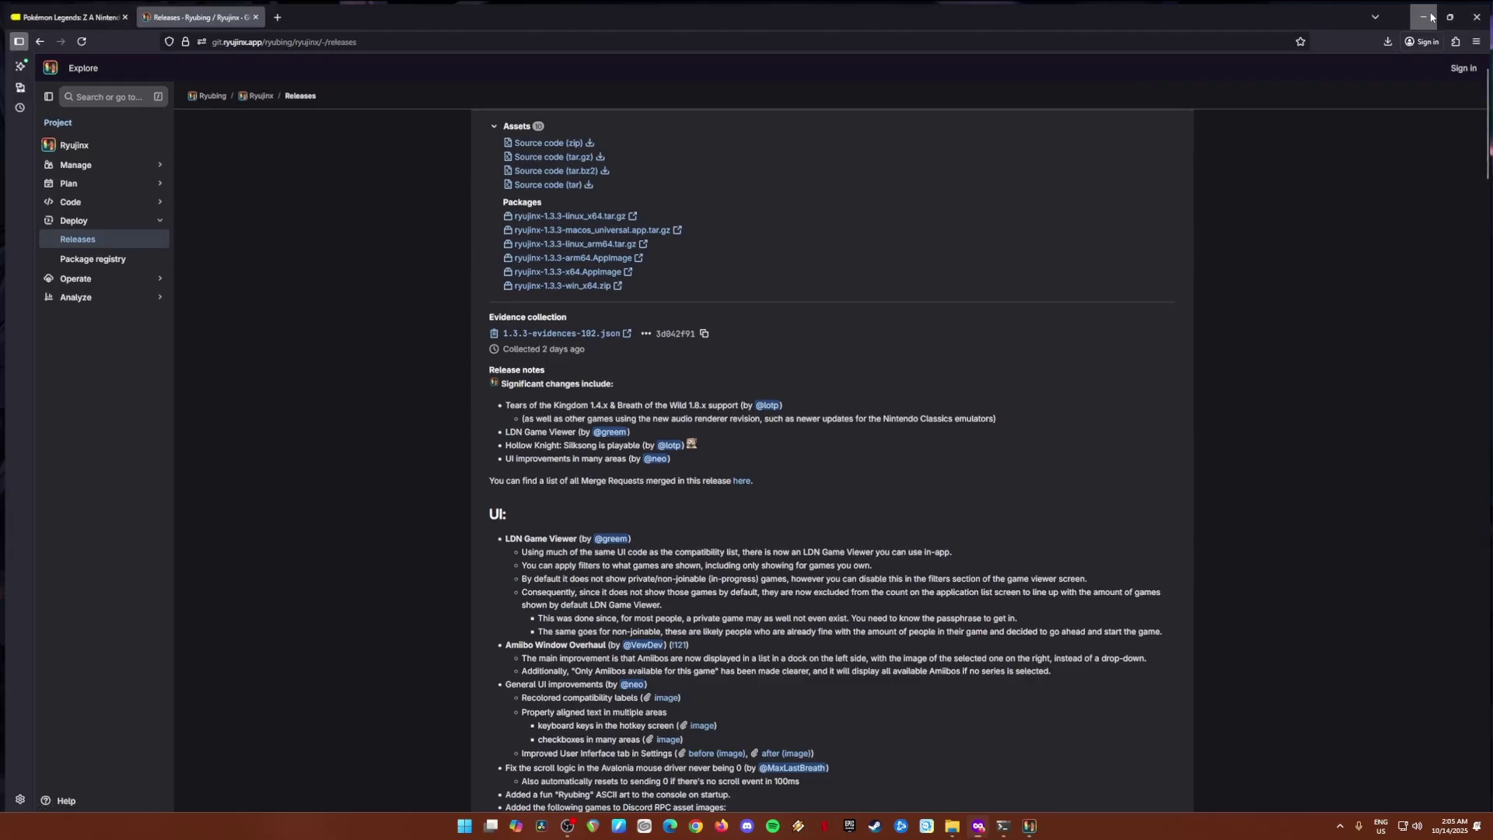
Copy all 14 files from the zip's publish folder into Ryujinx (Fork) 2025
{"action": "left_click", "coordinate": [953, 823]}
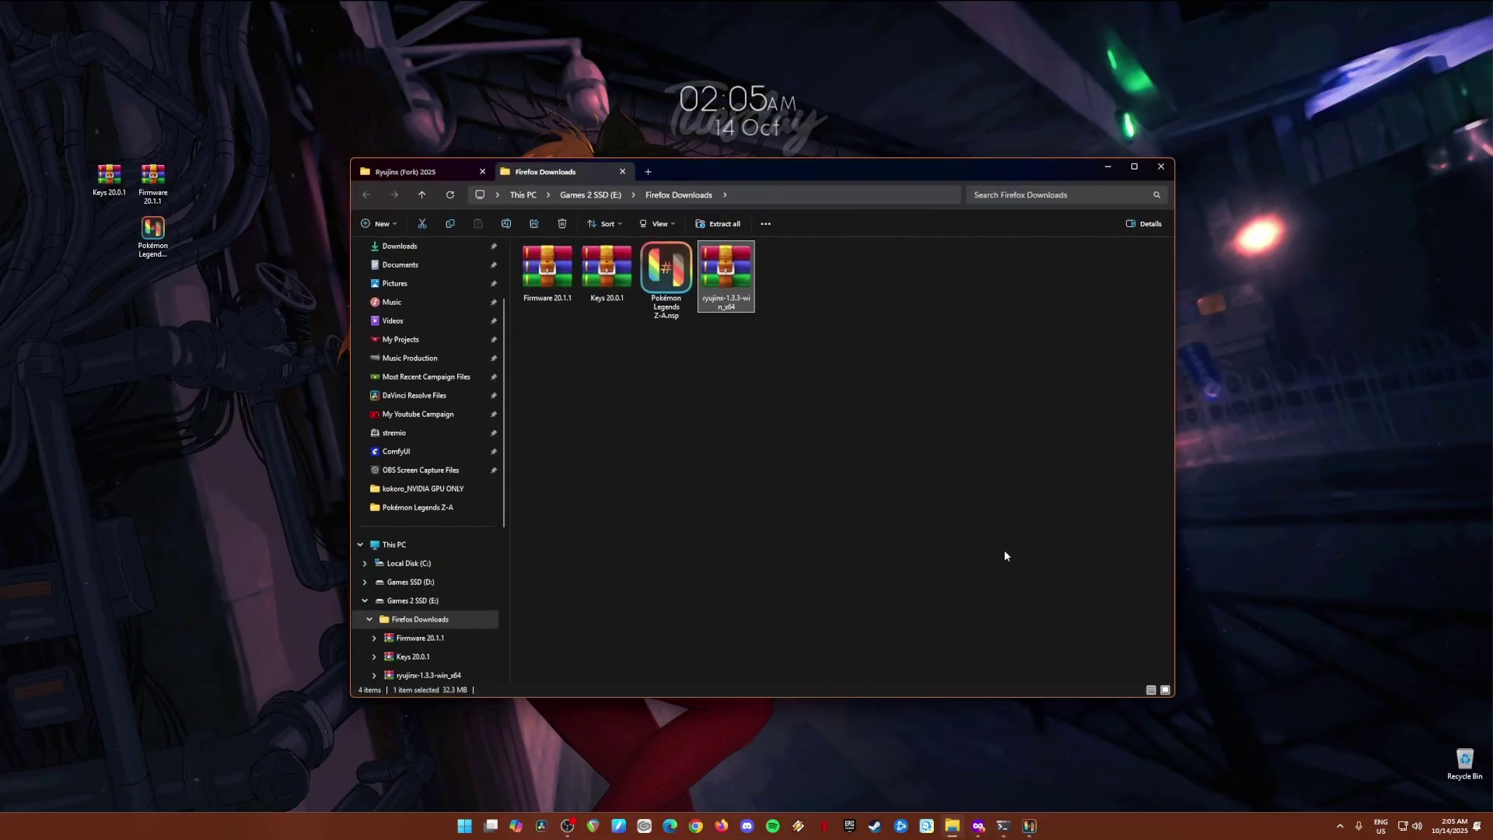
{"action": "double_click", "coordinate": [726, 270]}
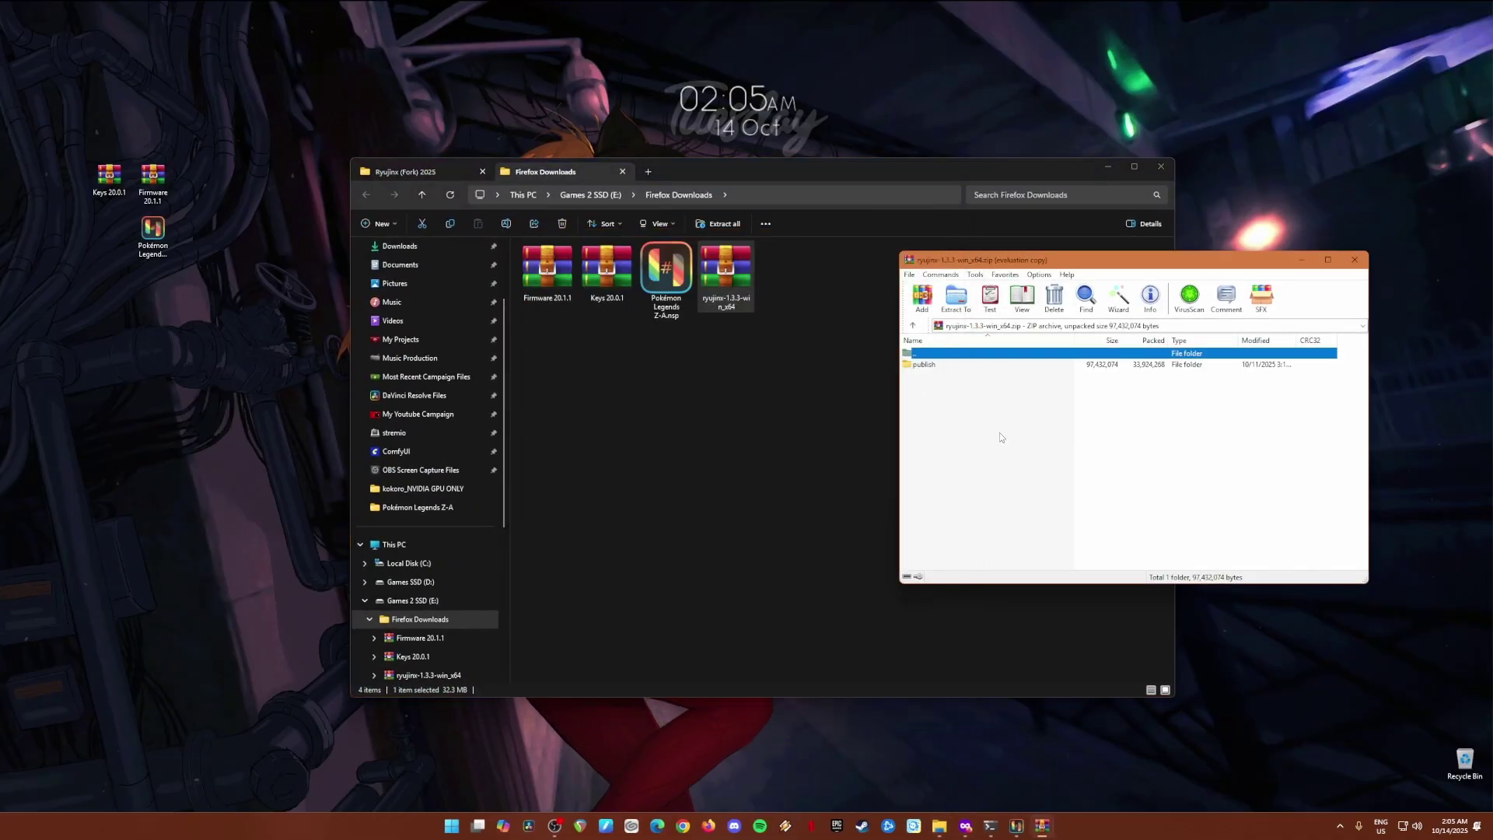
{"action": "double_click", "coordinate": [925, 365]}
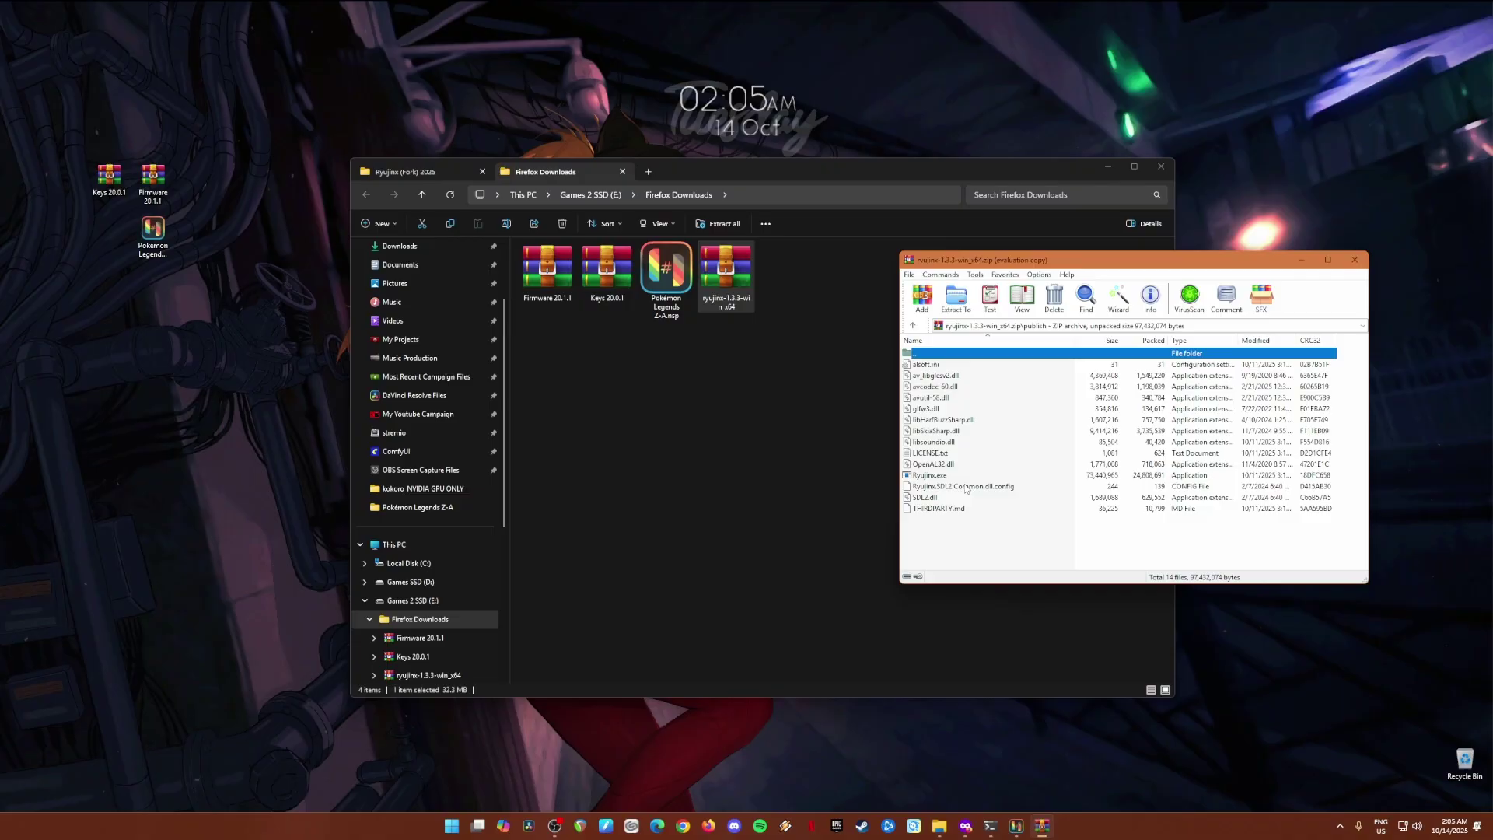
{"action": "left_click", "coordinate": [427, 172]}
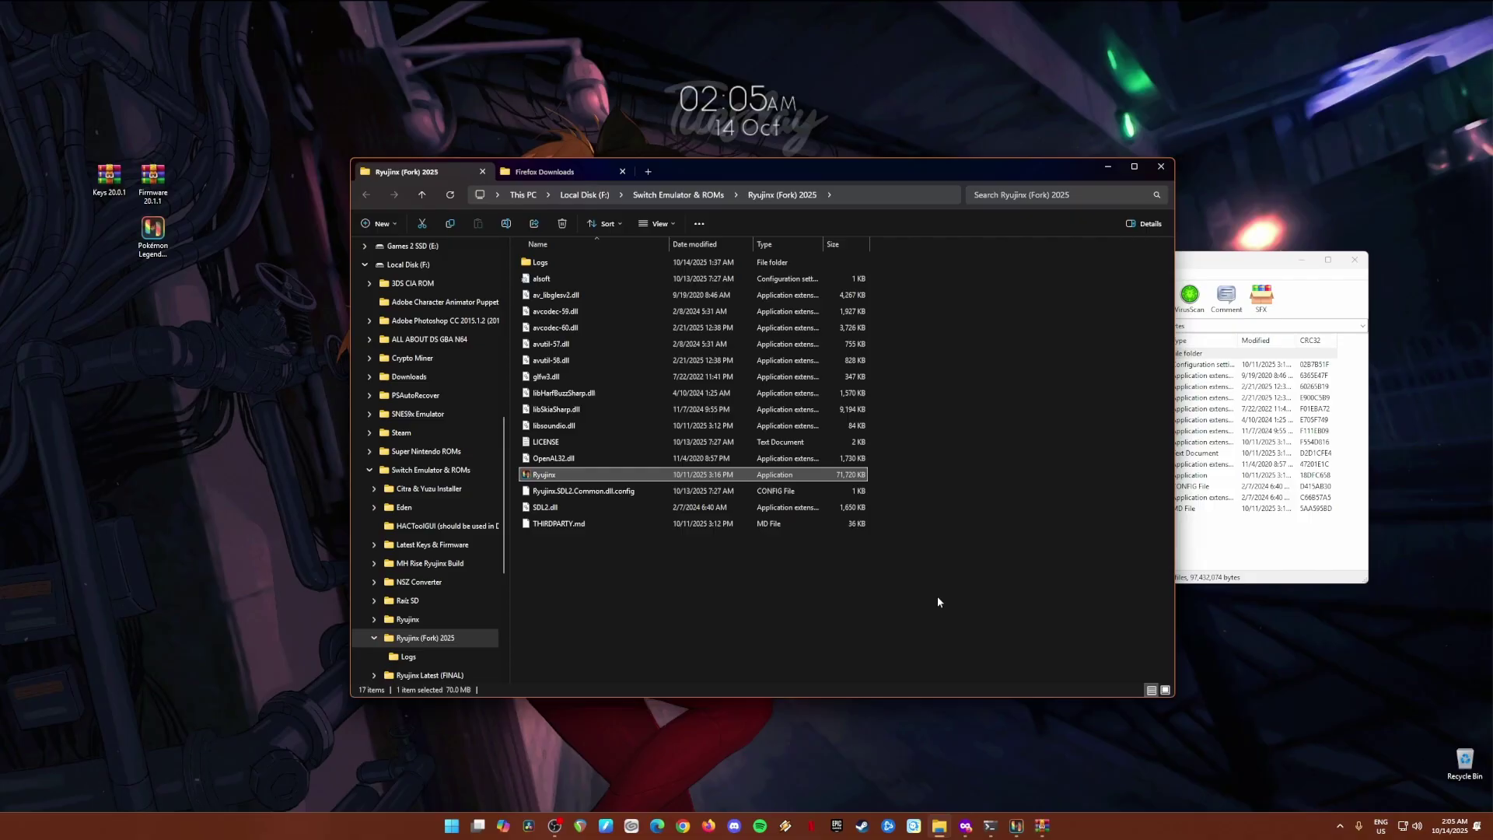
{"action": "left_click", "coordinate": [1244, 536]}
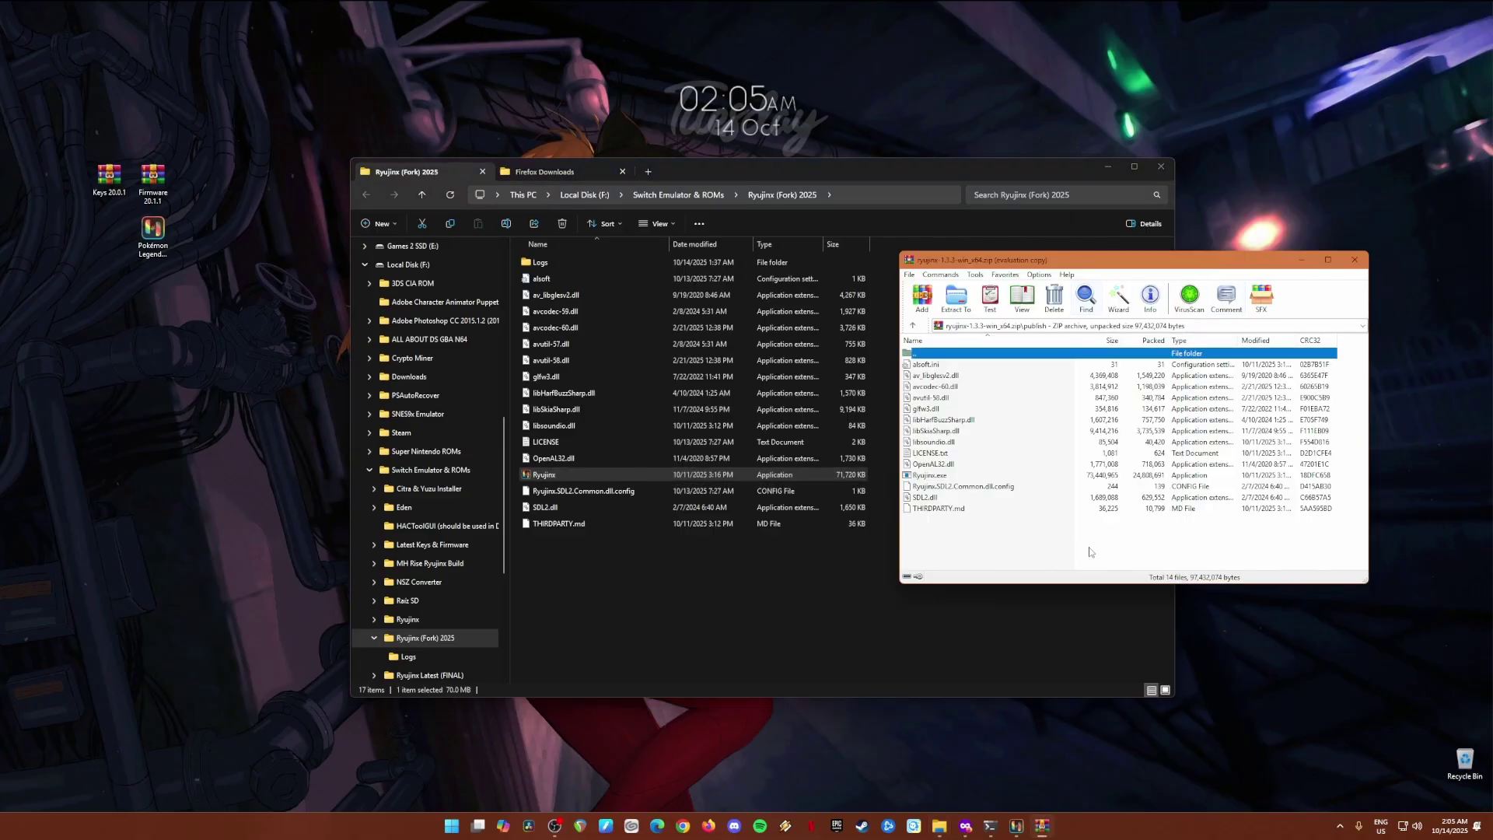
{"action": "left_click_drag", "start_coordinate": [1003, 553], "coordinate": [931, 361]}
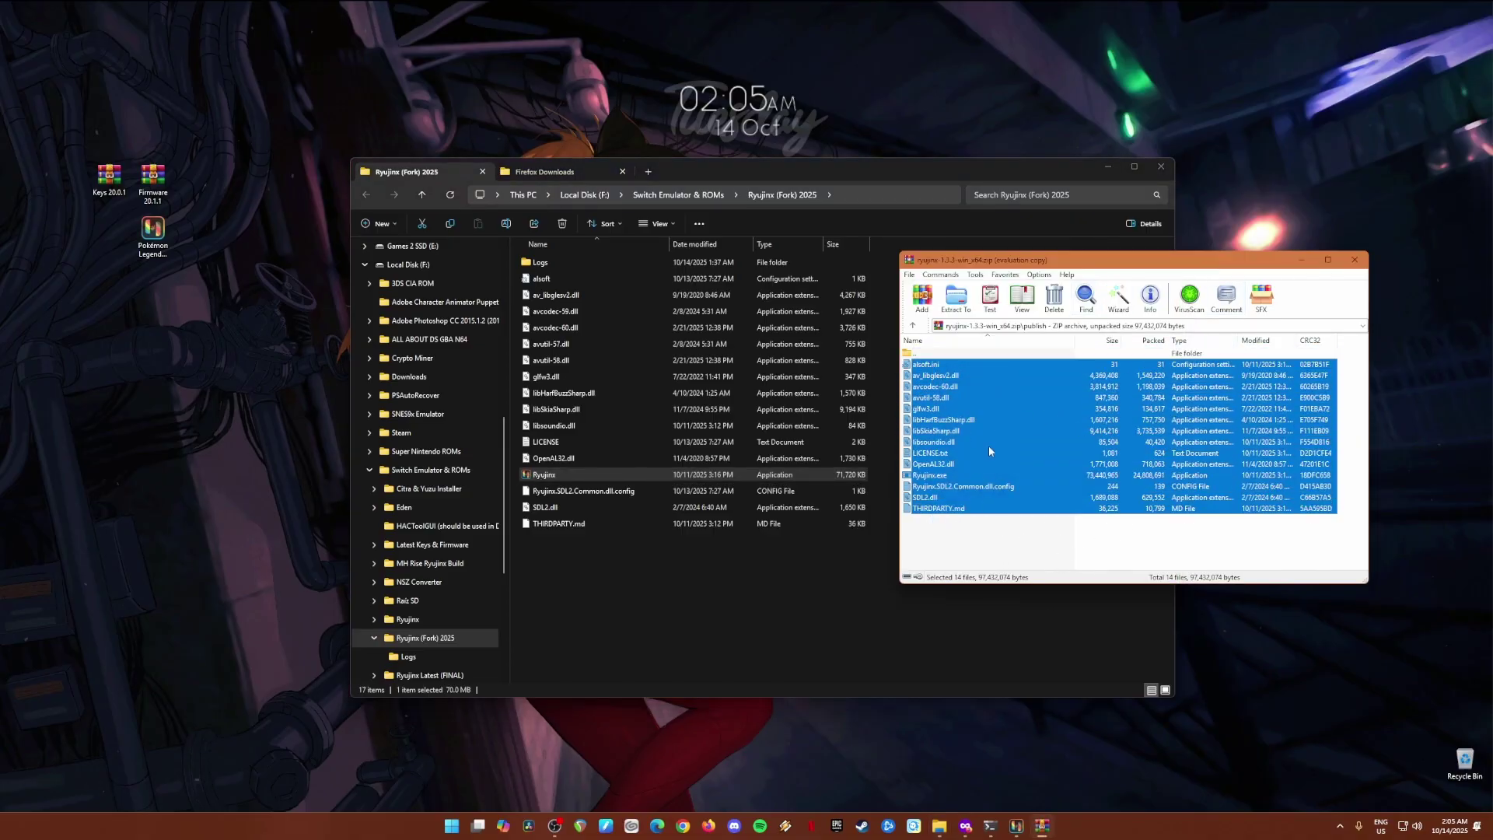
{"action": "left_click_drag", "start_coordinate": [1055, 439], "coordinate": [1057, 502]}
Close the WinRAR archive and minimize the Ryujinx (Fork) 2025 folder window
{"action": "left_click", "coordinate": [1354, 259]}
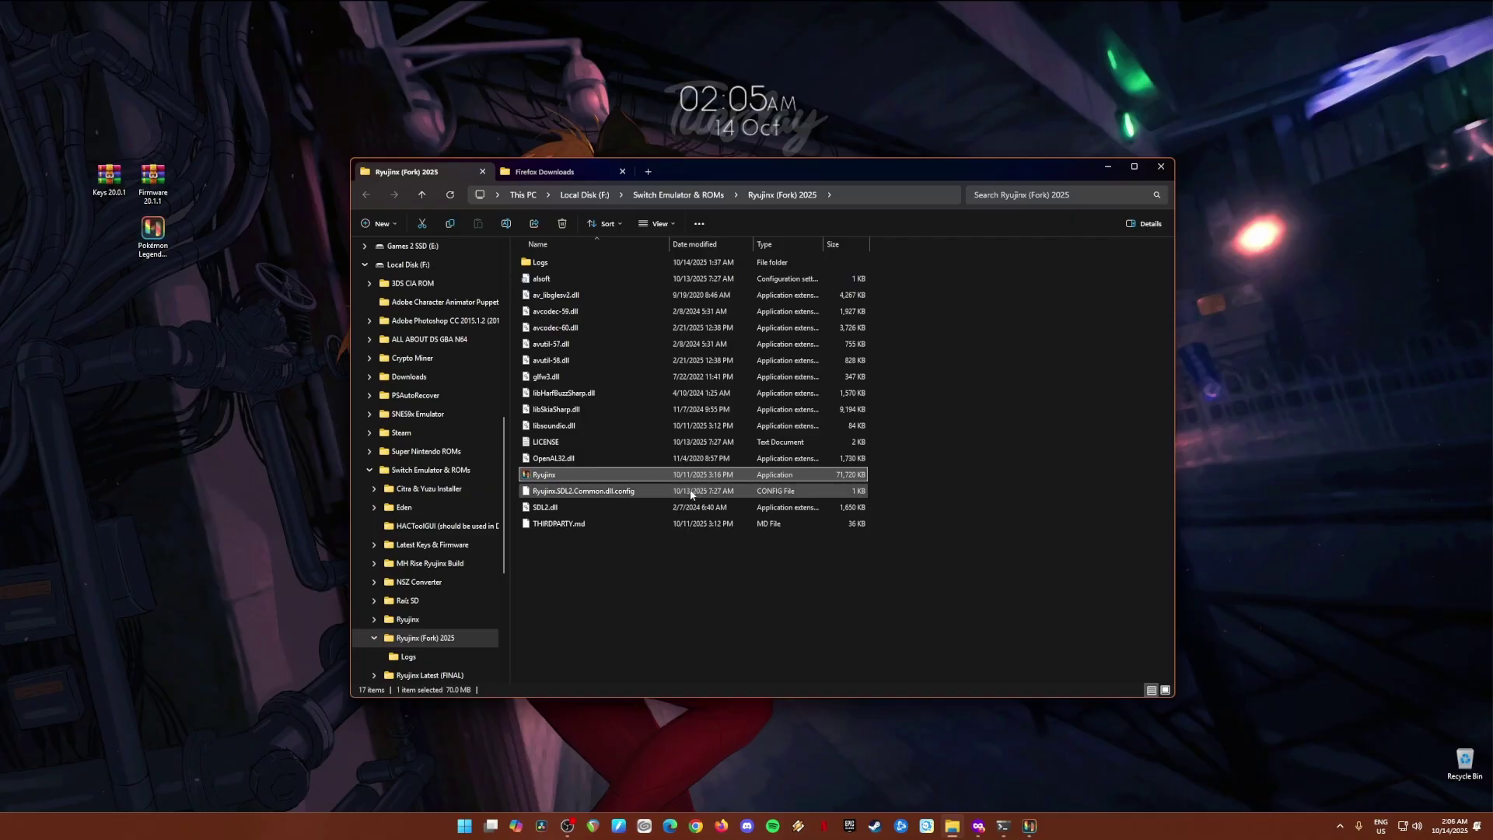
{"action": "left_click", "coordinate": [1108, 166]}
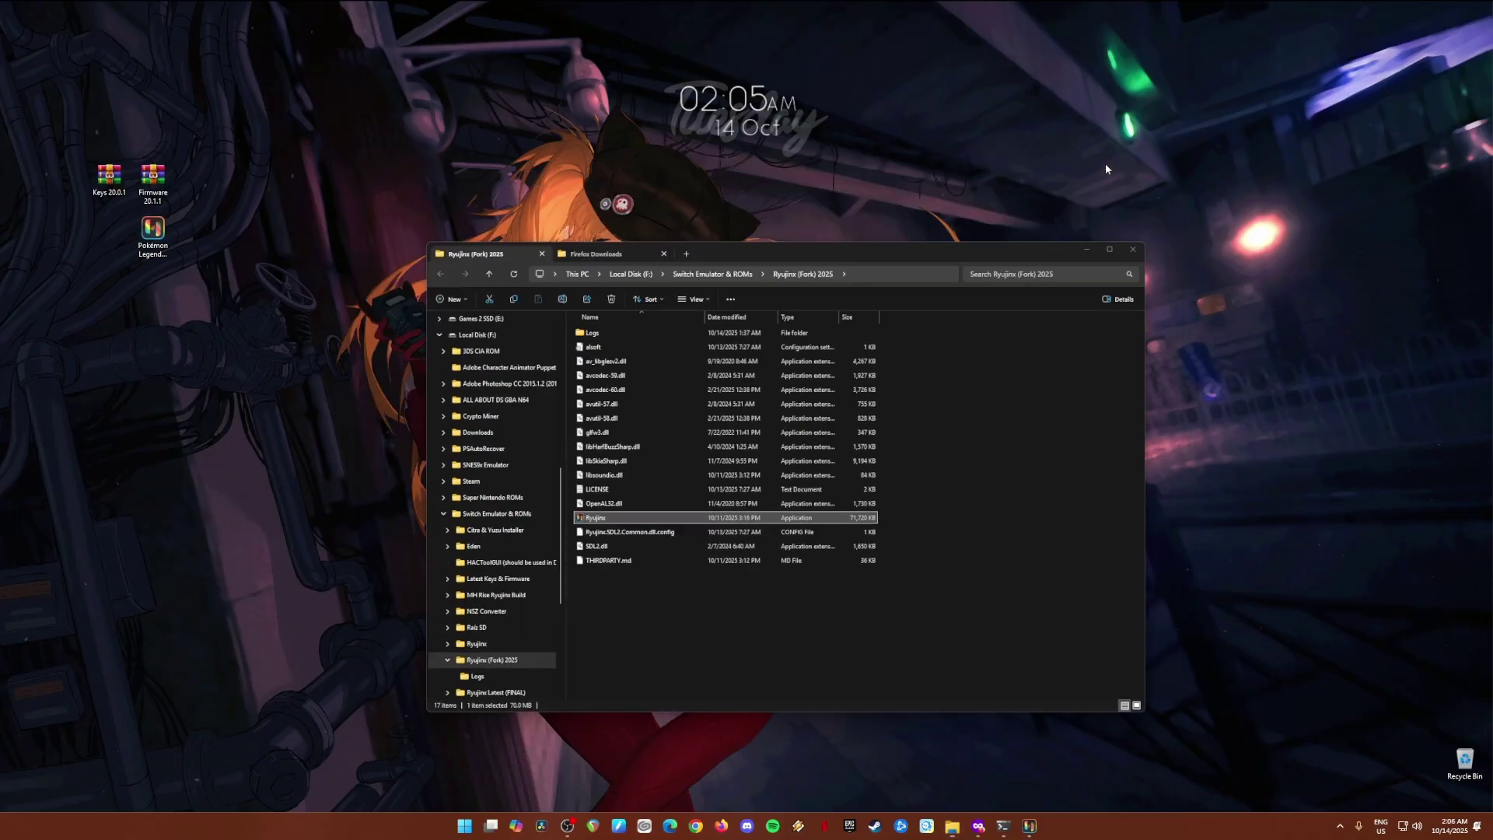
Check the Keys, Firmware and Pokémon Legends Z-A files on the desktop, then minimize Ryubing
{"action": "left_click", "coordinate": [1029, 826]}
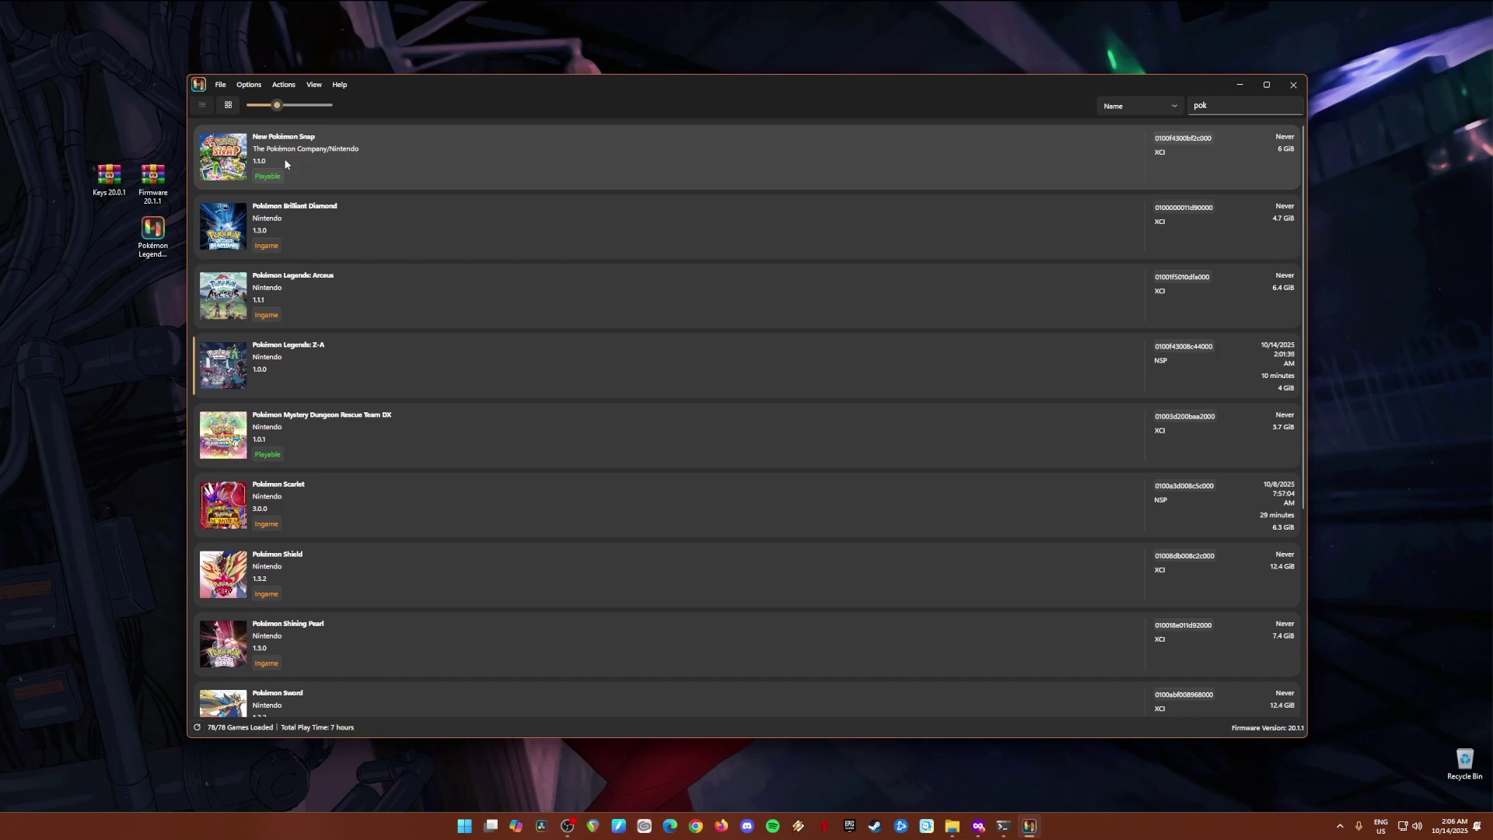
{"action": "left_click_drag", "start_coordinate": [68, 132], "coordinate": [147, 339]}
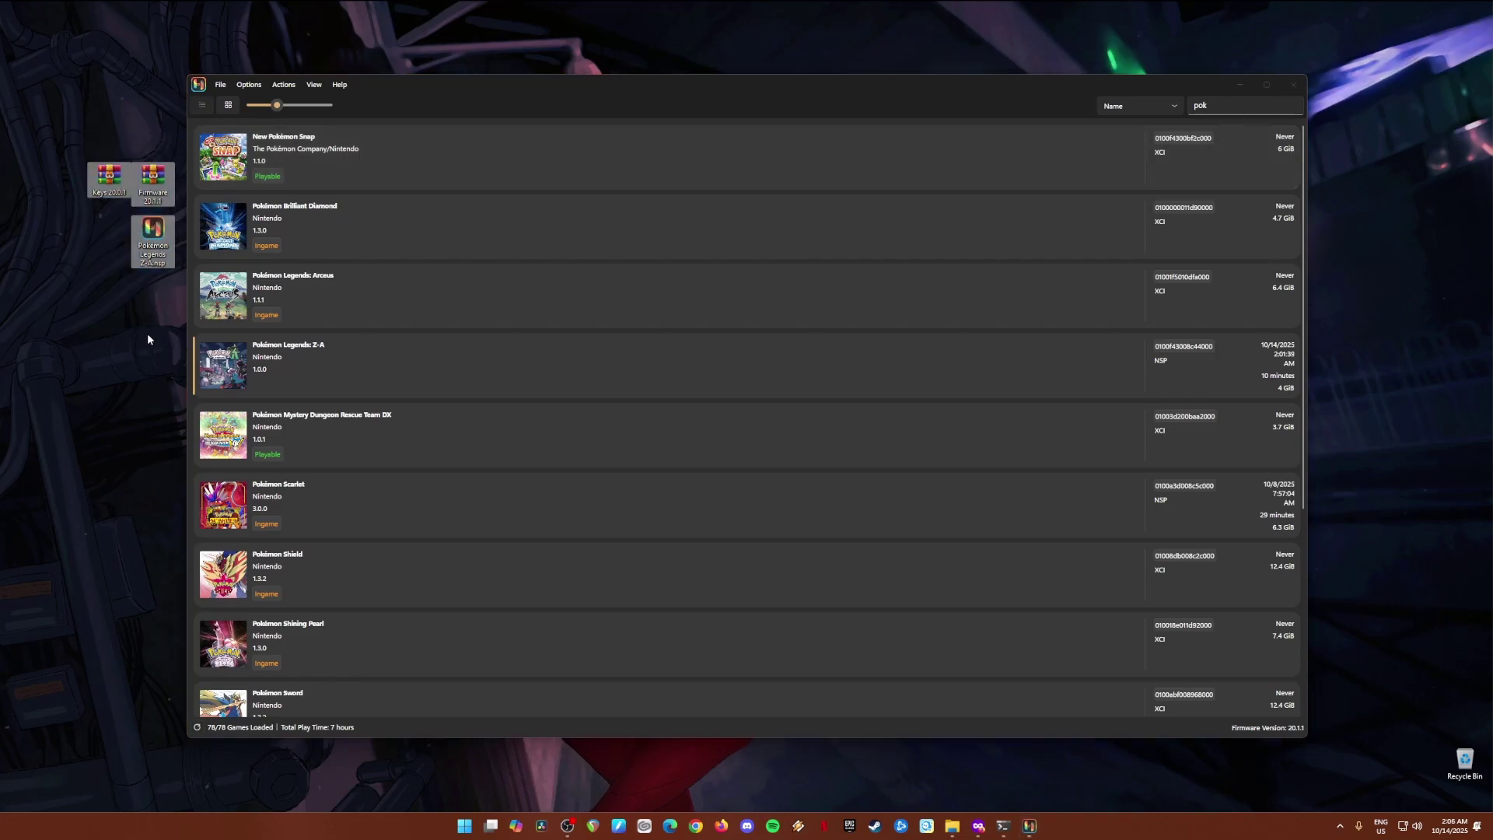
{"action": "left_click", "coordinate": [109, 317]}
{"action": "left_click_drag", "start_coordinate": [59, 137], "coordinate": [173, 206]}
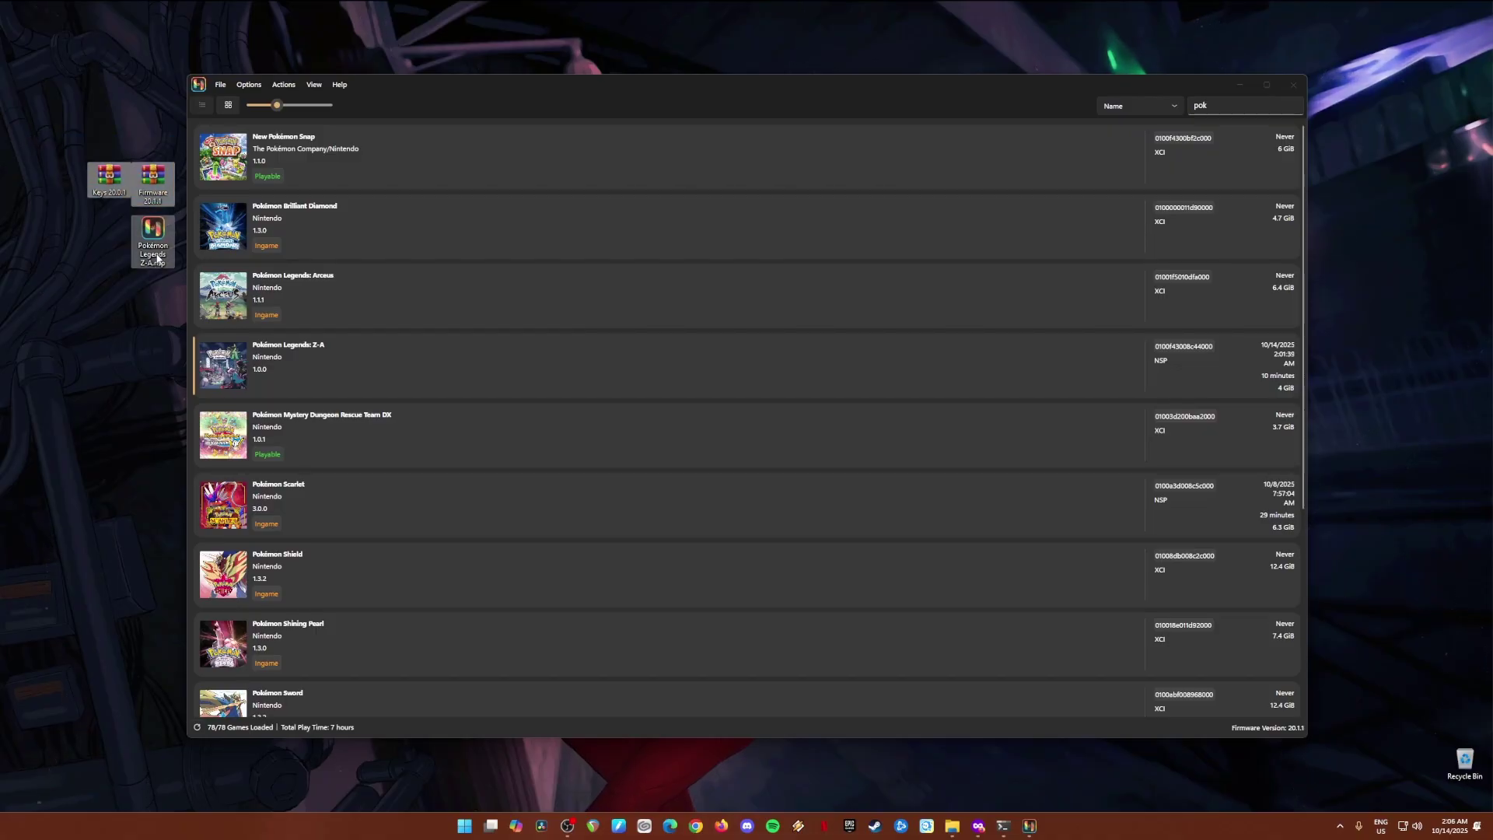
{"action": "left_click", "coordinate": [152, 234]}
{"action": "left_click_drag", "start_coordinate": [51, 112], "coordinate": [178, 341]}
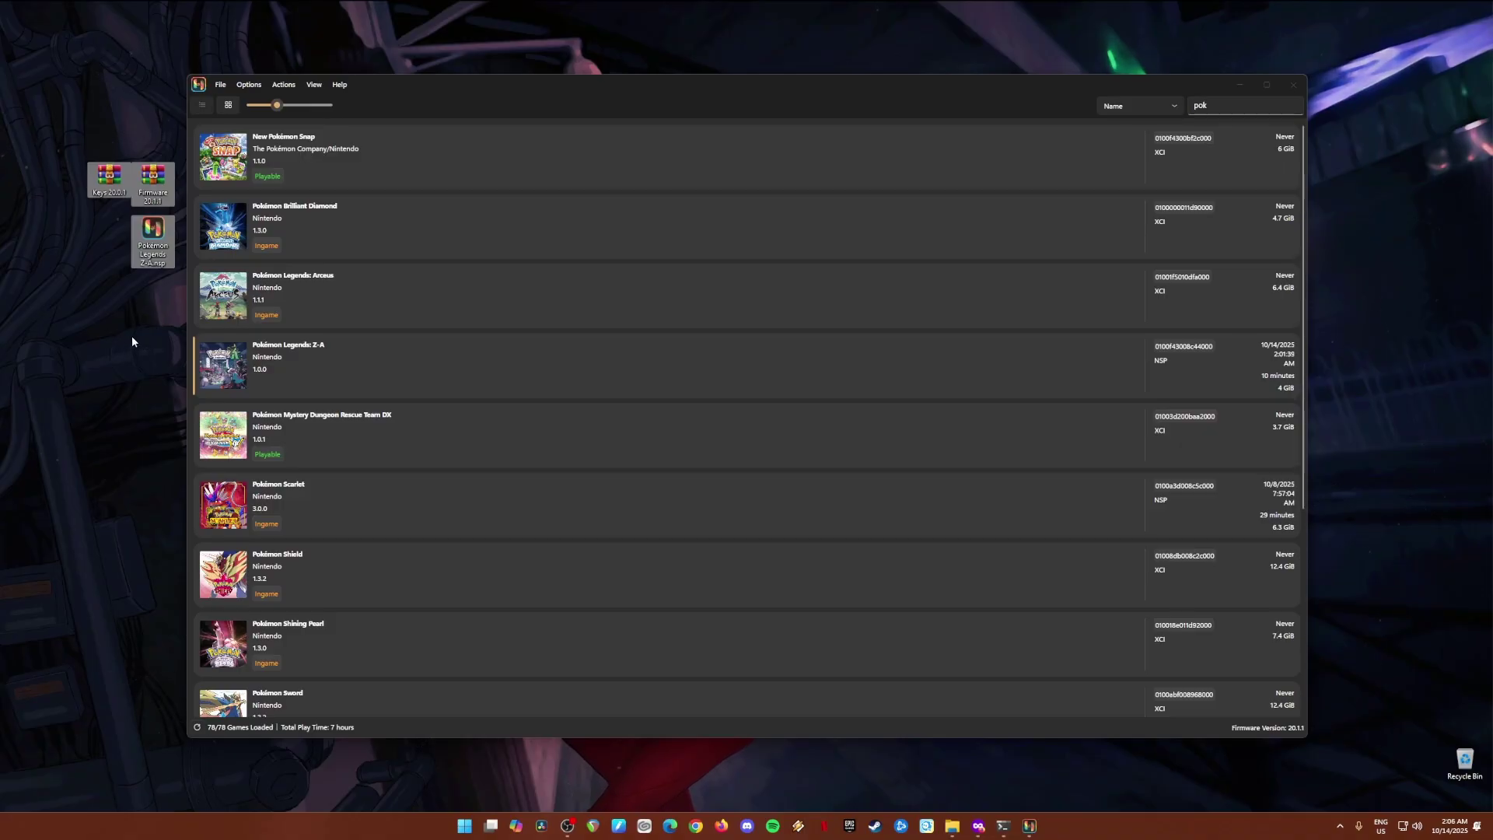
{"action": "left_click", "coordinate": [130, 325]}
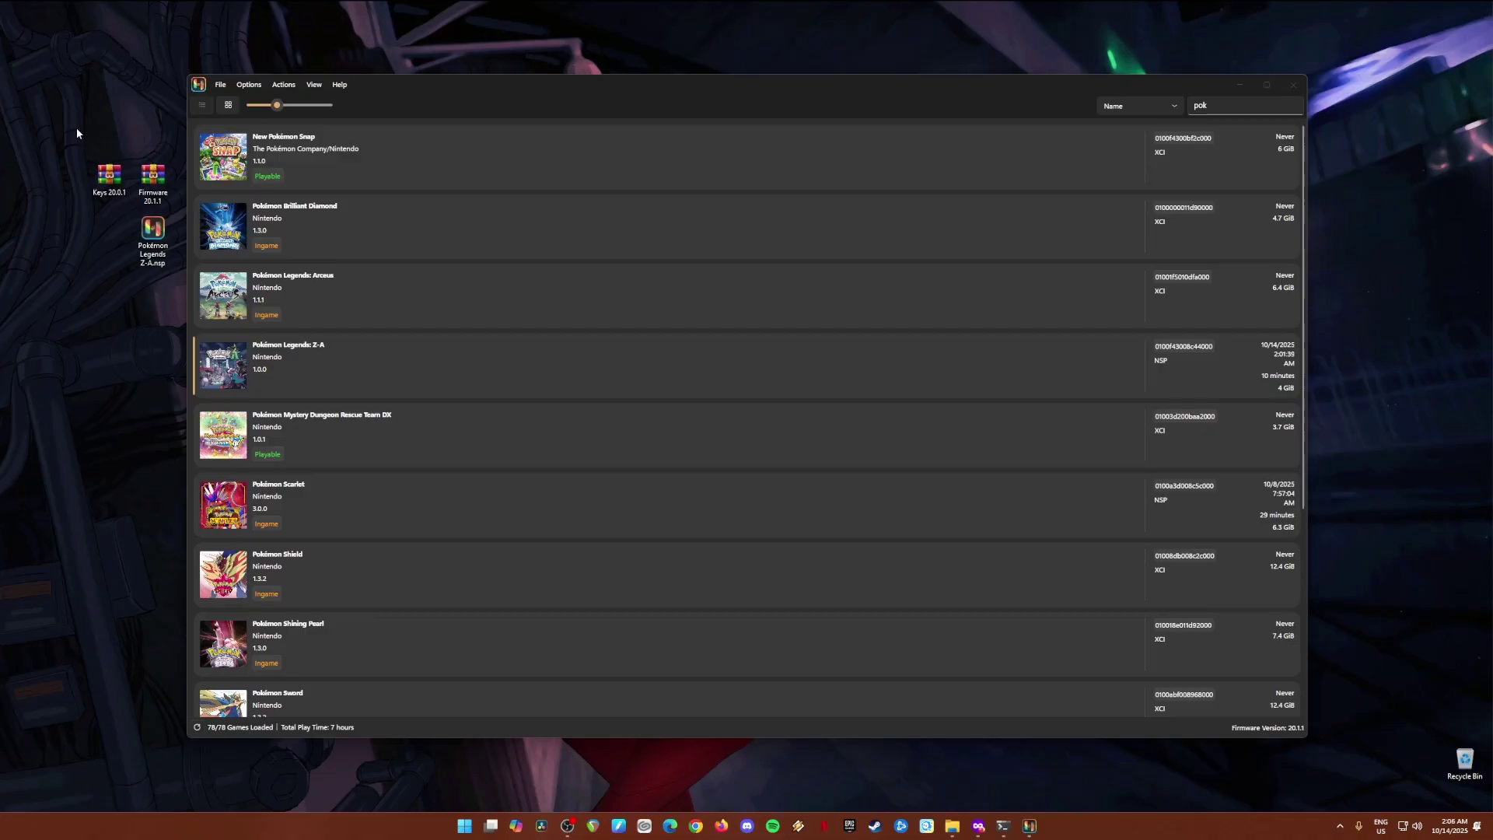
{"action": "left_click_drag", "start_coordinate": [66, 120], "coordinate": [172, 200]}
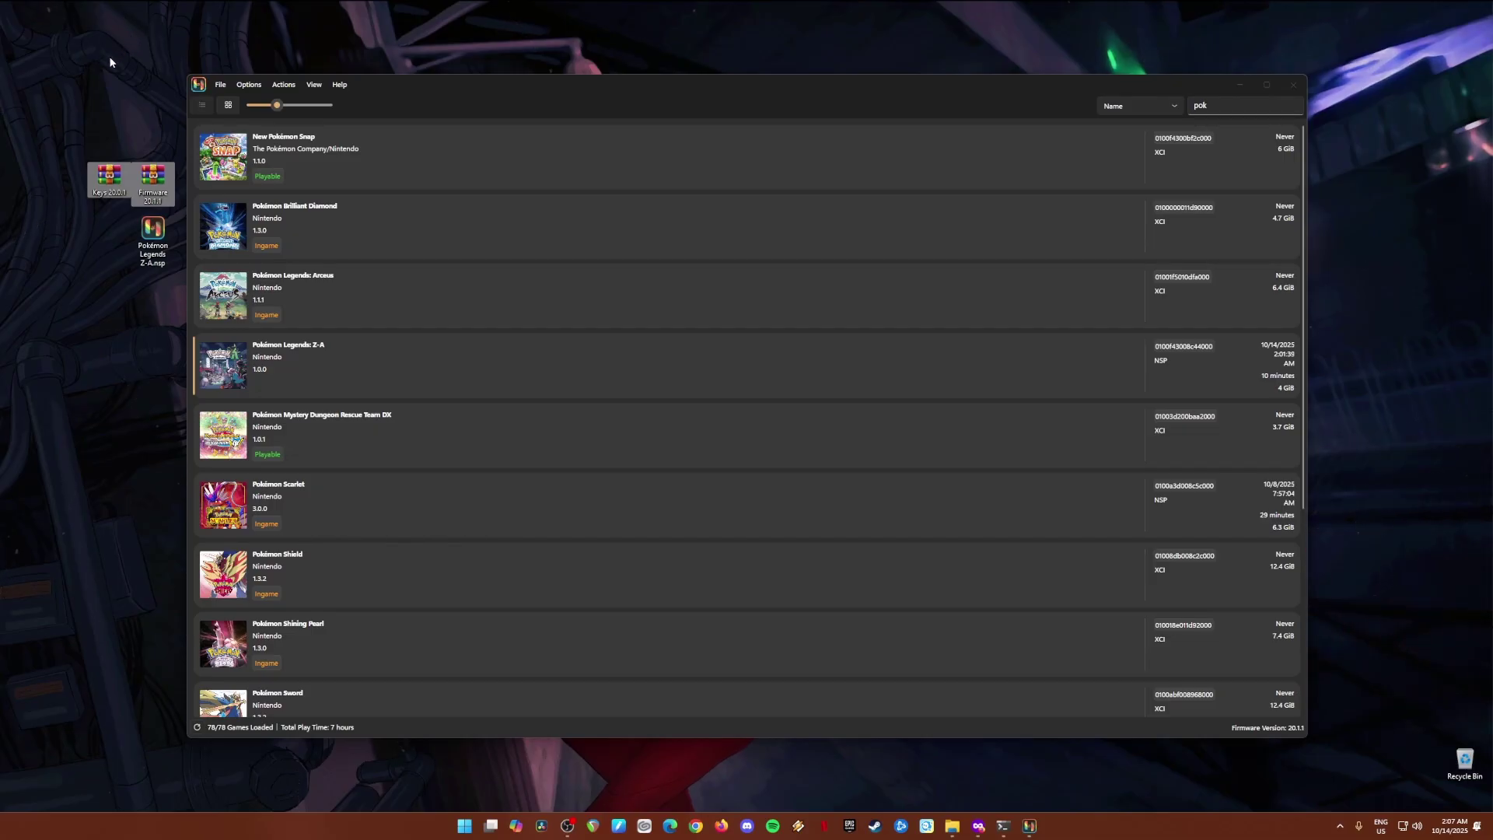
{"action": "left_click", "coordinate": [1239, 84]}
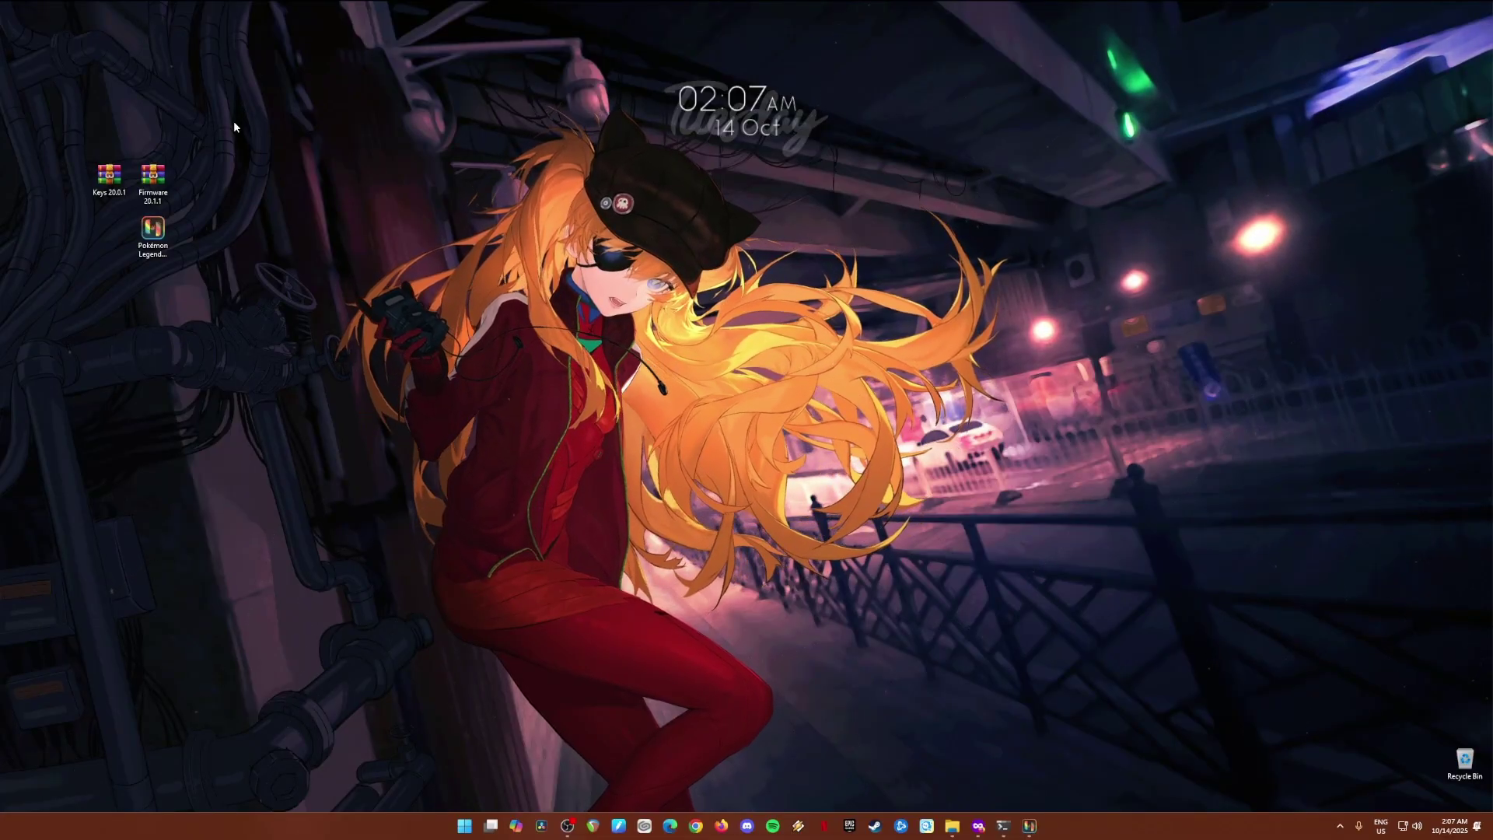
{"action": "left_click_drag", "start_coordinate": [209, 130], "coordinate": [67, 339]}
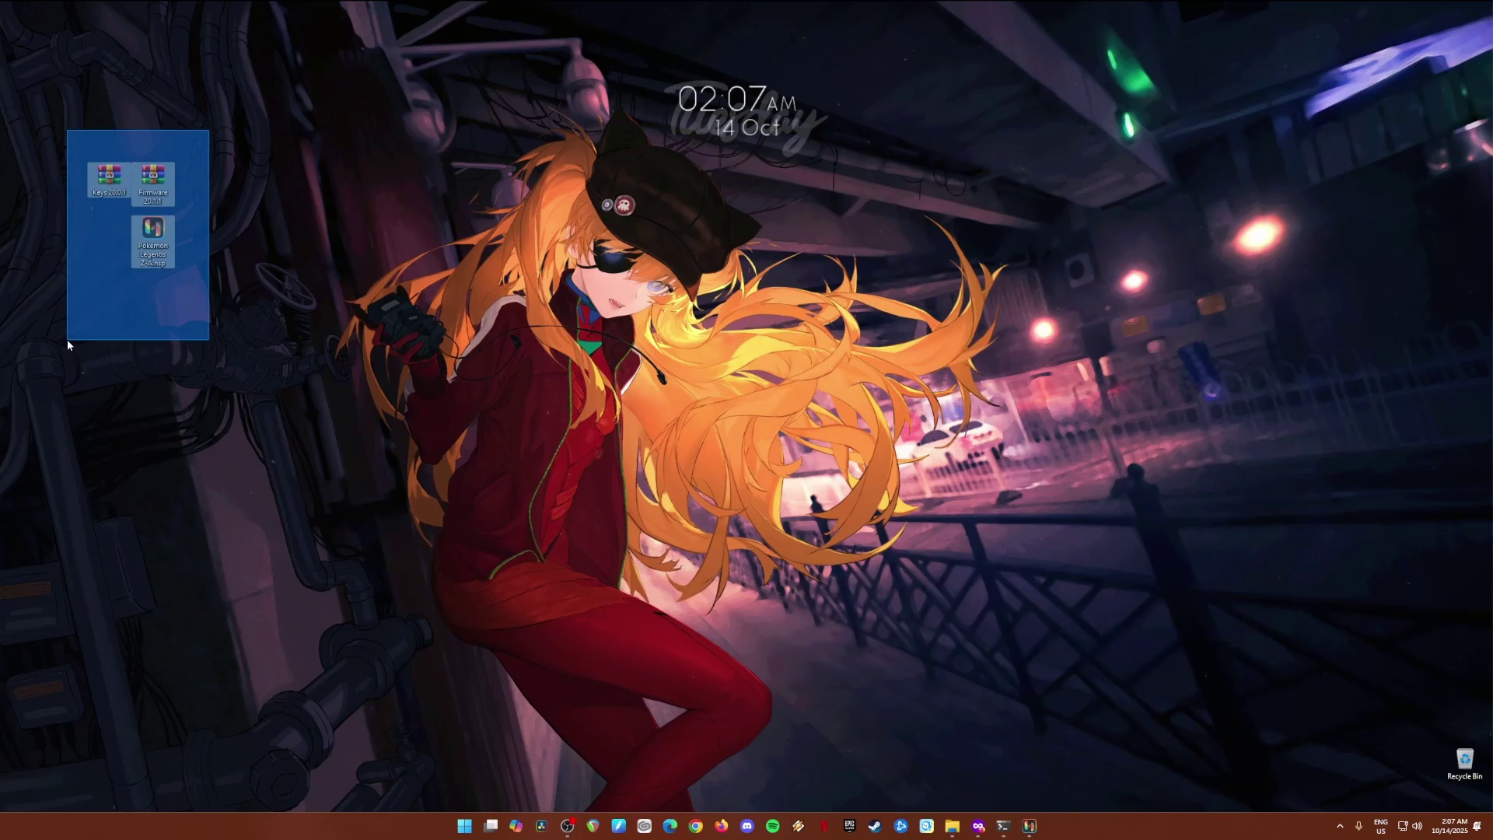
{"action": "left_click_drag", "start_coordinate": [315, 8], "coordinate": [1158, 797]}
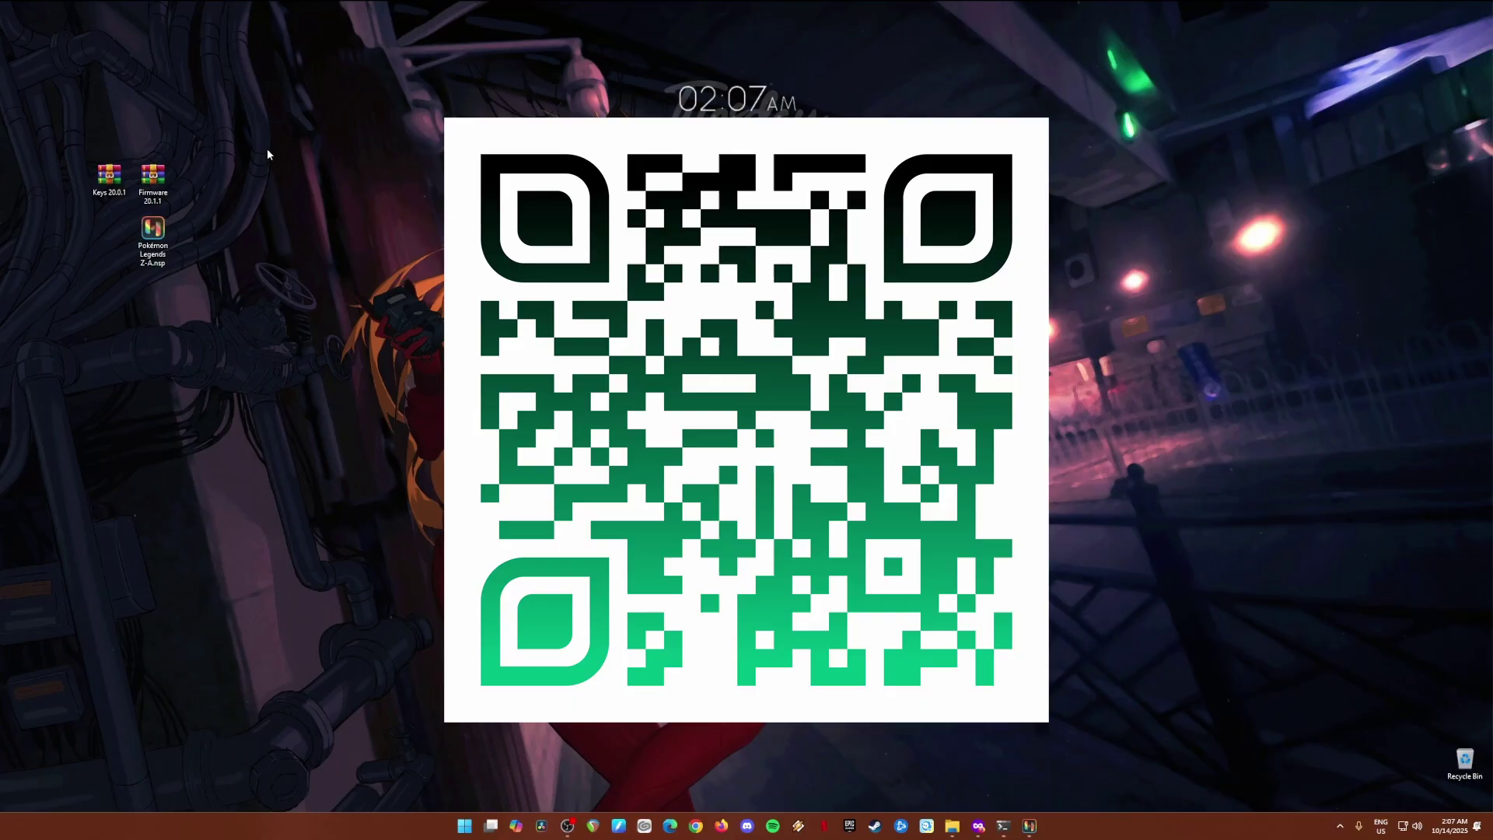
{"action": "left_click_drag", "start_coordinate": [267, 150], "coordinate": [77, 308]}
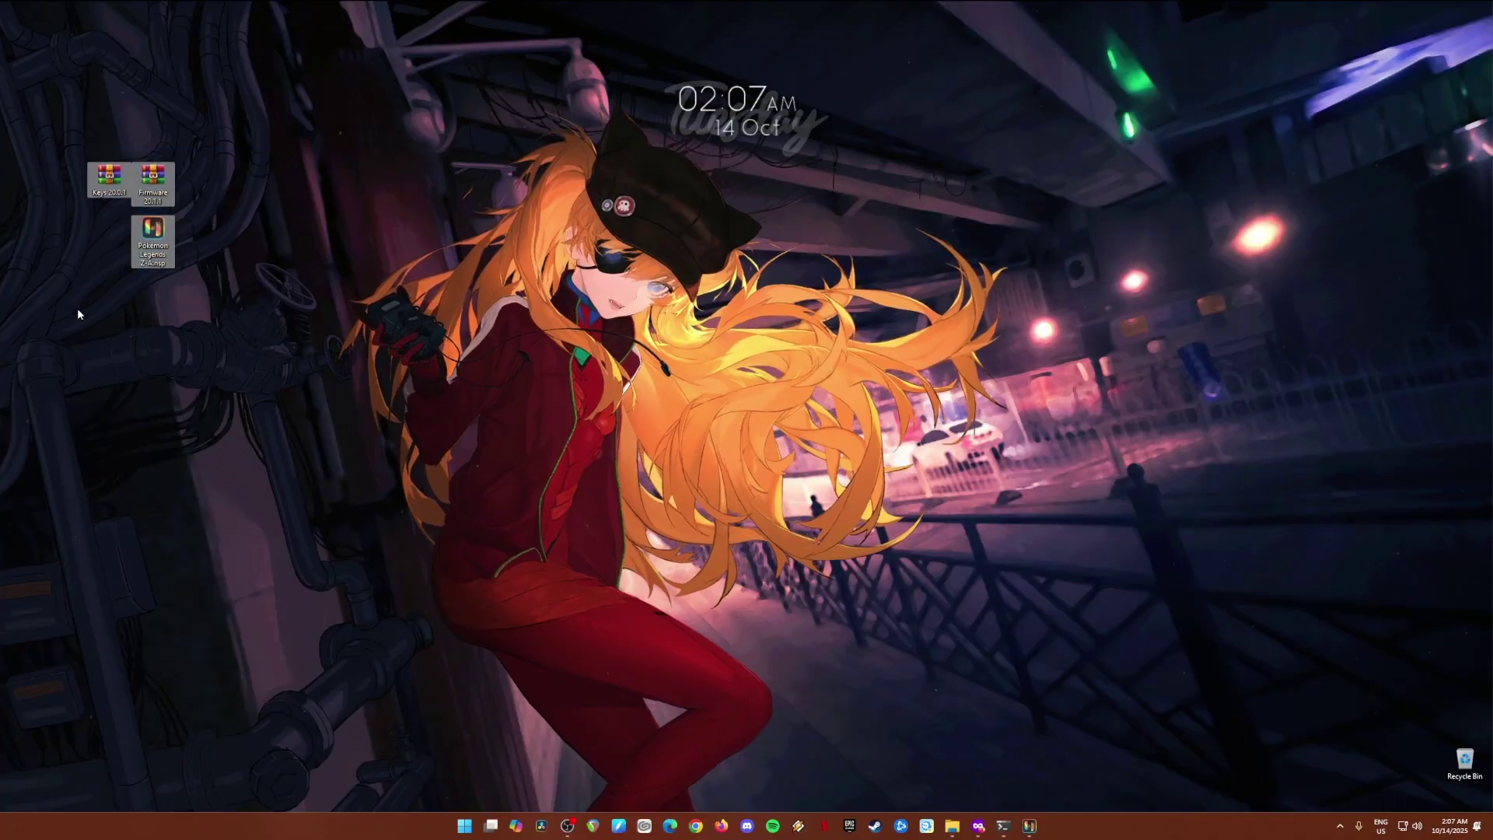
Start Ryubing's Actions > Install Keys from file
{"action": "left_click", "coordinate": [1028, 829]}
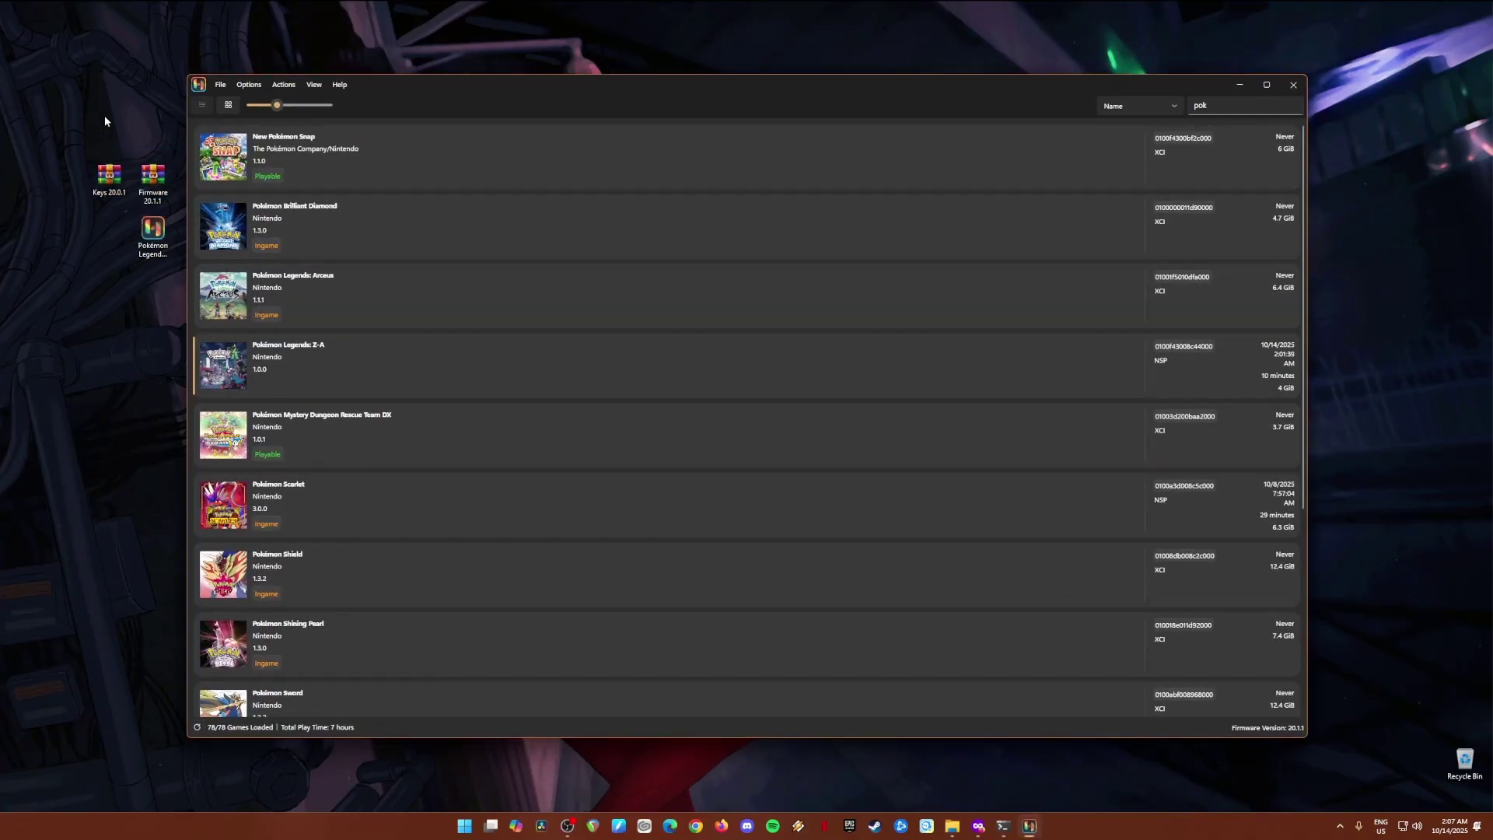
{"action": "left_click_drag", "start_coordinate": [65, 126], "coordinate": [125, 216]}
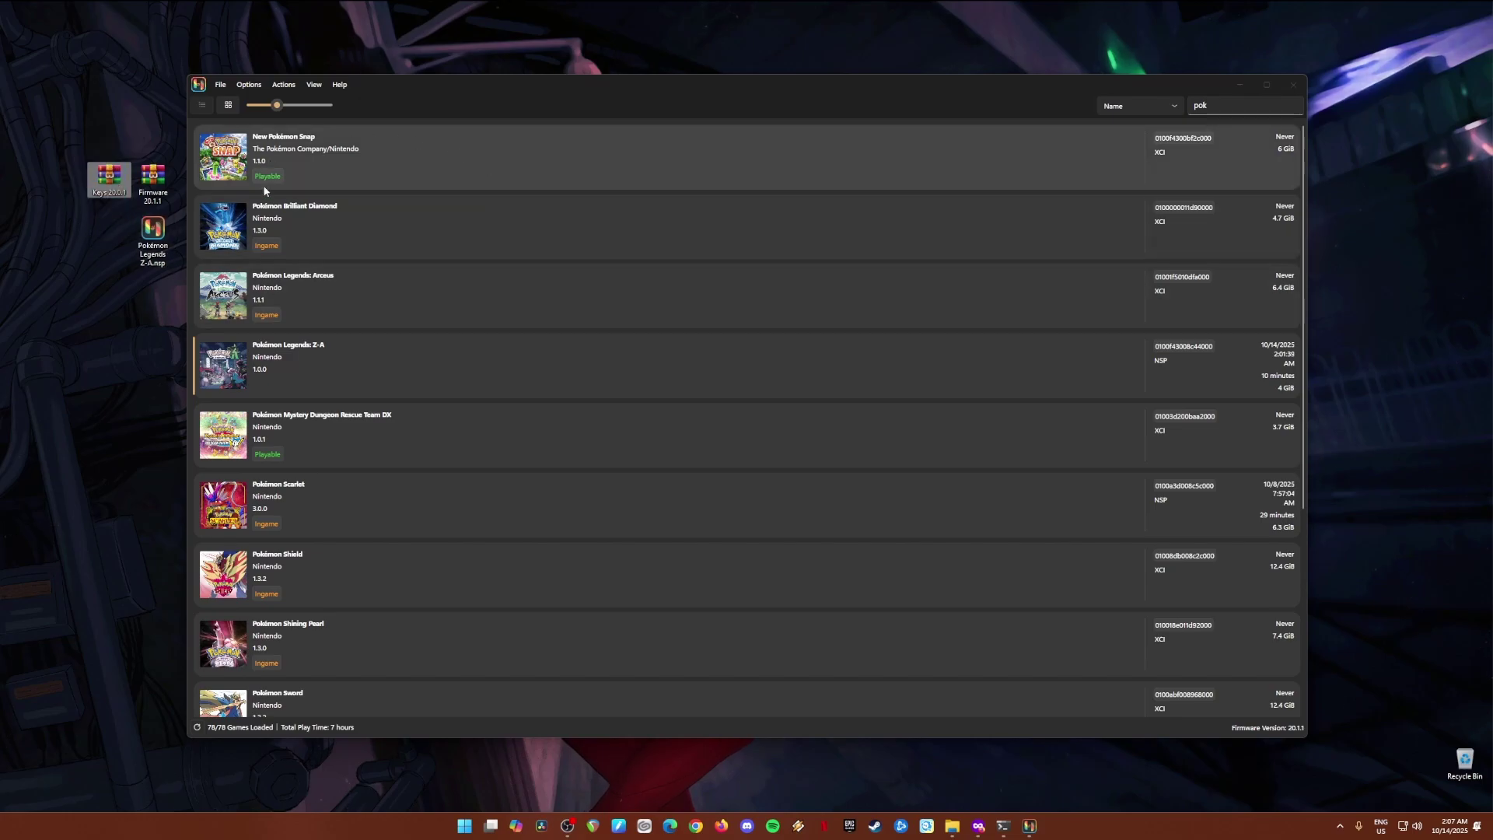
{"action": "left_click", "coordinate": [285, 86]}
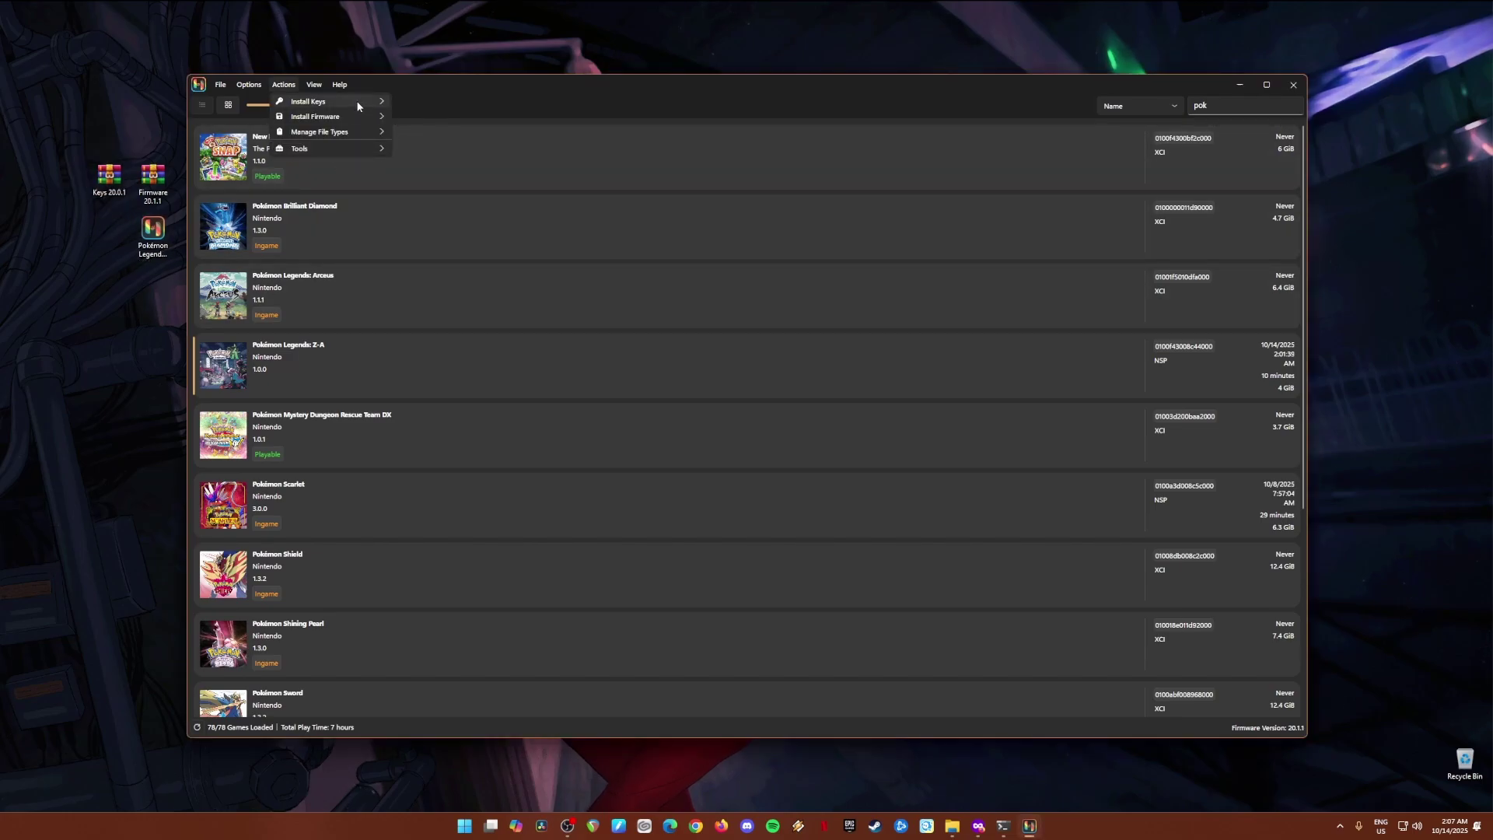
{"action": "mouse_move", "coordinate": [356, 100]}
{"action": "left_click", "coordinate": [413, 103]}
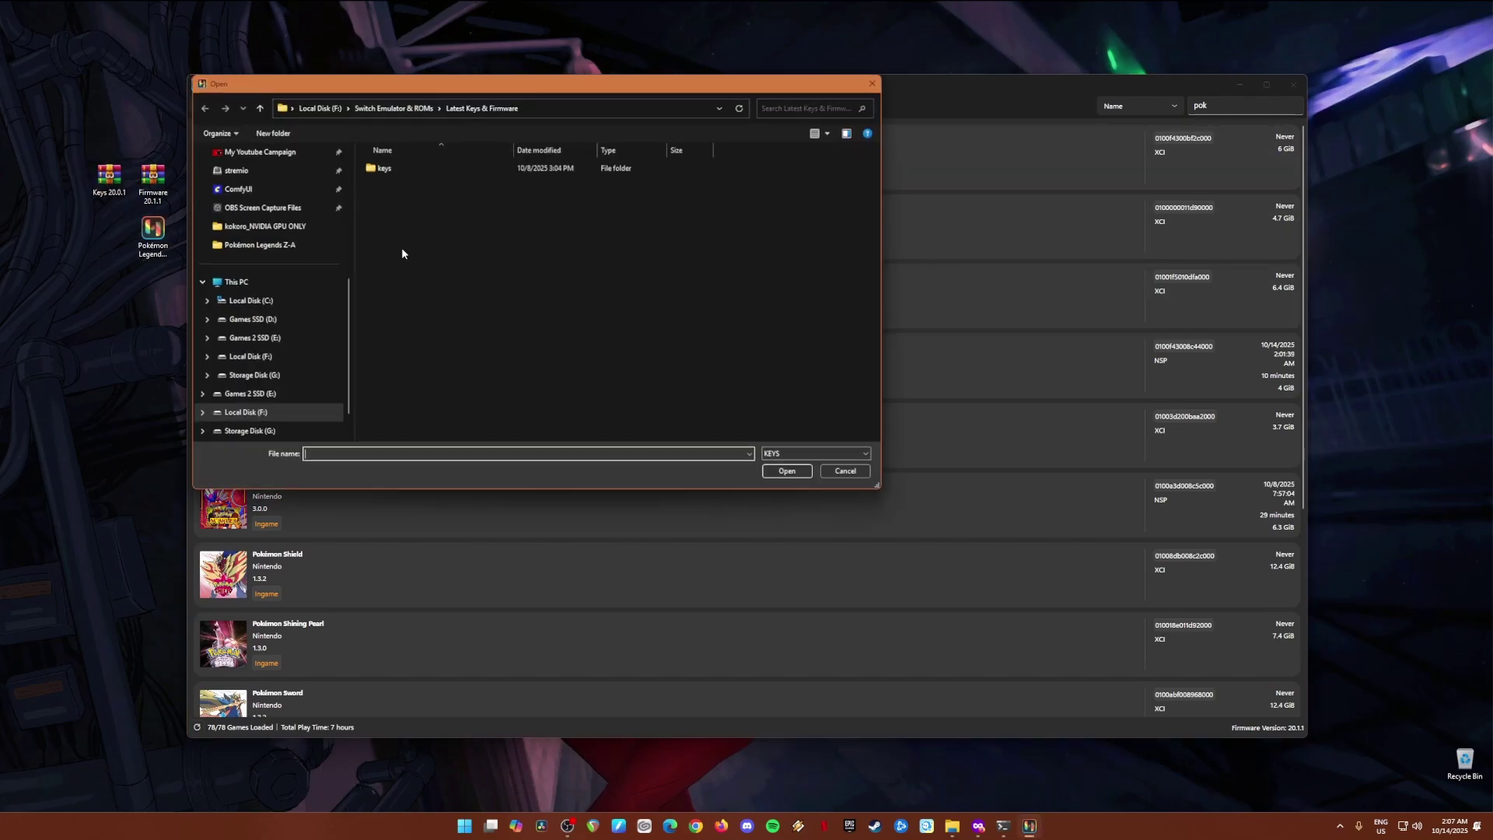
Extract prod.keys and title.keys from Keys 20.0.1 into the keys folder, replacing the old ones
{"action": "double_click", "coordinate": [389, 167]}
{"action": "double_click", "coordinate": [109, 175]}
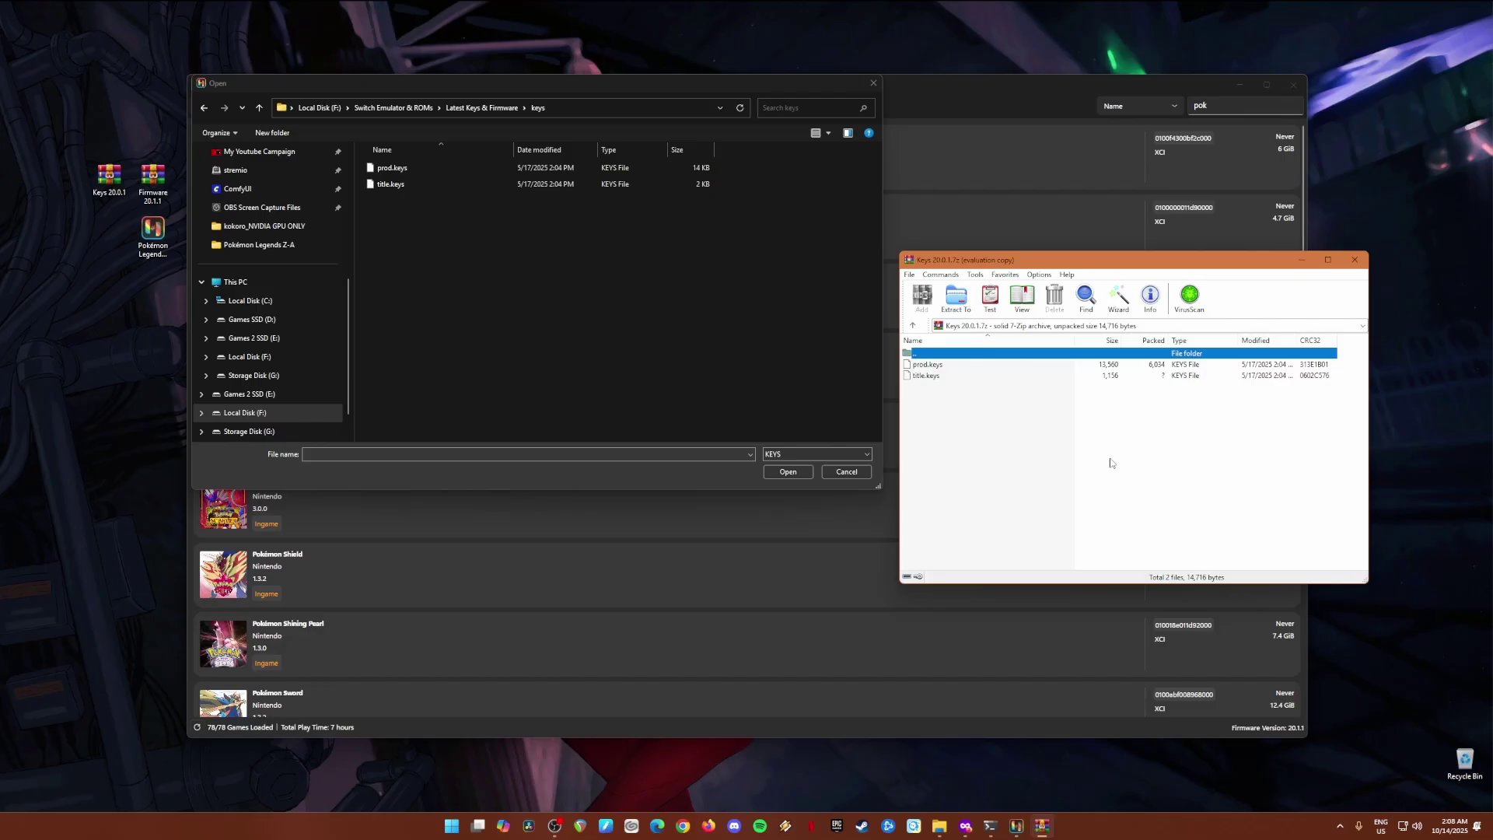
{"action": "left_click", "coordinate": [1222, 375]}
{"action": "left_click_drag", "start_coordinate": [1003, 430], "coordinate": [799, 321]}
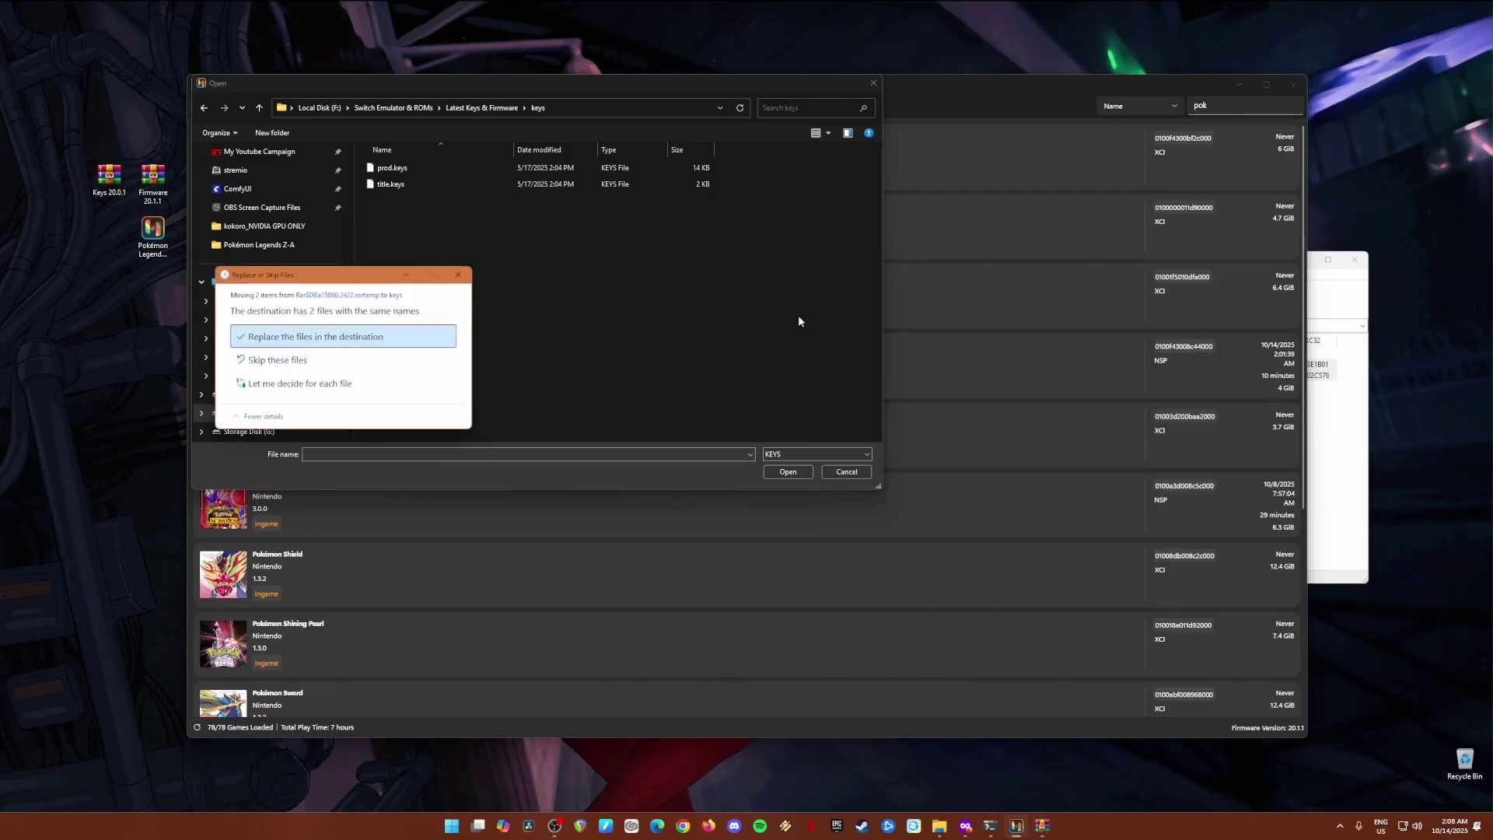
{"action": "left_click", "coordinate": [351, 336]}
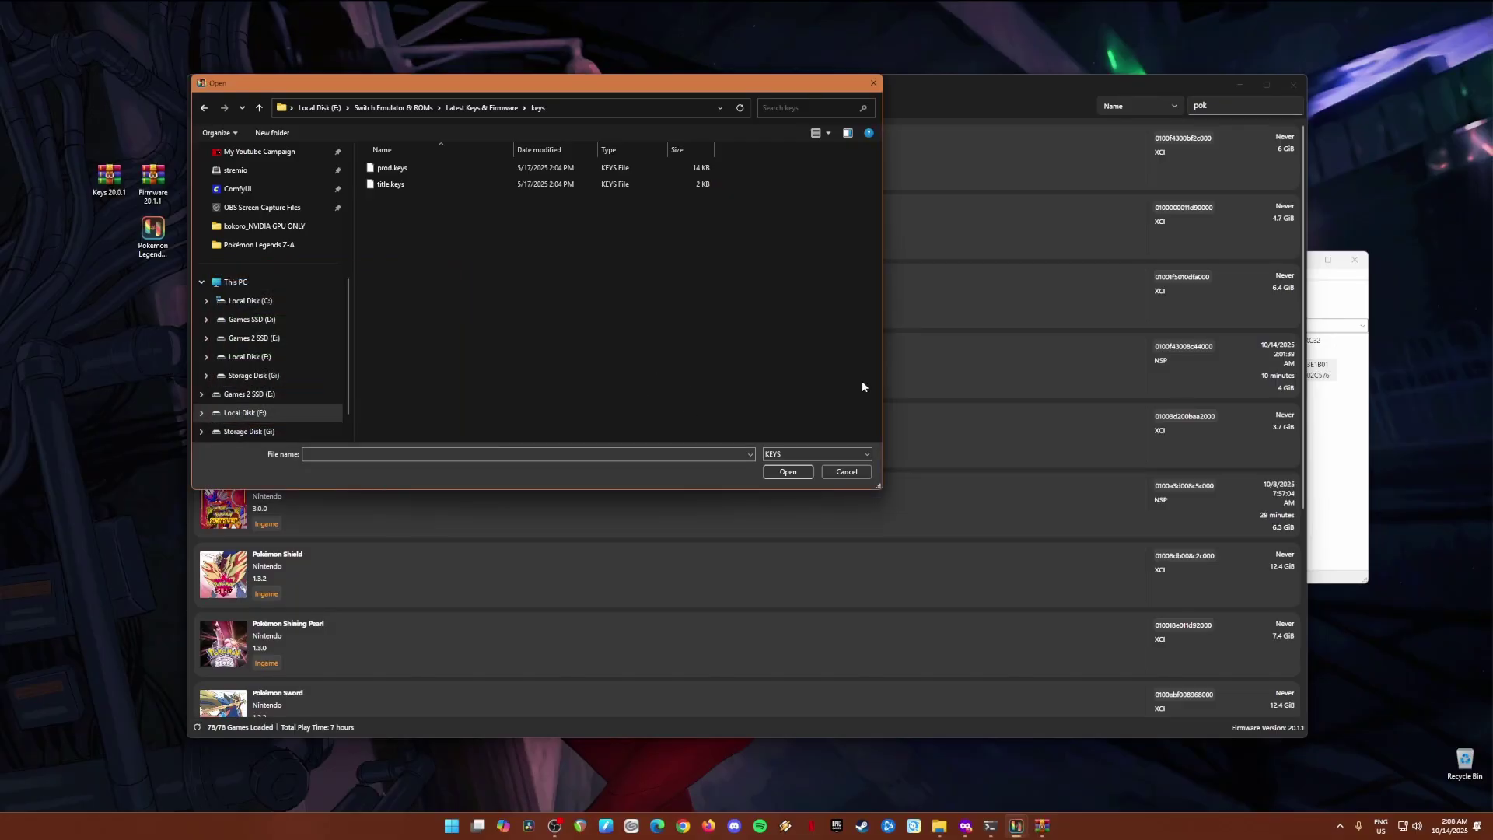
{"action": "left_click", "coordinate": [1351, 294]}
{"action": "left_click", "coordinate": [1354, 260]}
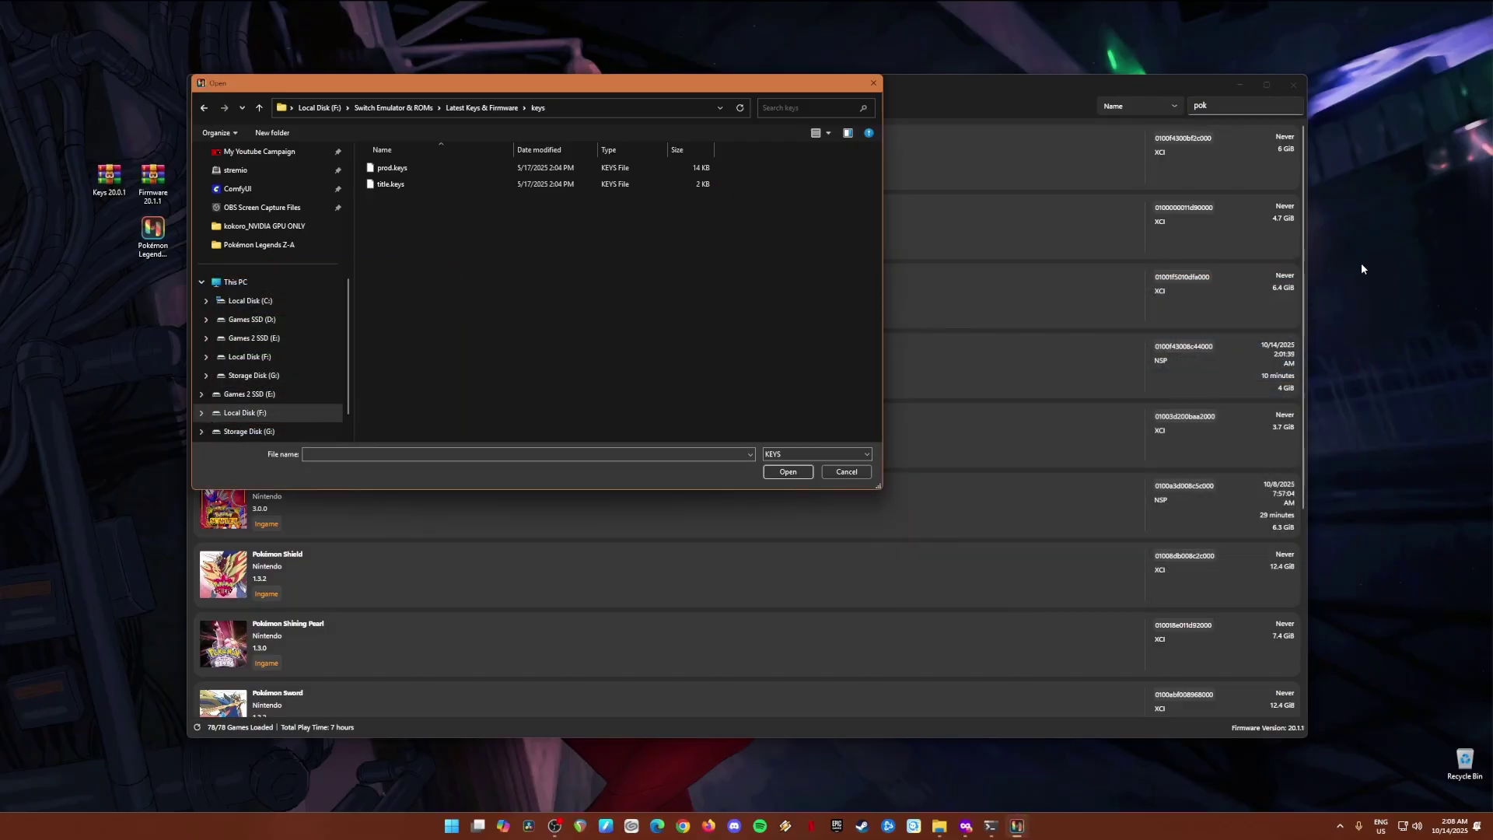
Install prod.keys as the emulator's keys and acknowledge the success message
{"action": "left_click", "coordinate": [393, 169]}
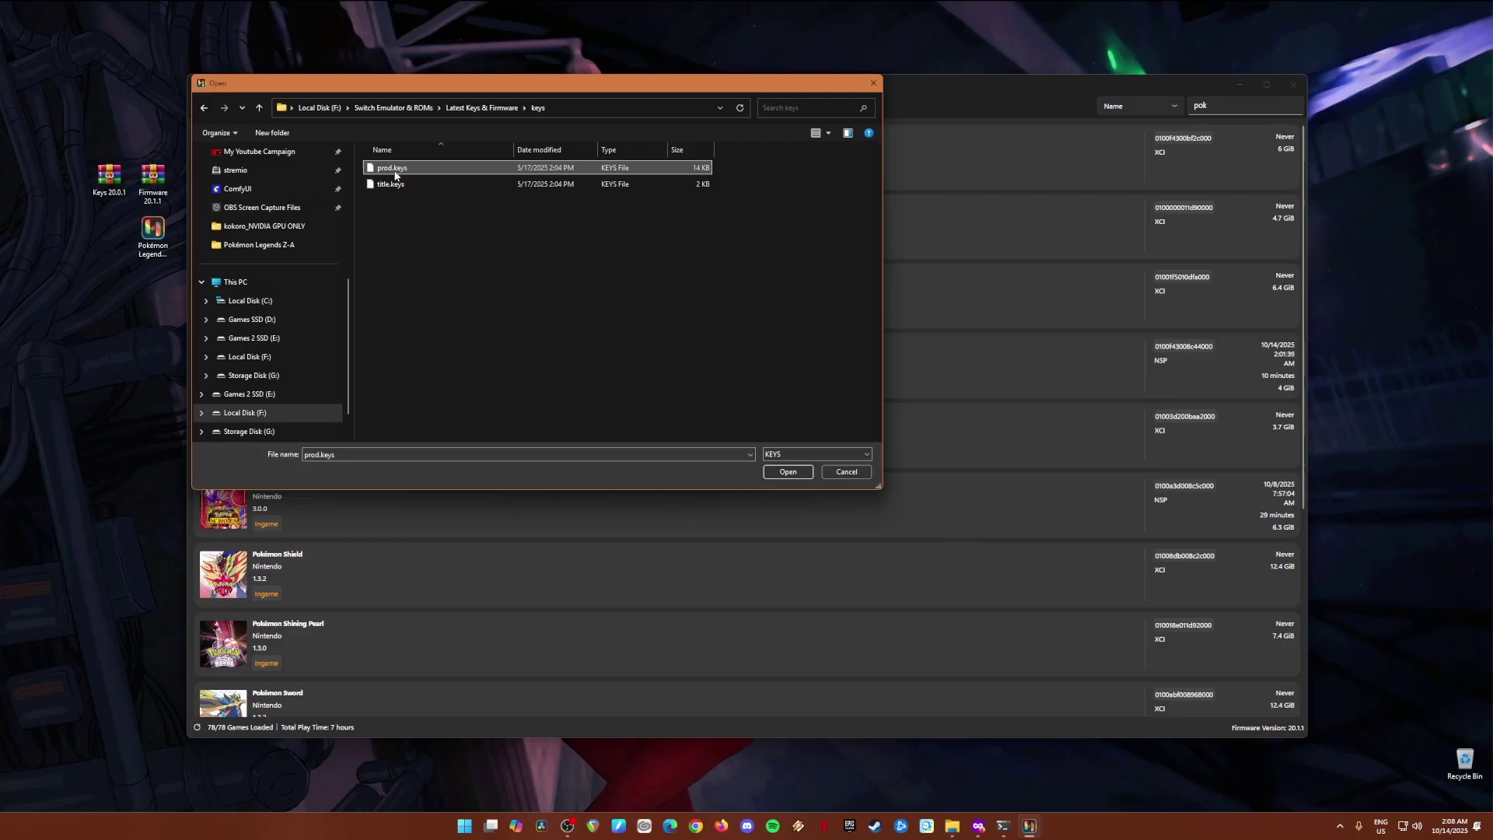
{"action": "left_click", "coordinate": [788, 472]}
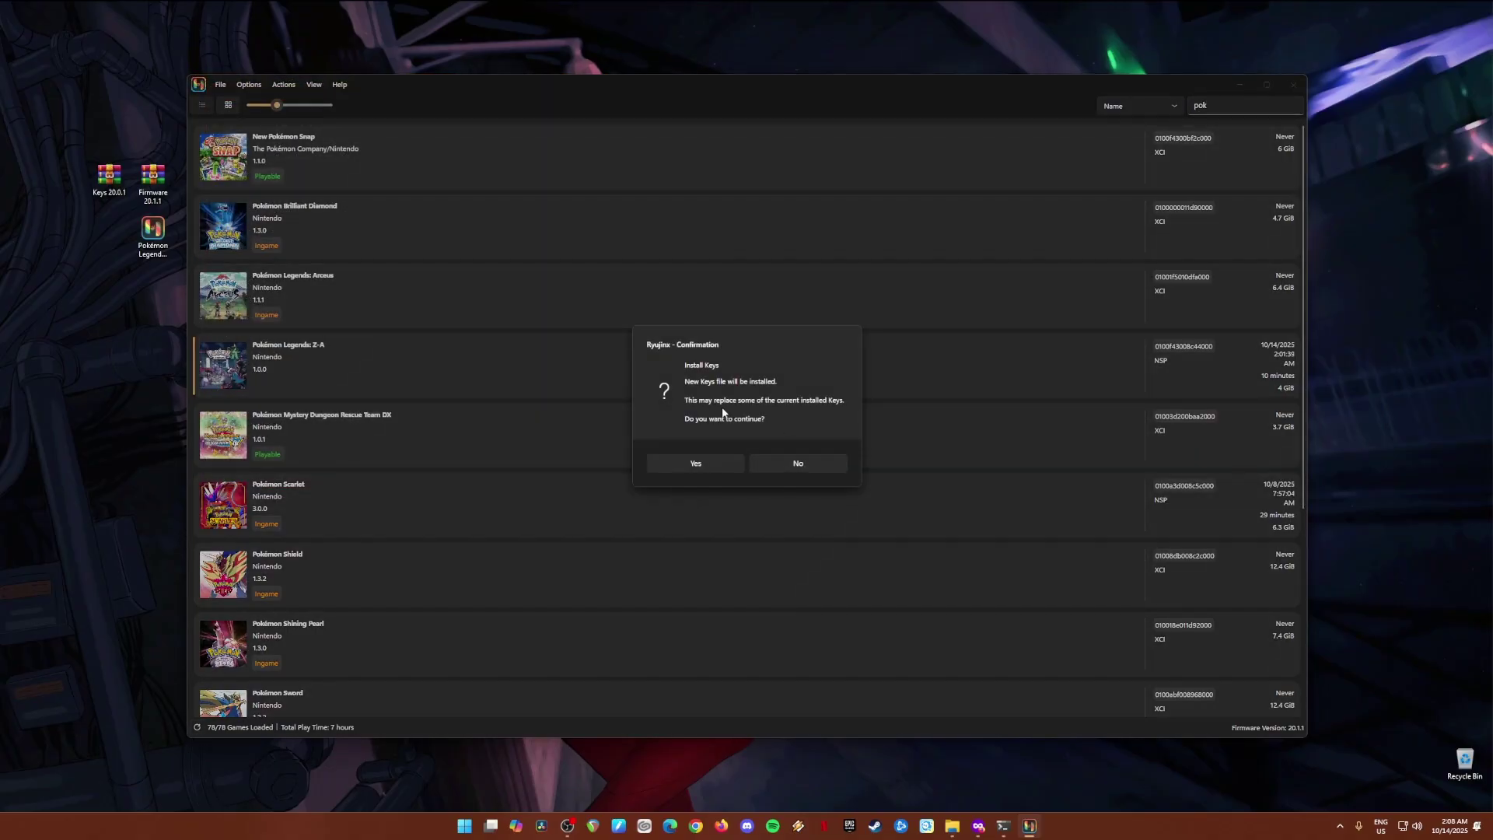
{"action": "left_click", "coordinate": [723, 464]}
{"action": "left_click", "coordinate": [776, 459]}
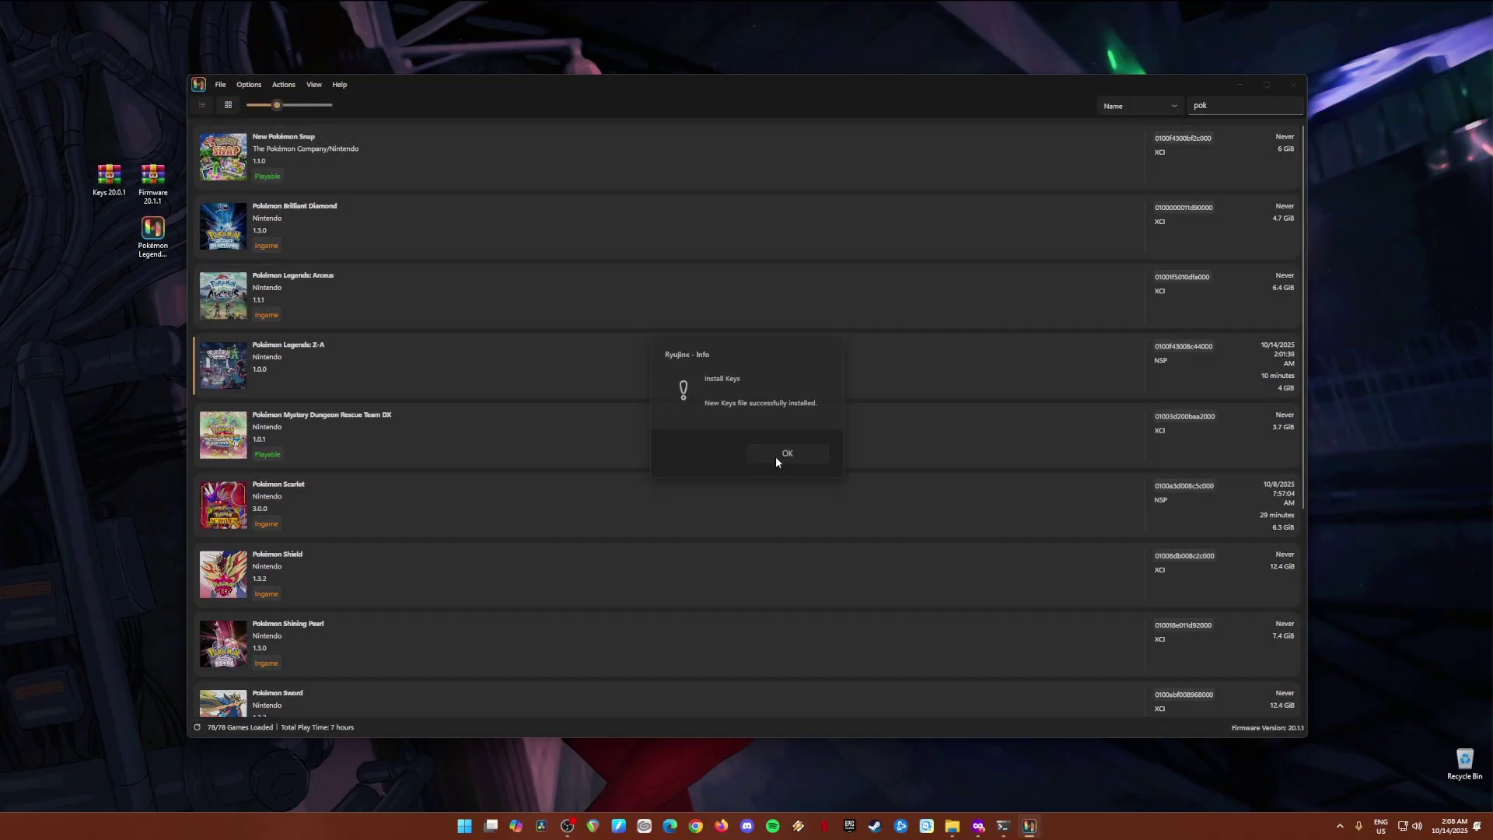
{"action": "left_click", "coordinate": [153, 183]}
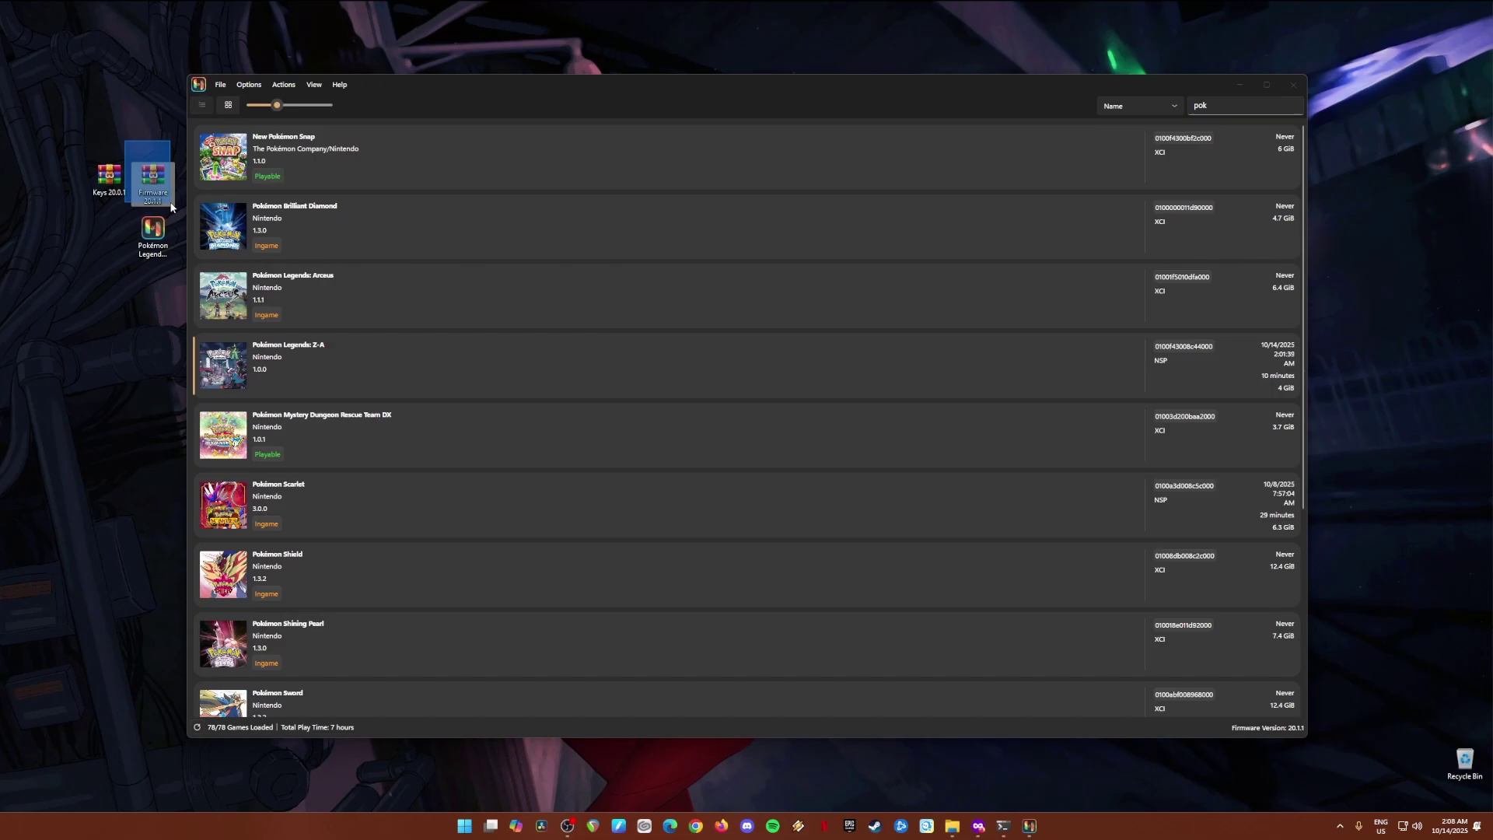
Install firmware from the Firmware 20.1.1 ZIP in the Latest Keys & Firmware folder
{"action": "left_click", "coordinate": [283, 84]}
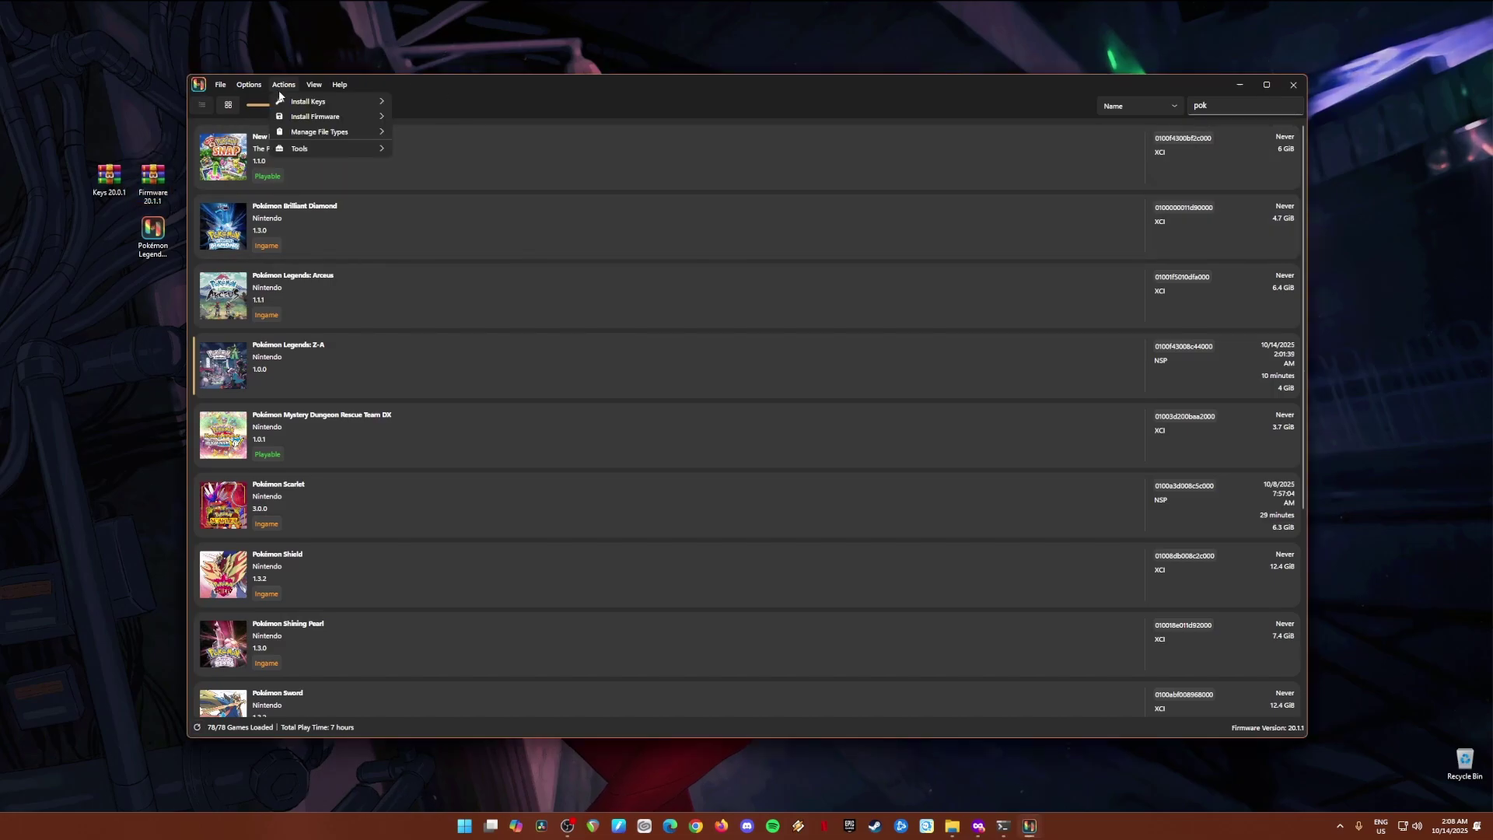
{"action": "mouse_move", "coordinate": [328, 120]}
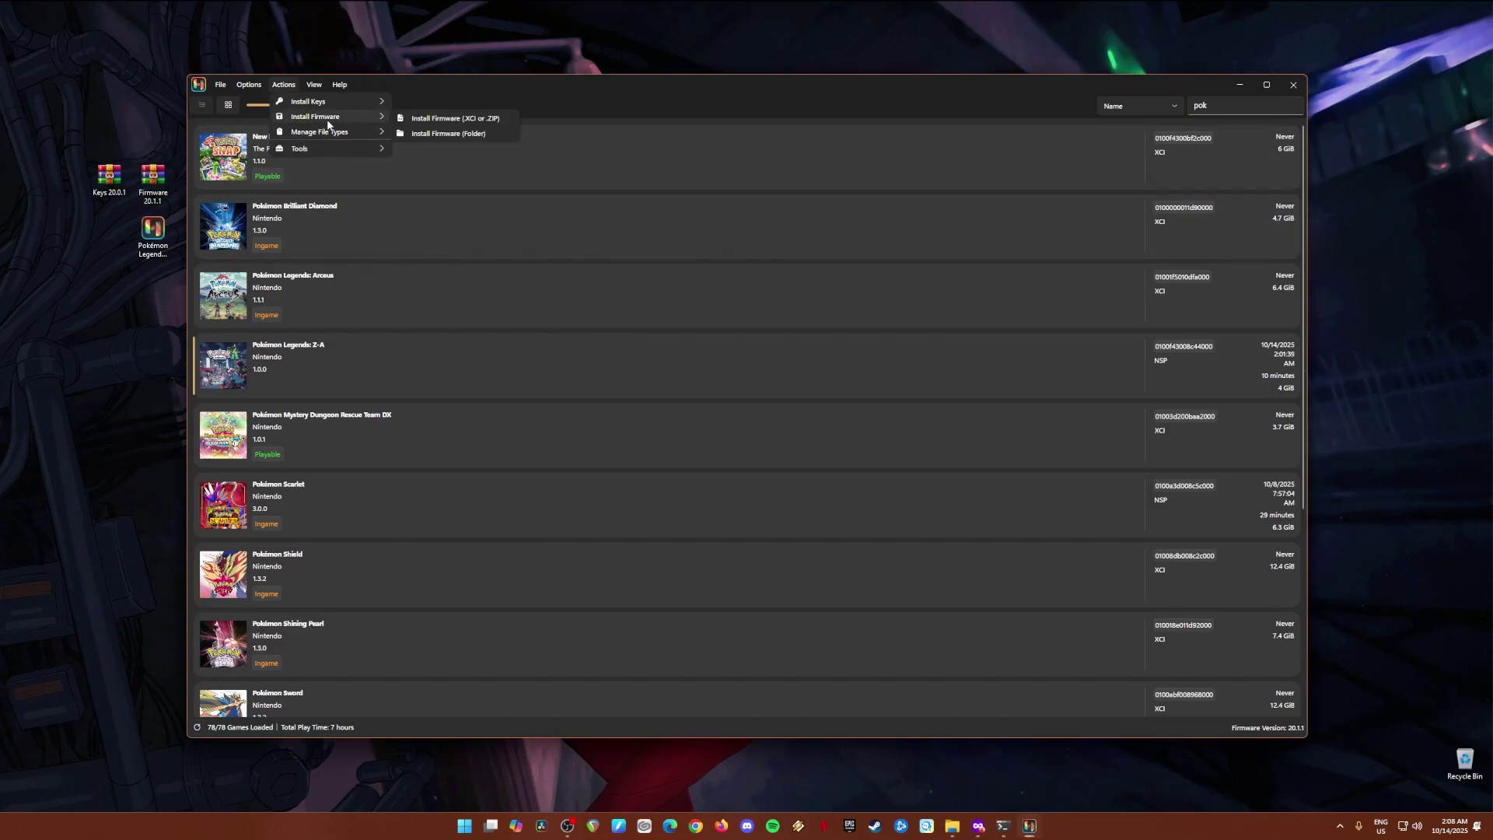
{"action": "left_click", "coordinate": [451, 121]}
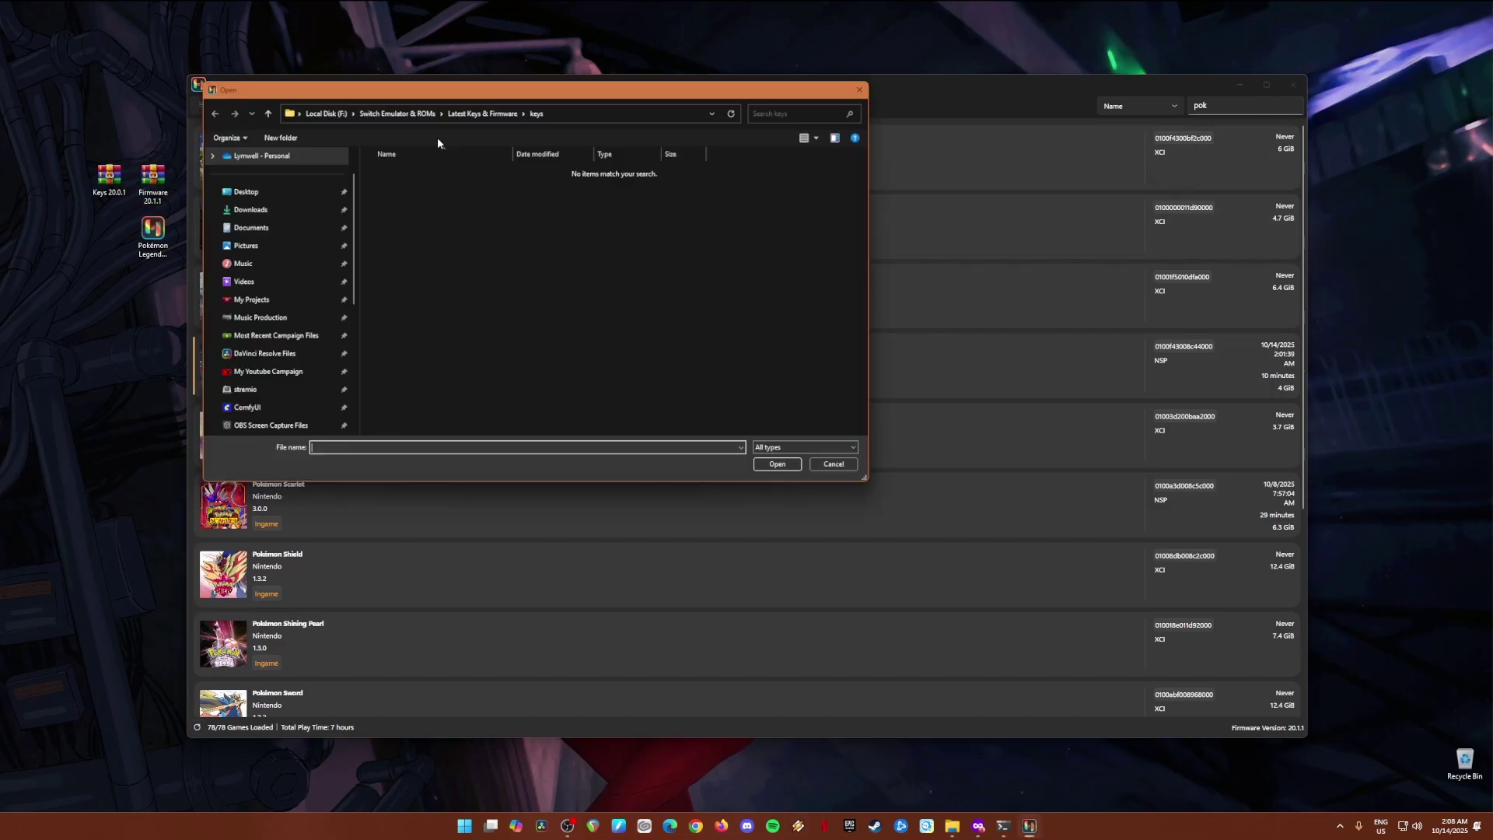
{"action": "left_click", "coordinate": [501, 109]}
{"action": "left_click", "coordinate": [382, 200]}
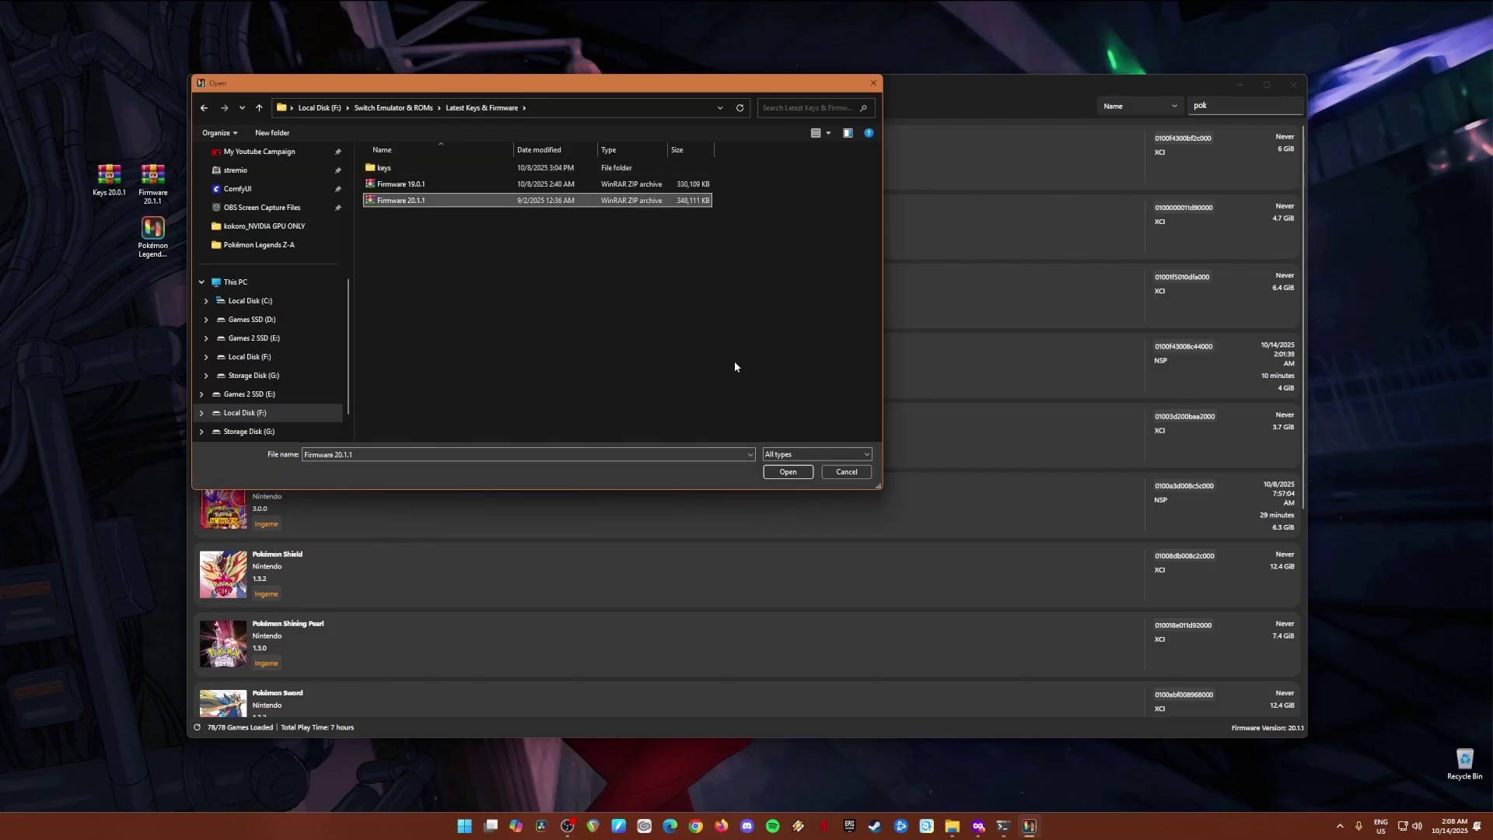
{"action": "left_click", "coordinate": [787, 472]}
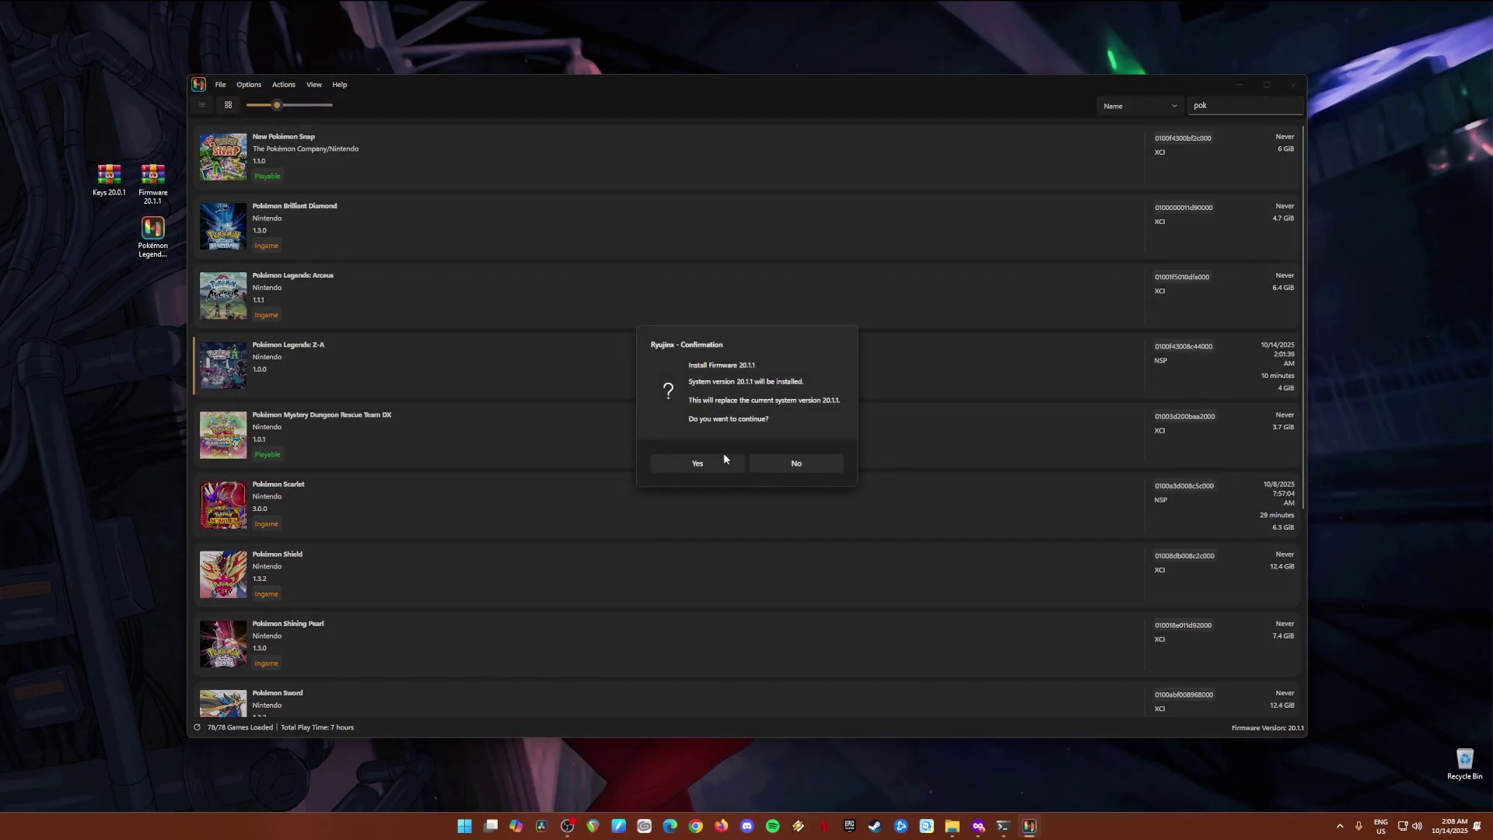
{"action": "left_click", "coordinate": [724, 460]}
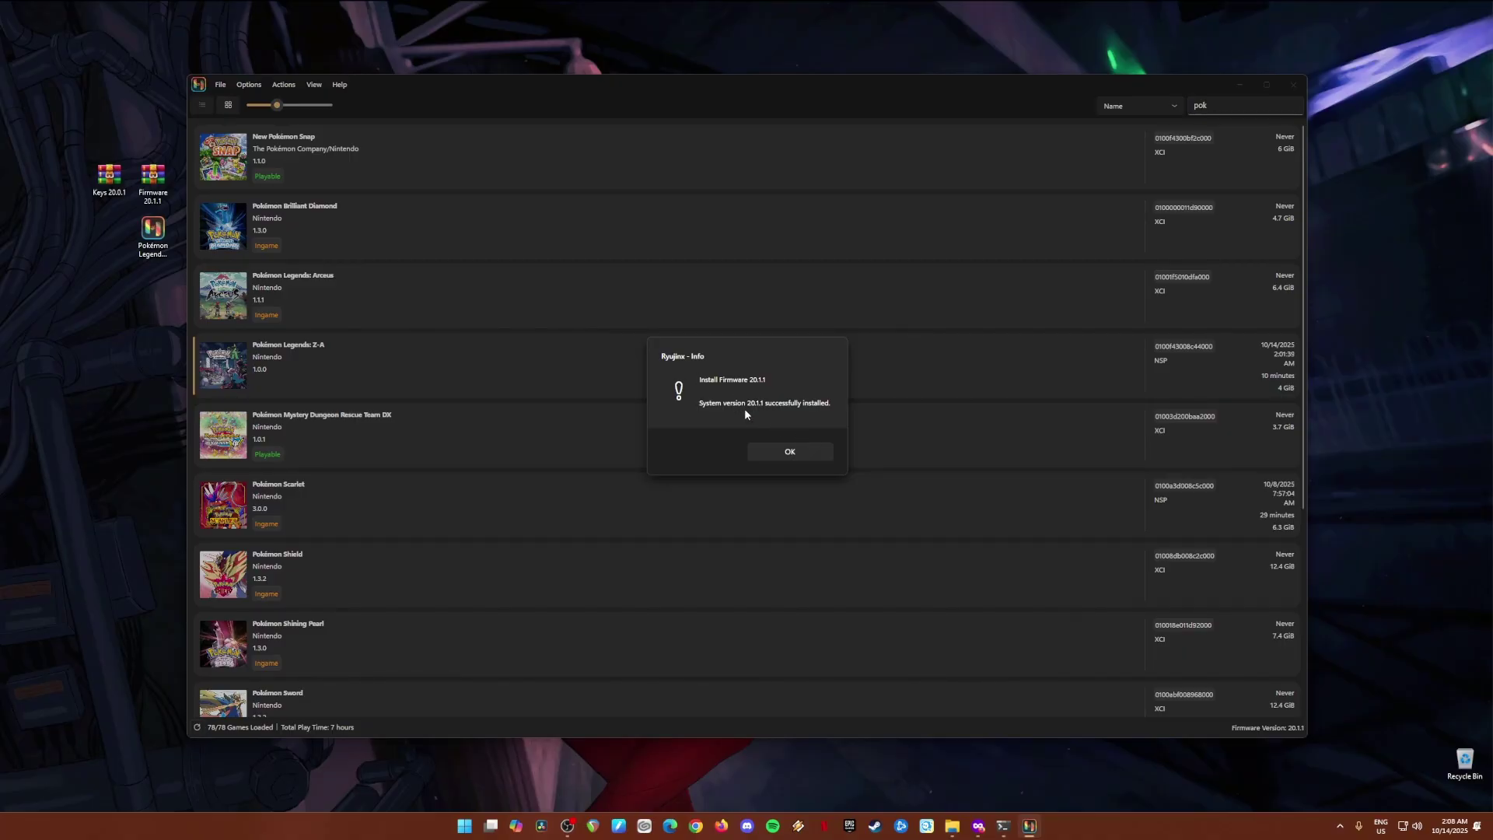
{"action": "left_click", "coordinate": [780, 453]}
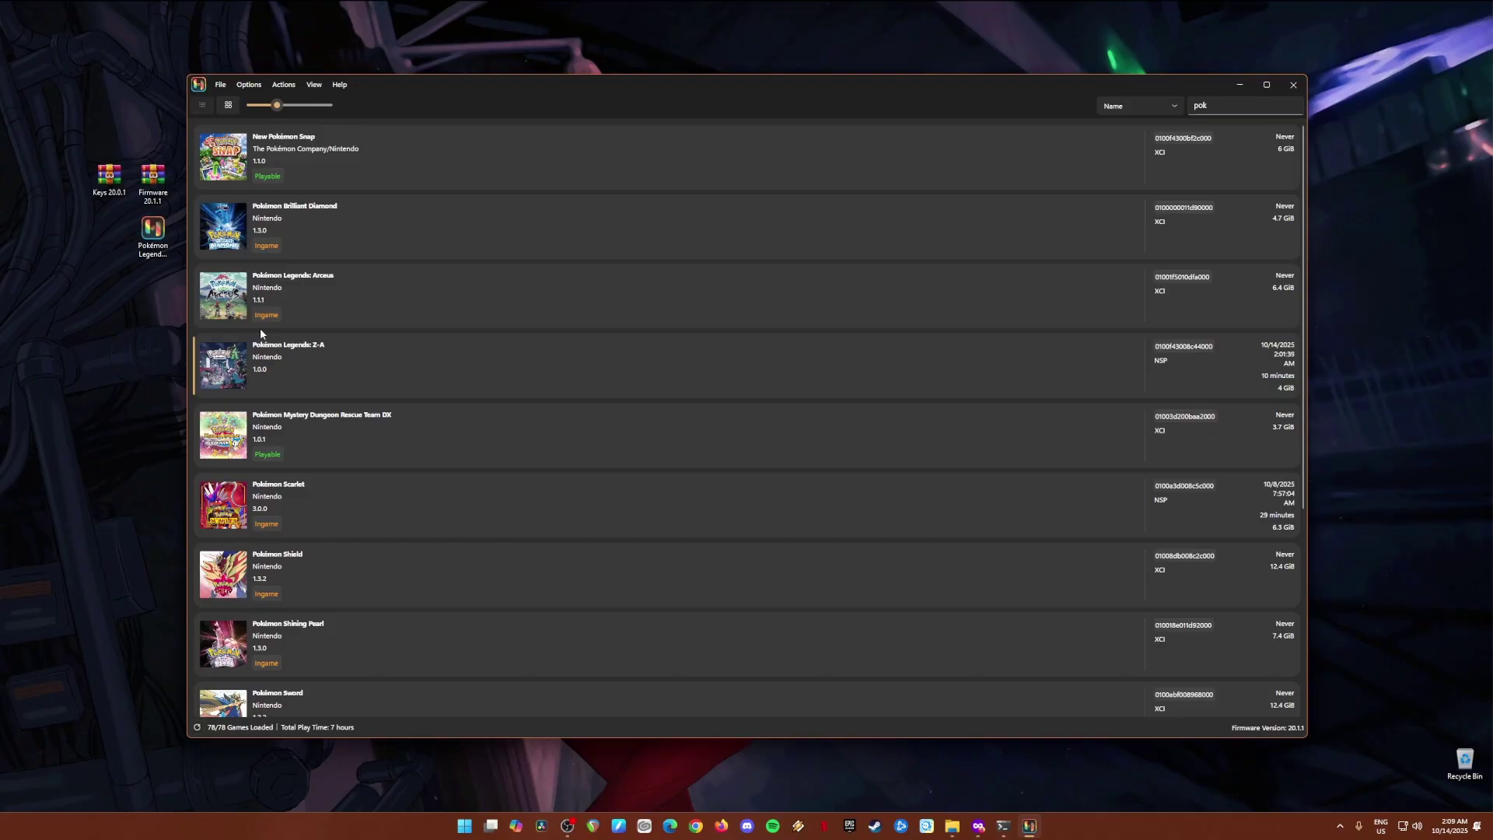
Open Options > Settings and select the XCI ROMs game directory on drive F
{"action": "left_click", "coordinate": [247, 86]}
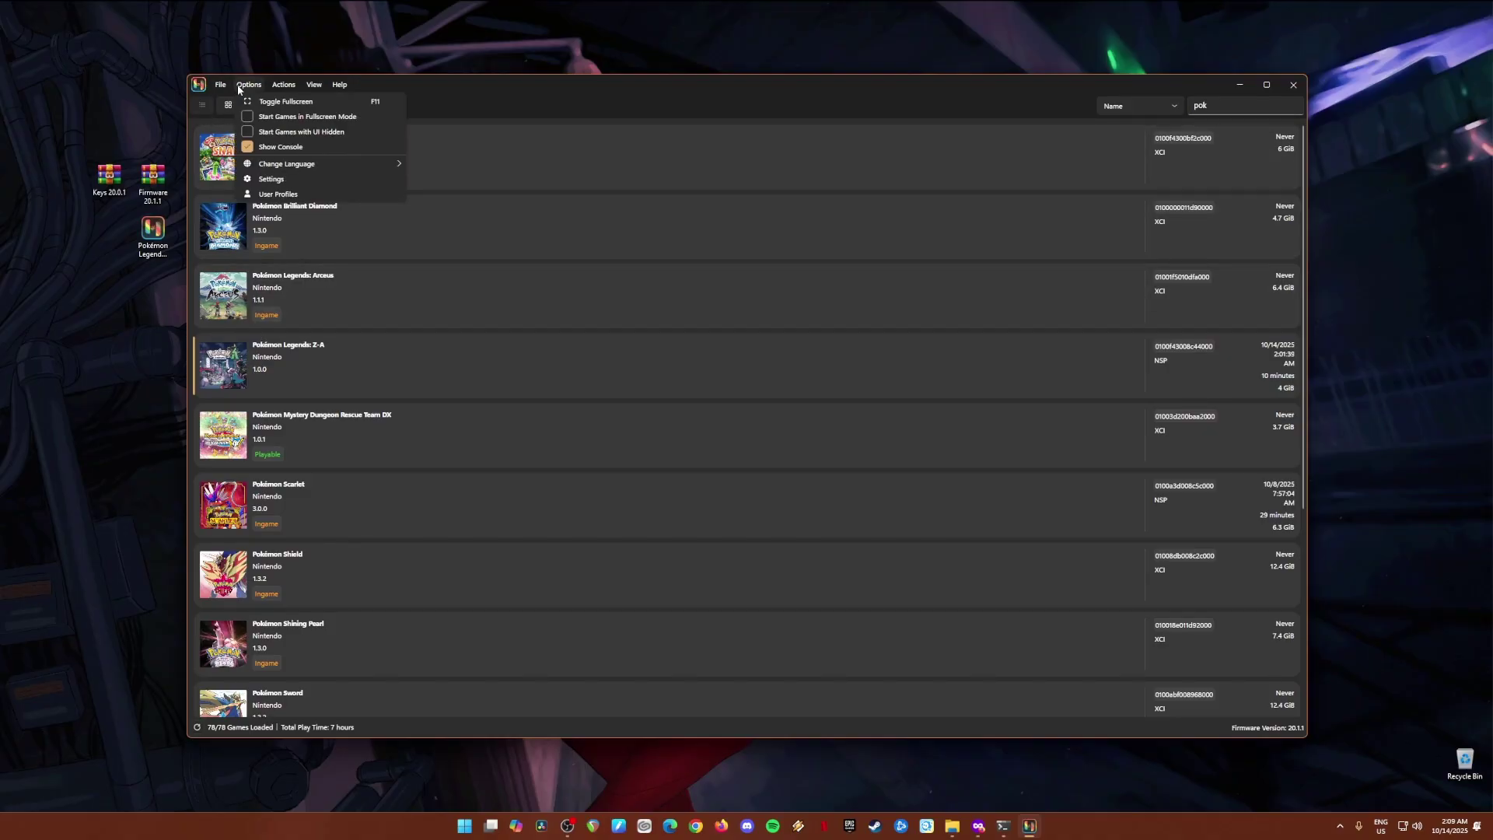
{"action": "left_click", "coordinate": [250, 180]}
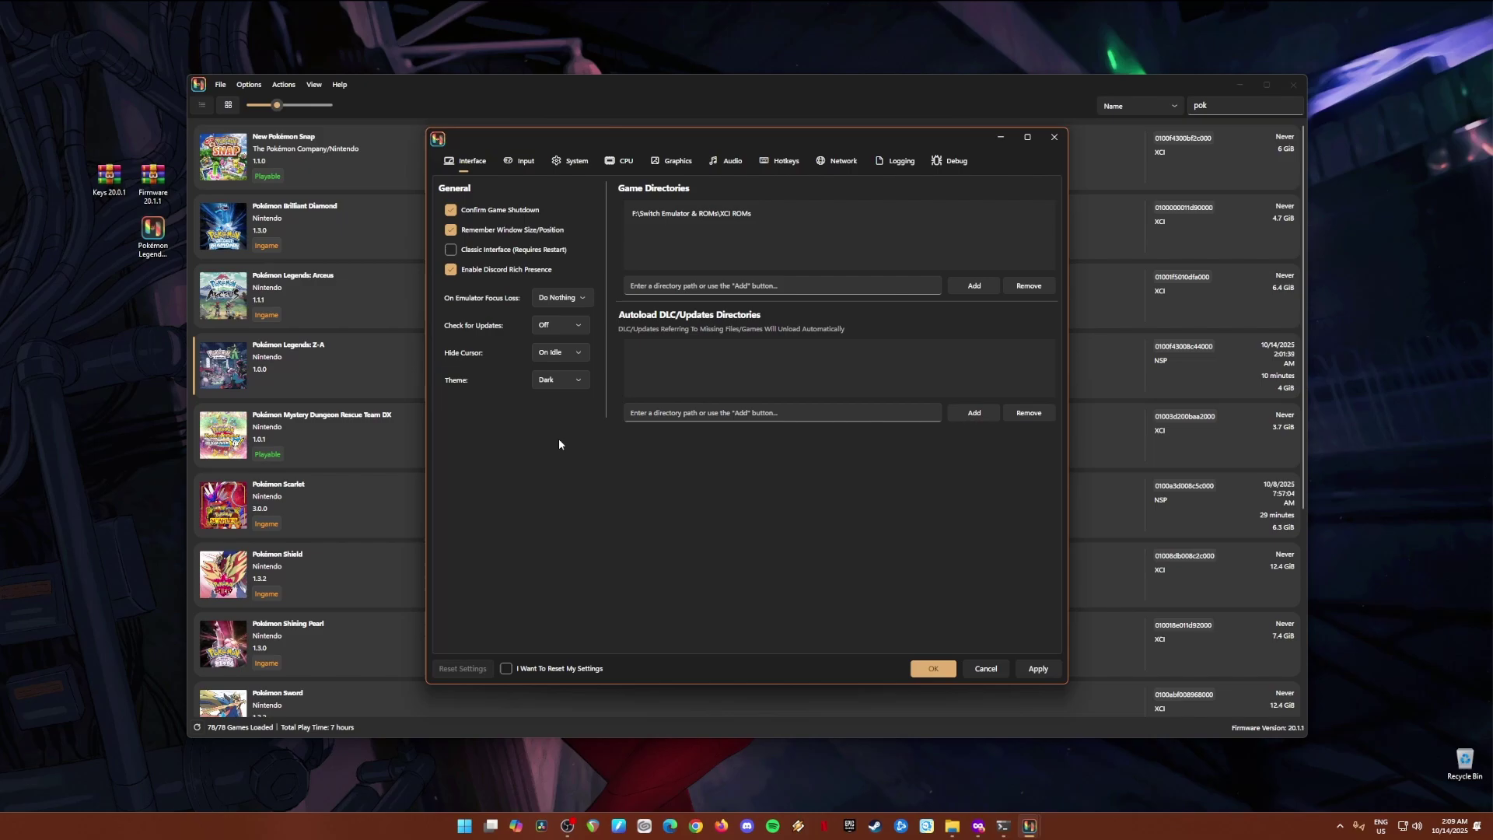
{"action": "left_click", "coordinate": [665, 213]}
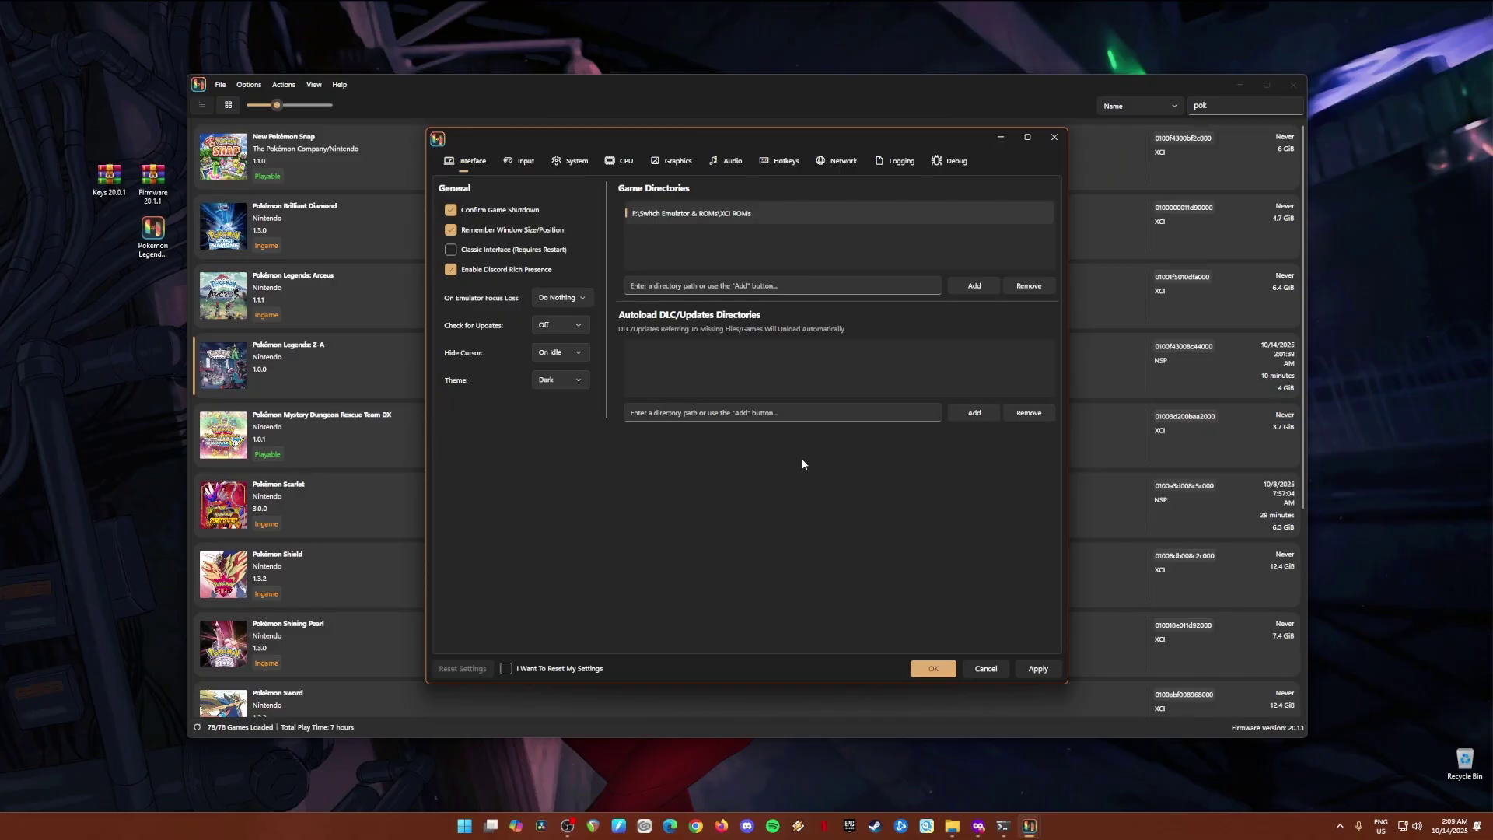
Show the Input settings with Player 1 on a Pro Controller, Default profile
{"action": "left_click", "coordinate": [523, 161]}
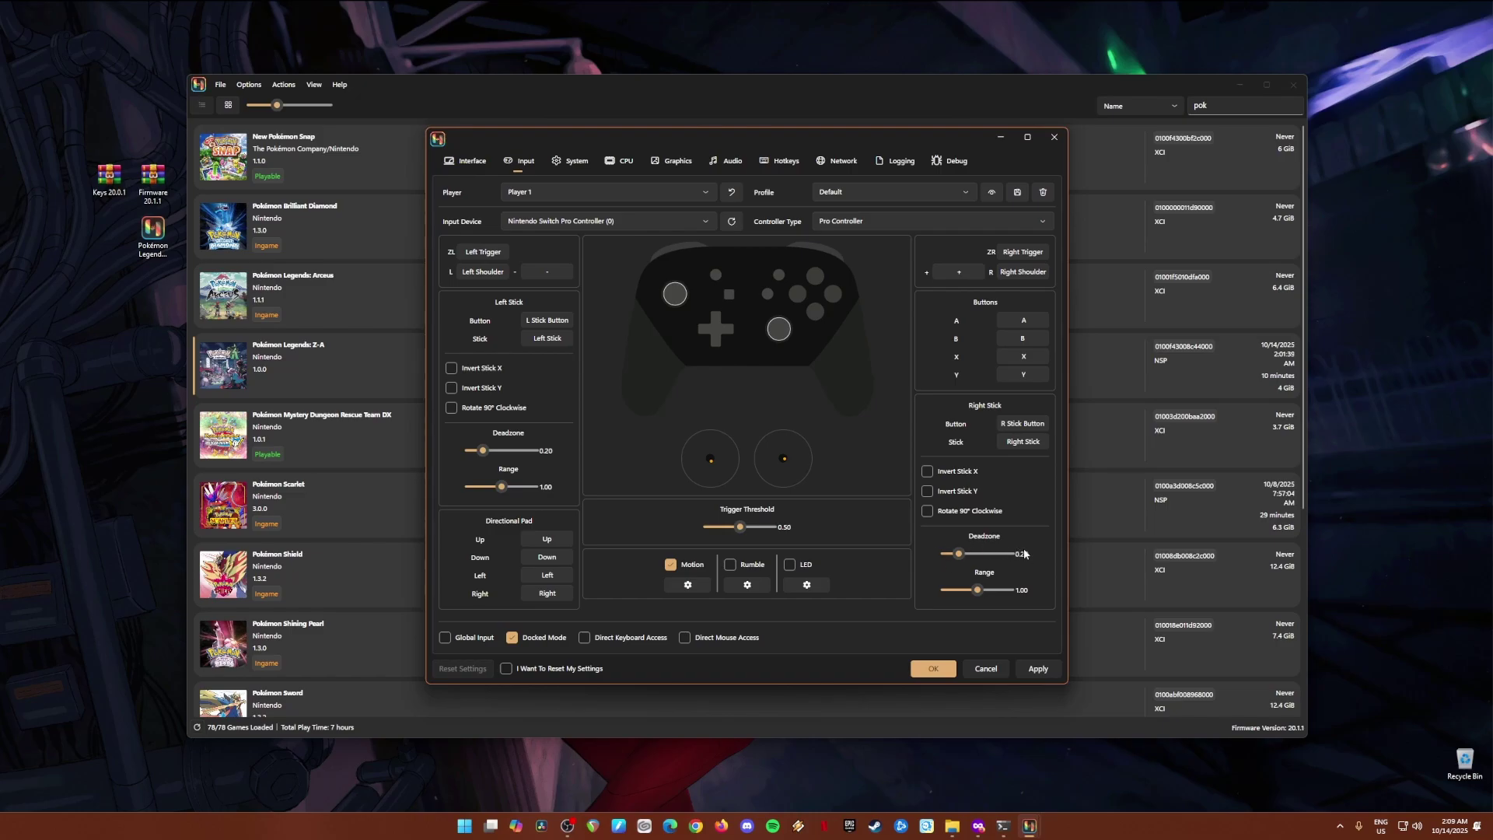
Review the System and CPU settings pages, then bring up the Graphics page
{"action": "left_click", "coordinate": [578, 162]}
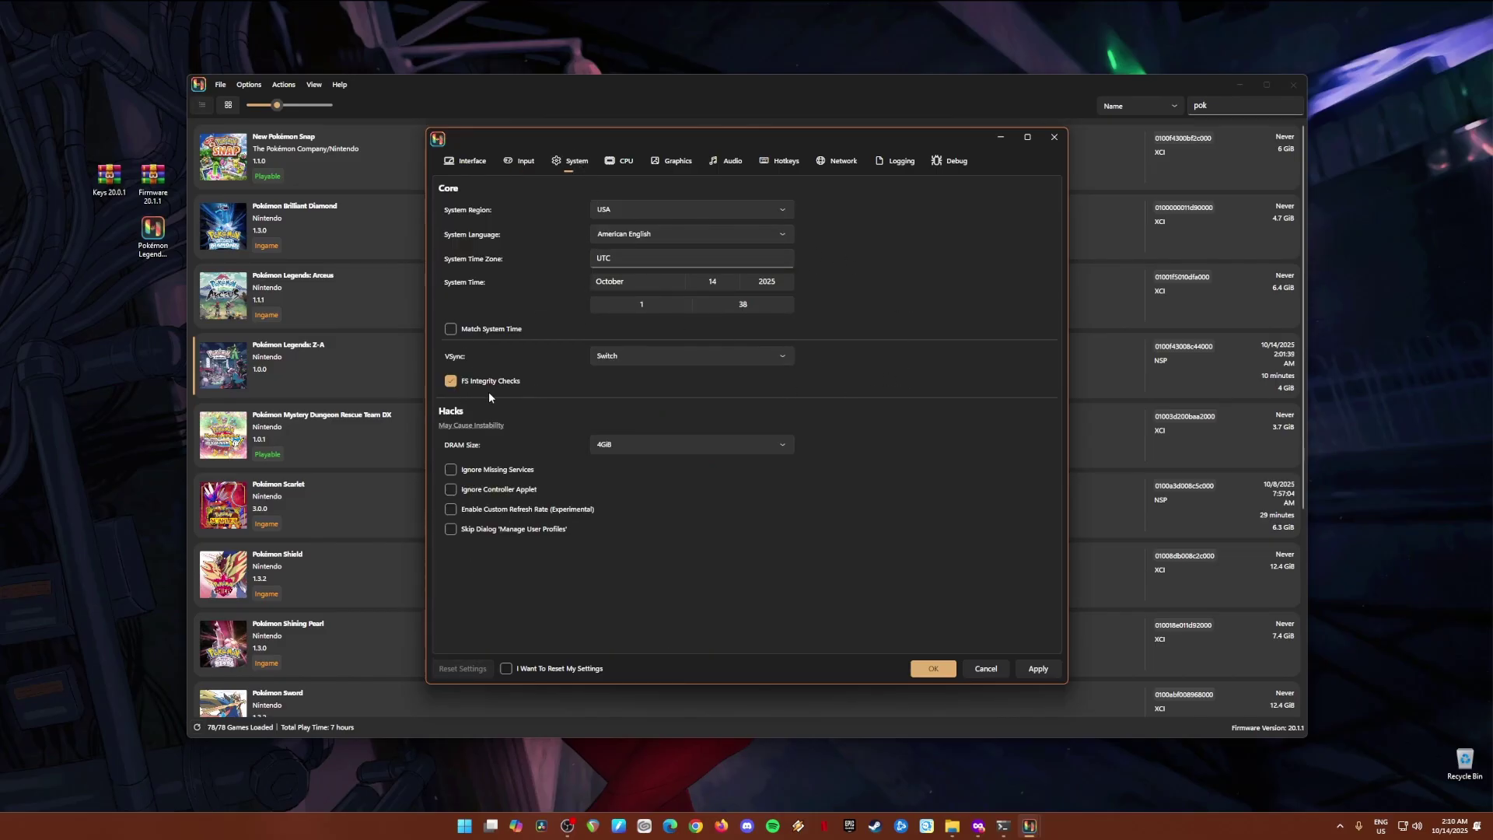
{"action": "left_click", "coordinate": [626, 164]}
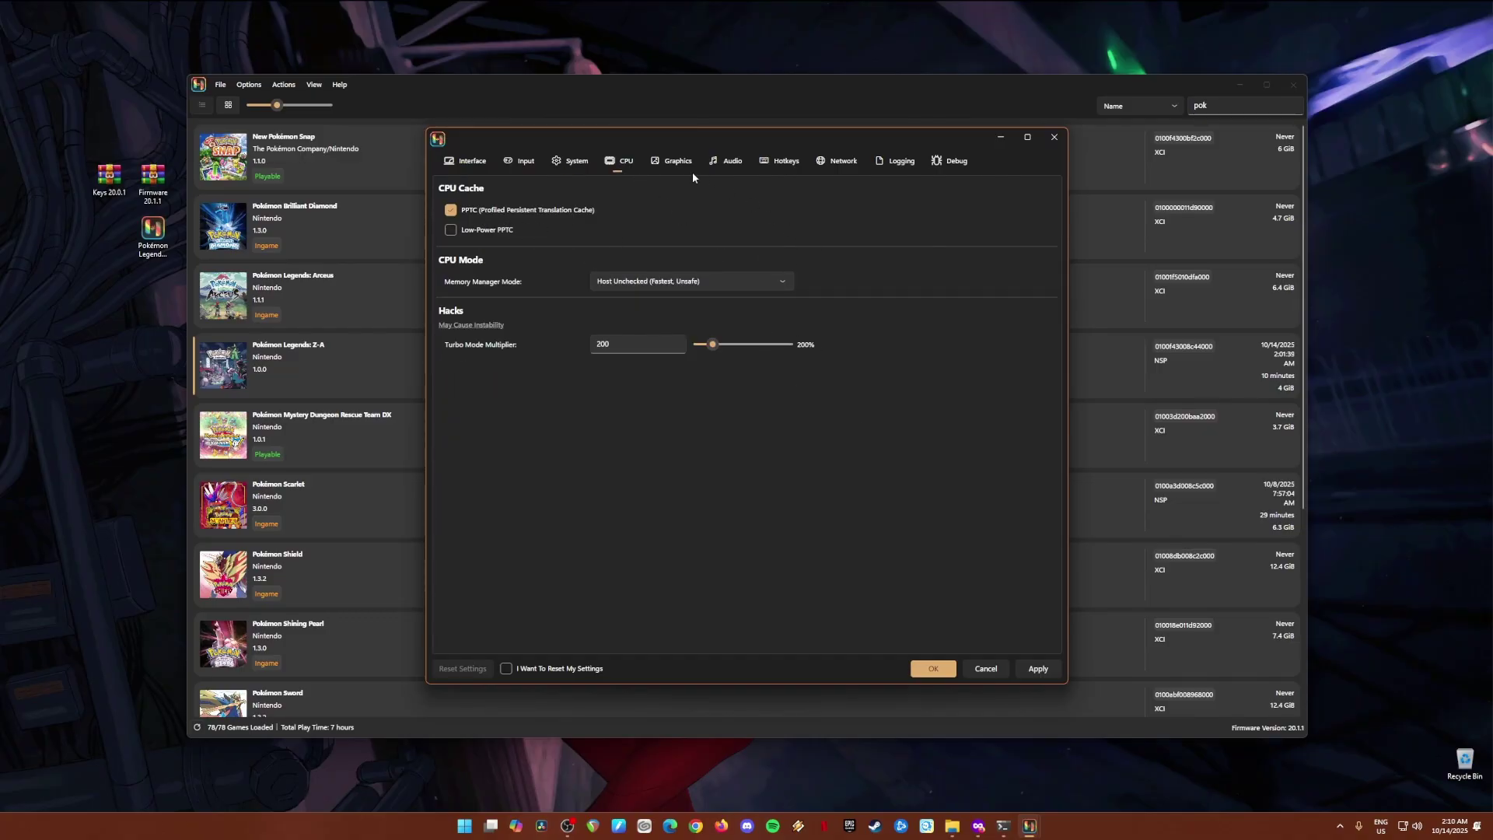
{"action": "left_click", "coordinate": [674, 162]}
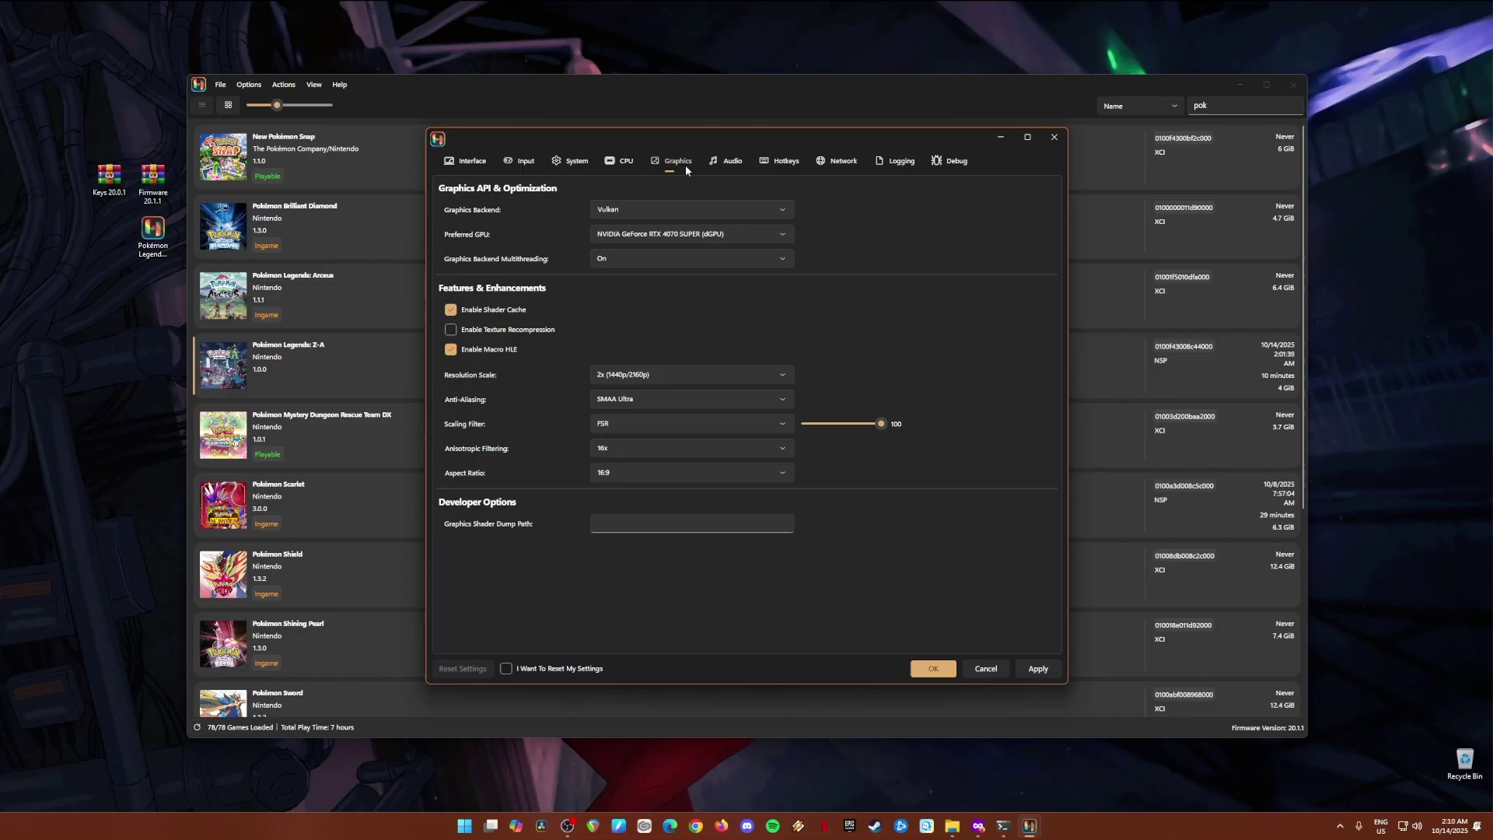
Keep the NVIDIA GeForce RTX 4070 SUPER as preferred GPU and show the resolution scale choices
{"action": "left_click", "coordinate": [782, 235]}
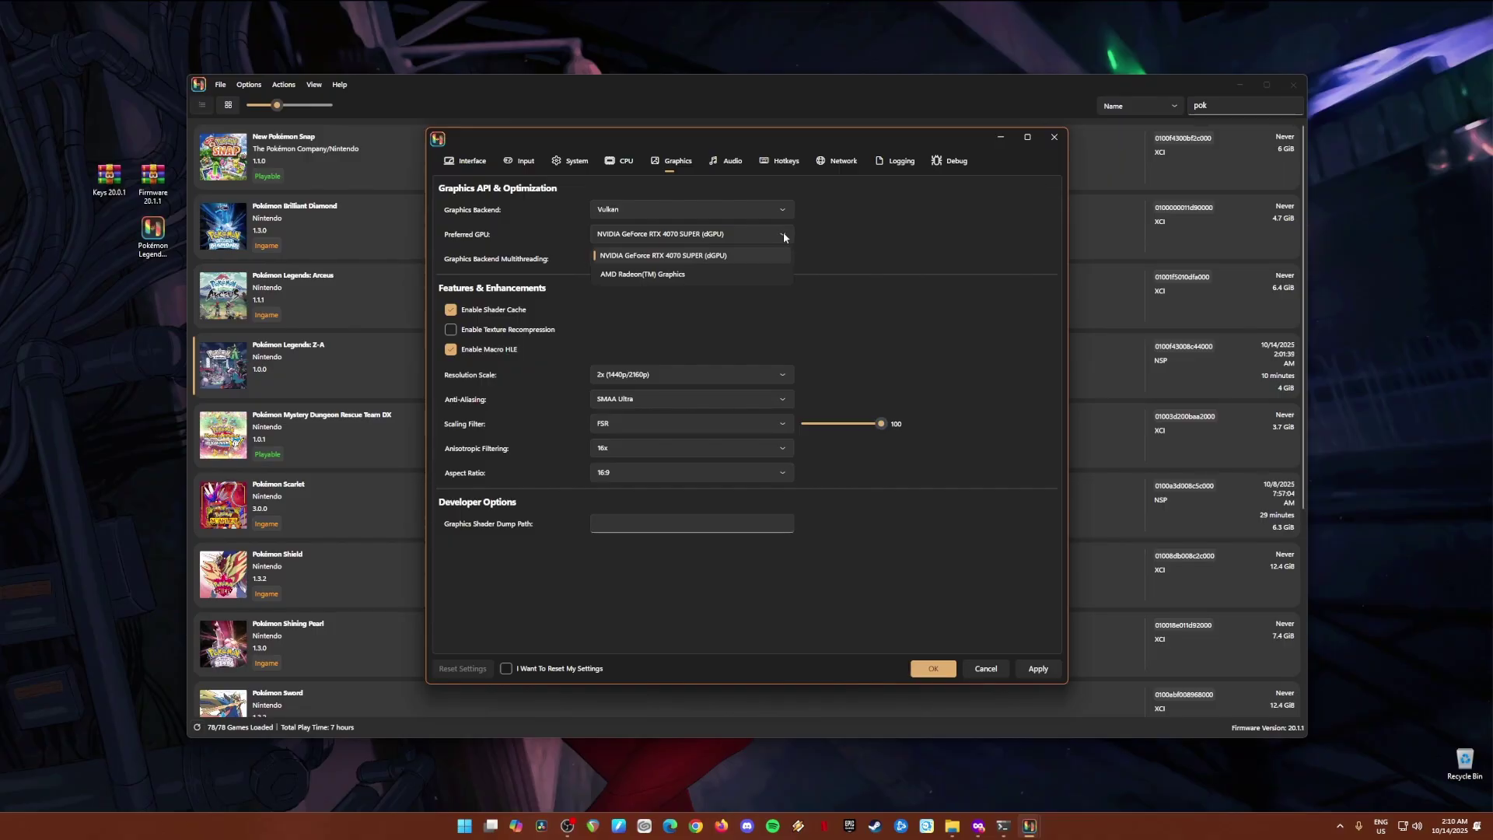
{"action": "left_click", "coordinate": [771, 255]}
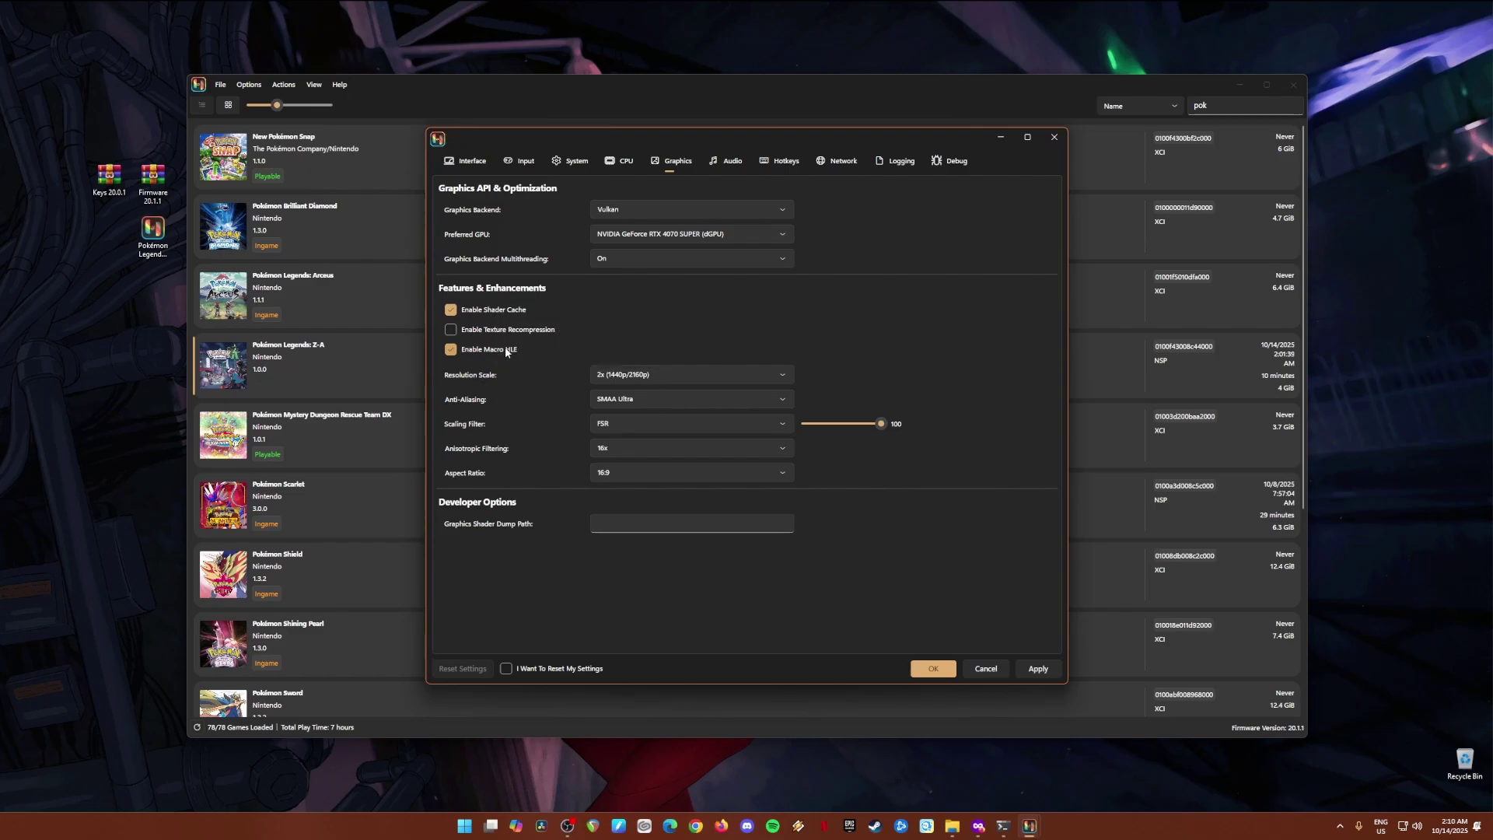
{"action": "left_click", "coordinate": [783, 379]}
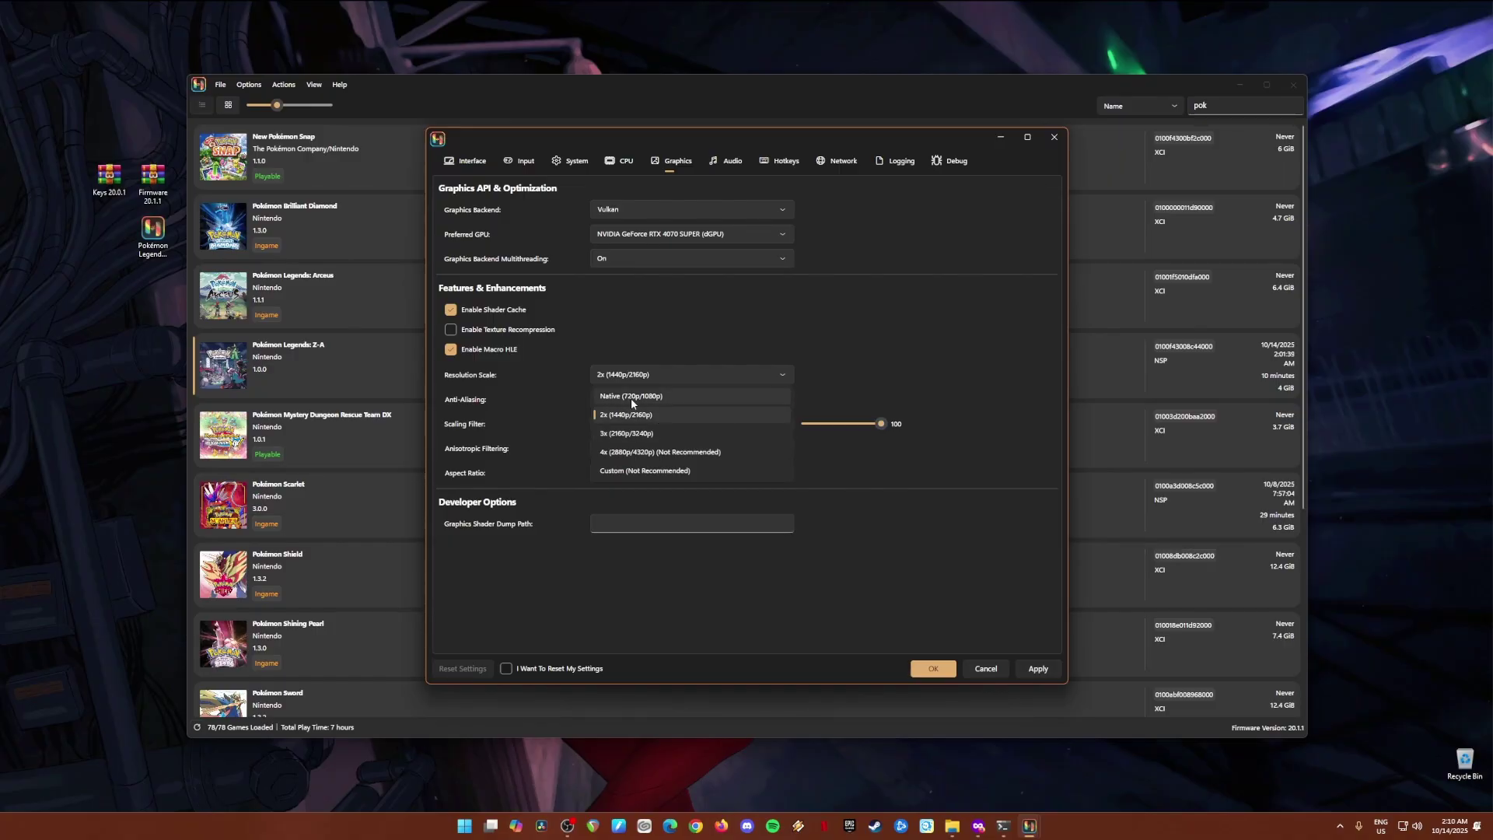
Leave graphics at 2x resolution, SMAA Ultra, FSR filter, 16x anisotropic filtering and 16:9 aspect ratio
{"action": "left_click", "coordinate": [491, 463]}
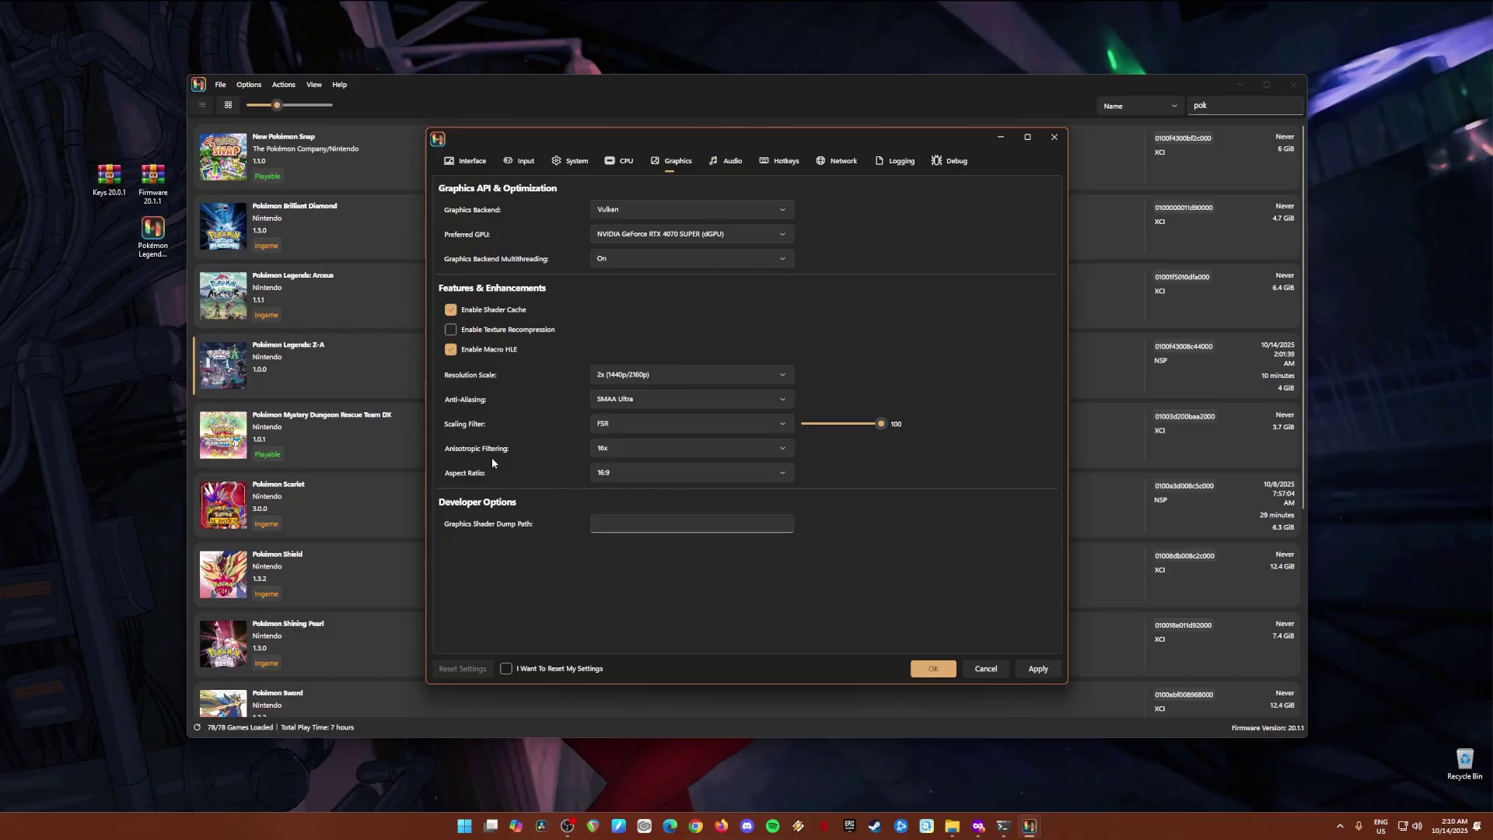
{"action": "left_click", "coordinate": [651, 402]}
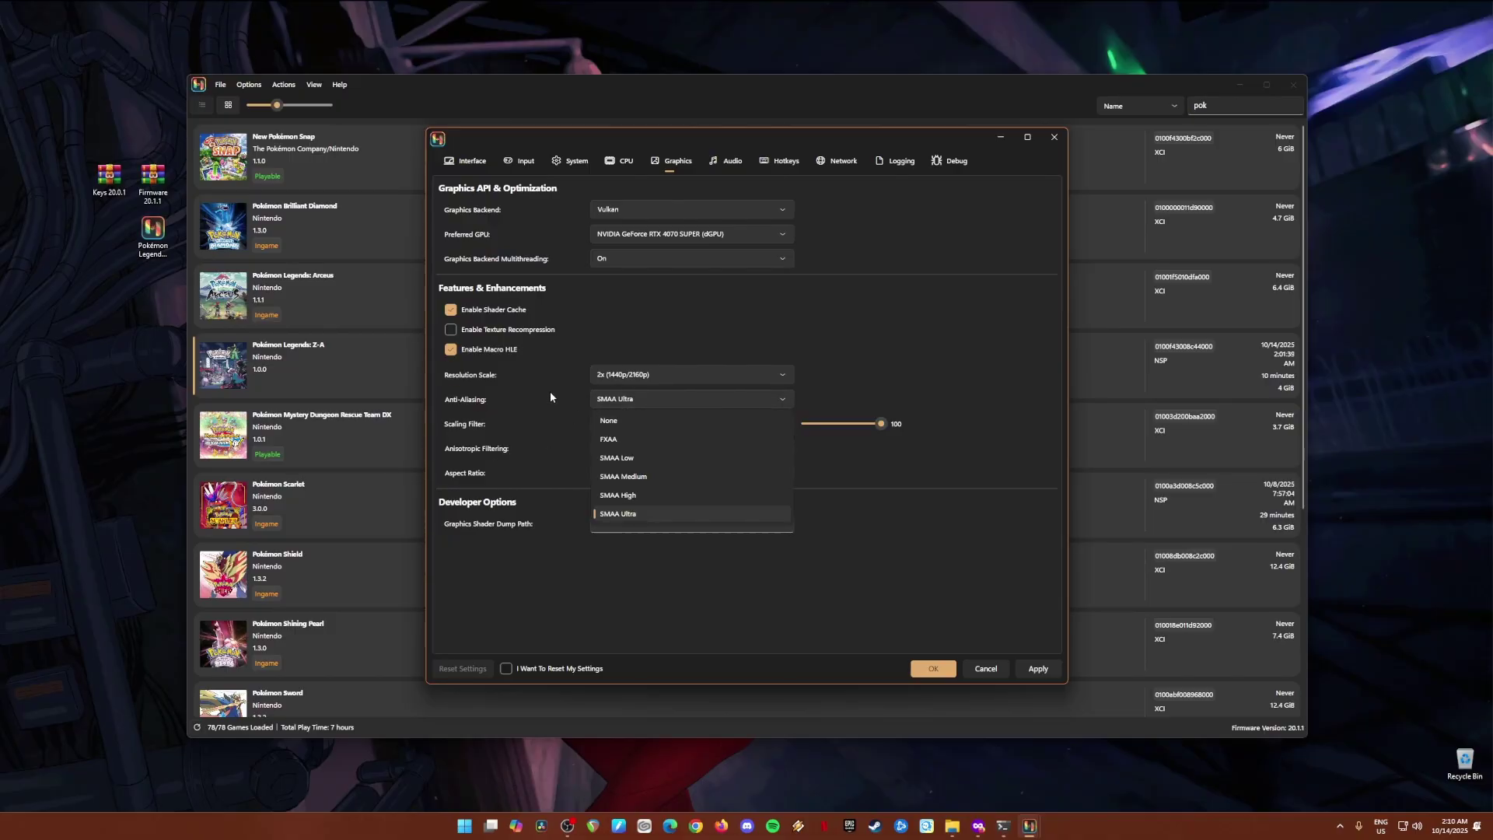
{"action": "left_click", "coordinate": [557, 468]}
{"action": "left_click", "coordinate": [647, 427]}
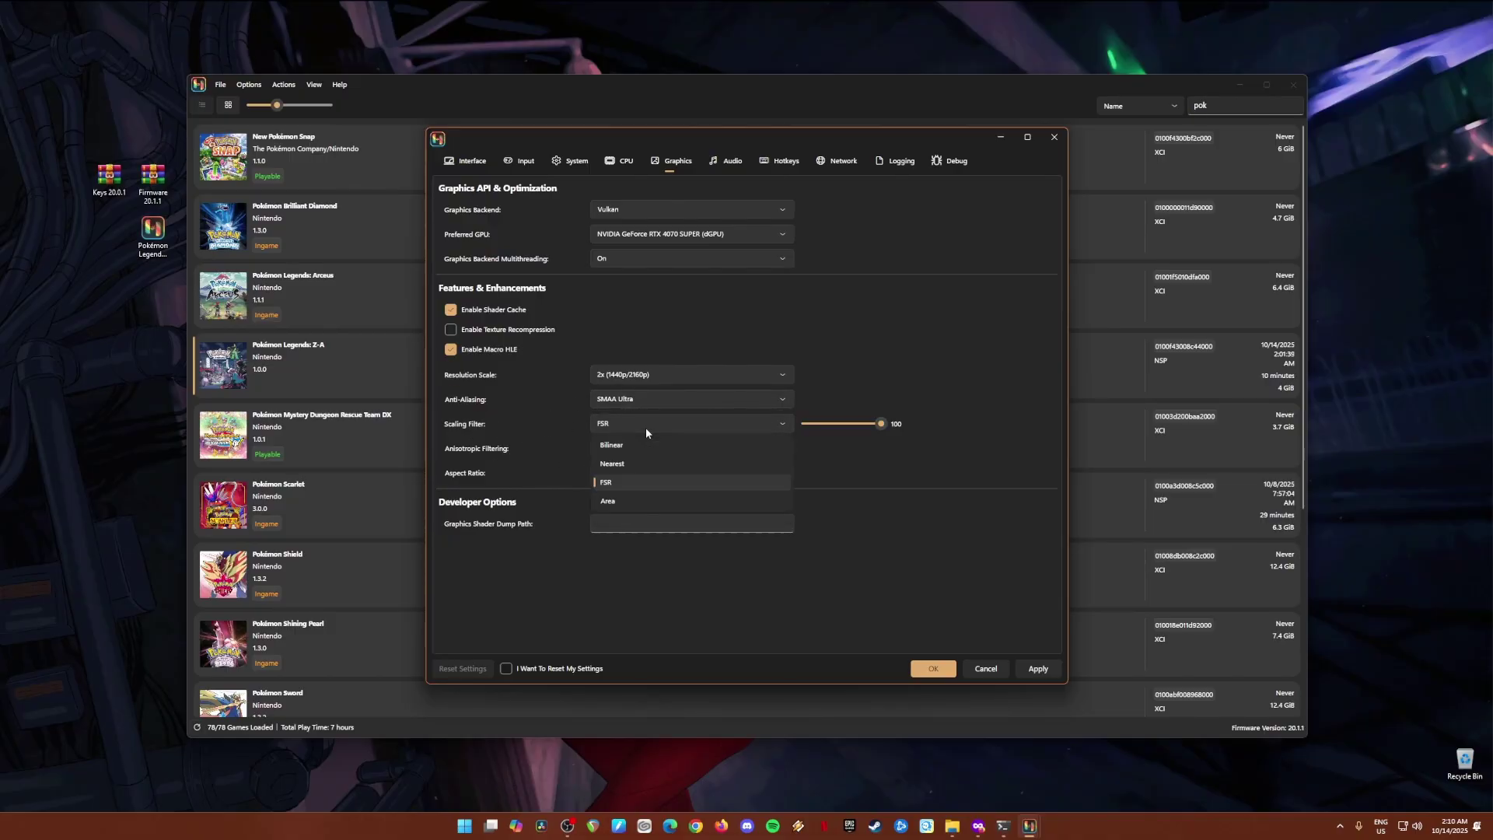
{"action": "left_click", "coordinate": [510, 431]}
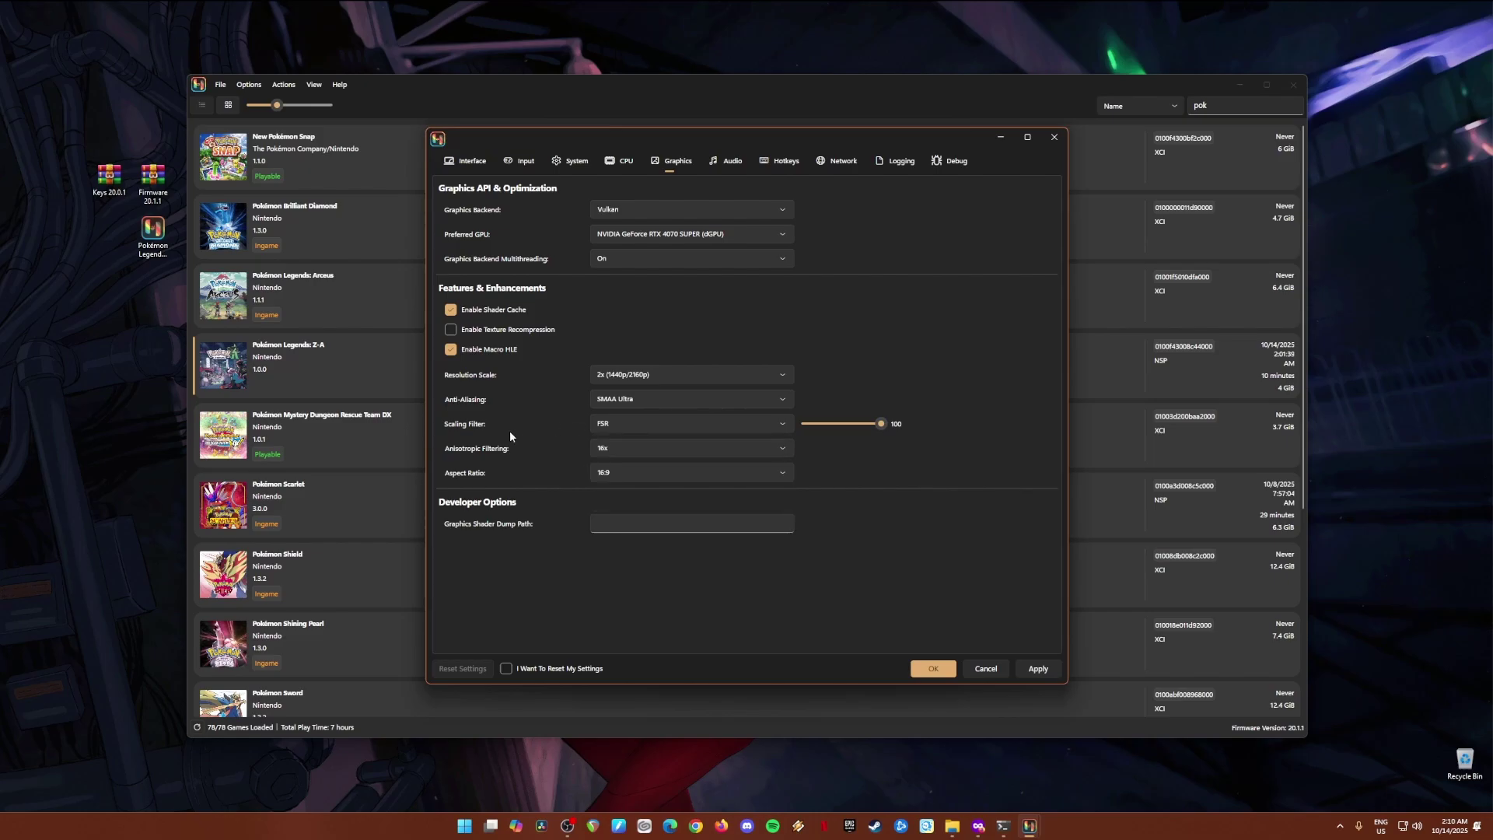
{"action": "left_click", "coordinate": [628, 449]}
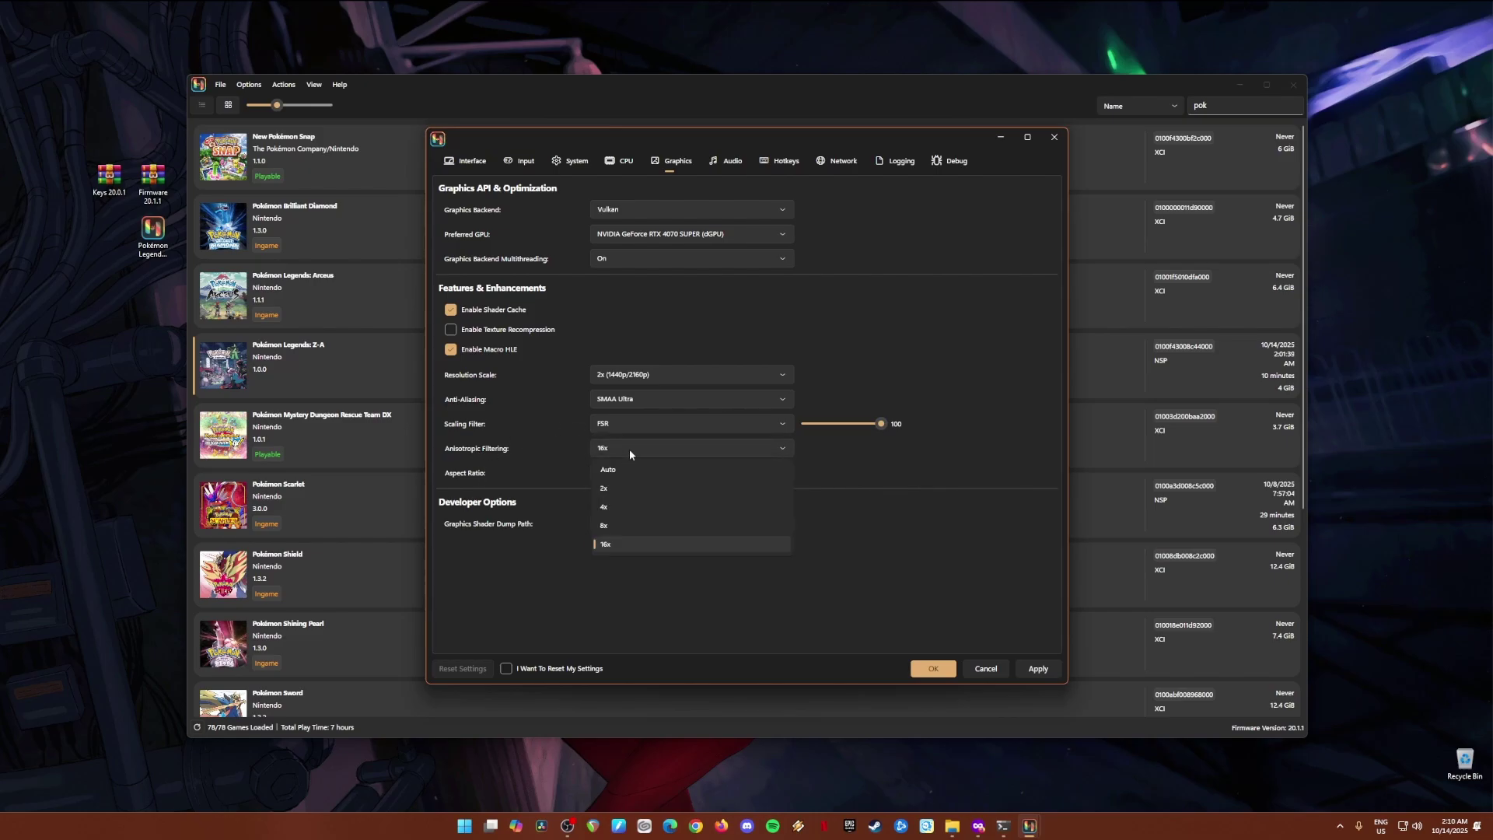
{"action": "left_click", "coordinate": [530, 426]}
{"action": "left_click", "coordinate": [661, 473]}
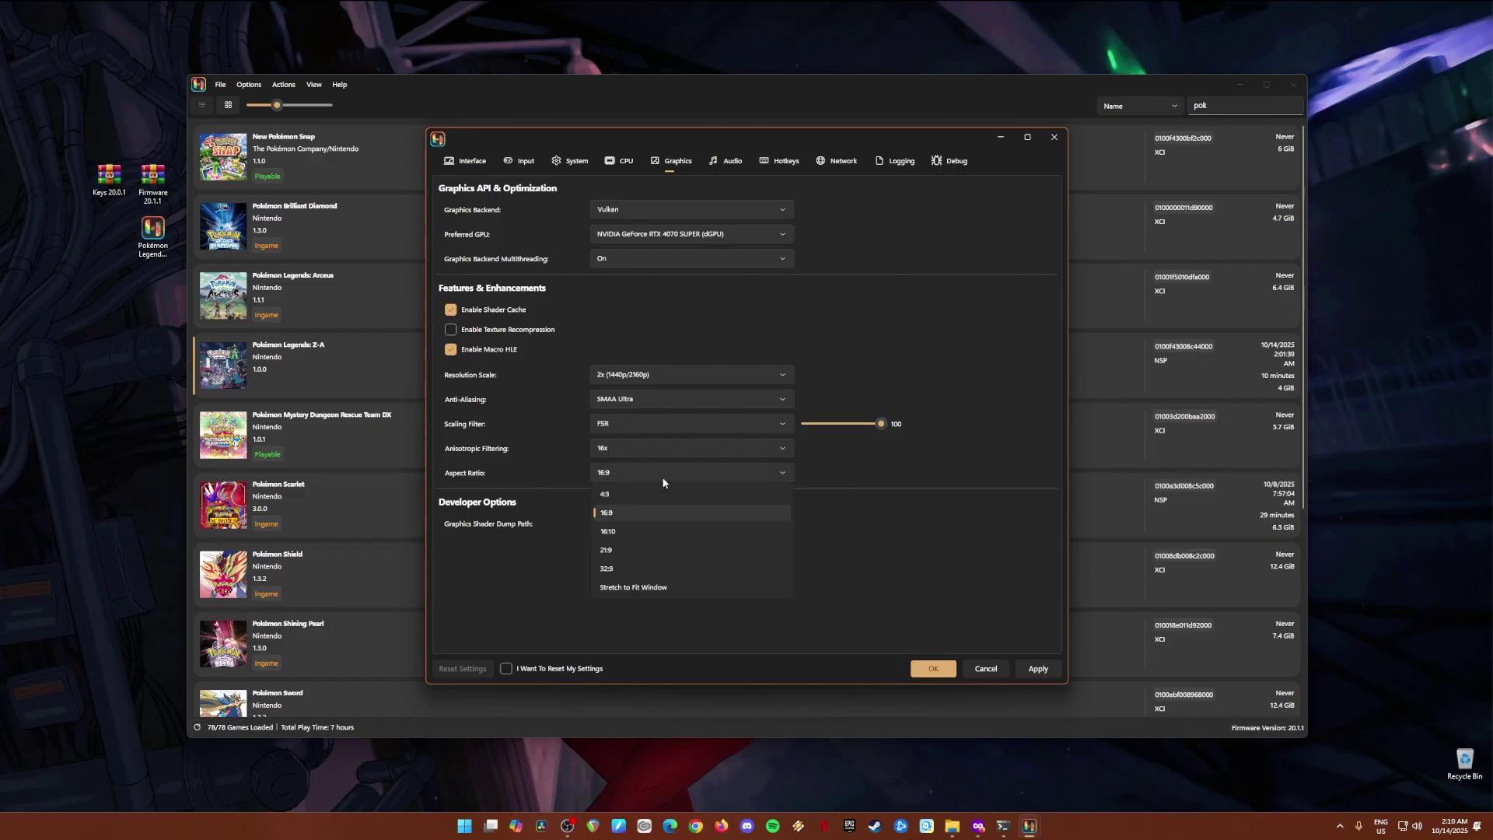
{"action": "left_click", "coordinate": [903, 542]}
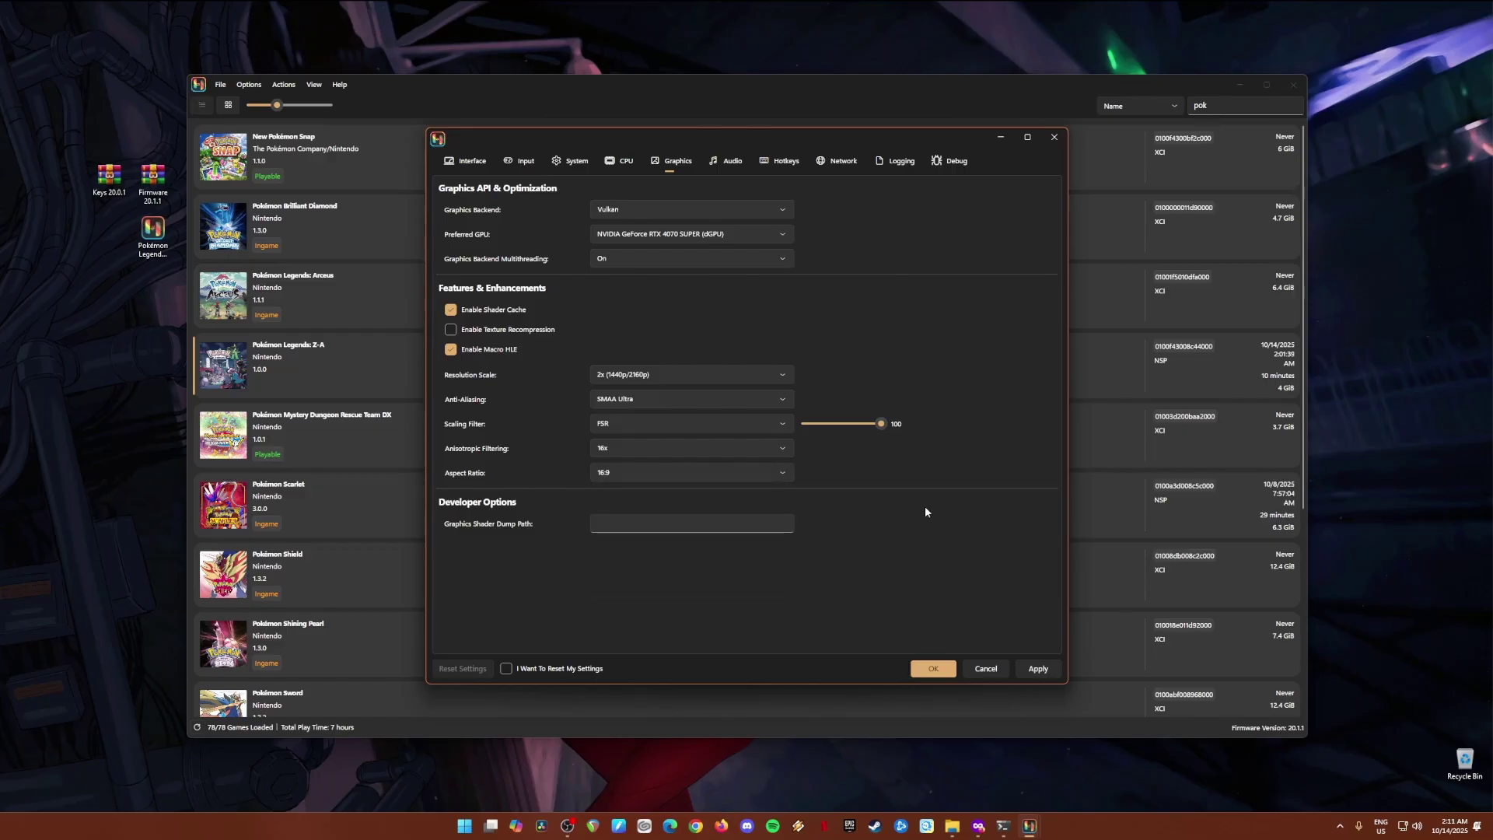
Glance at the Audio settings, then accept the changes with OK to return to the game list
{"action": "left_click", "coordinate": [726, 162]}
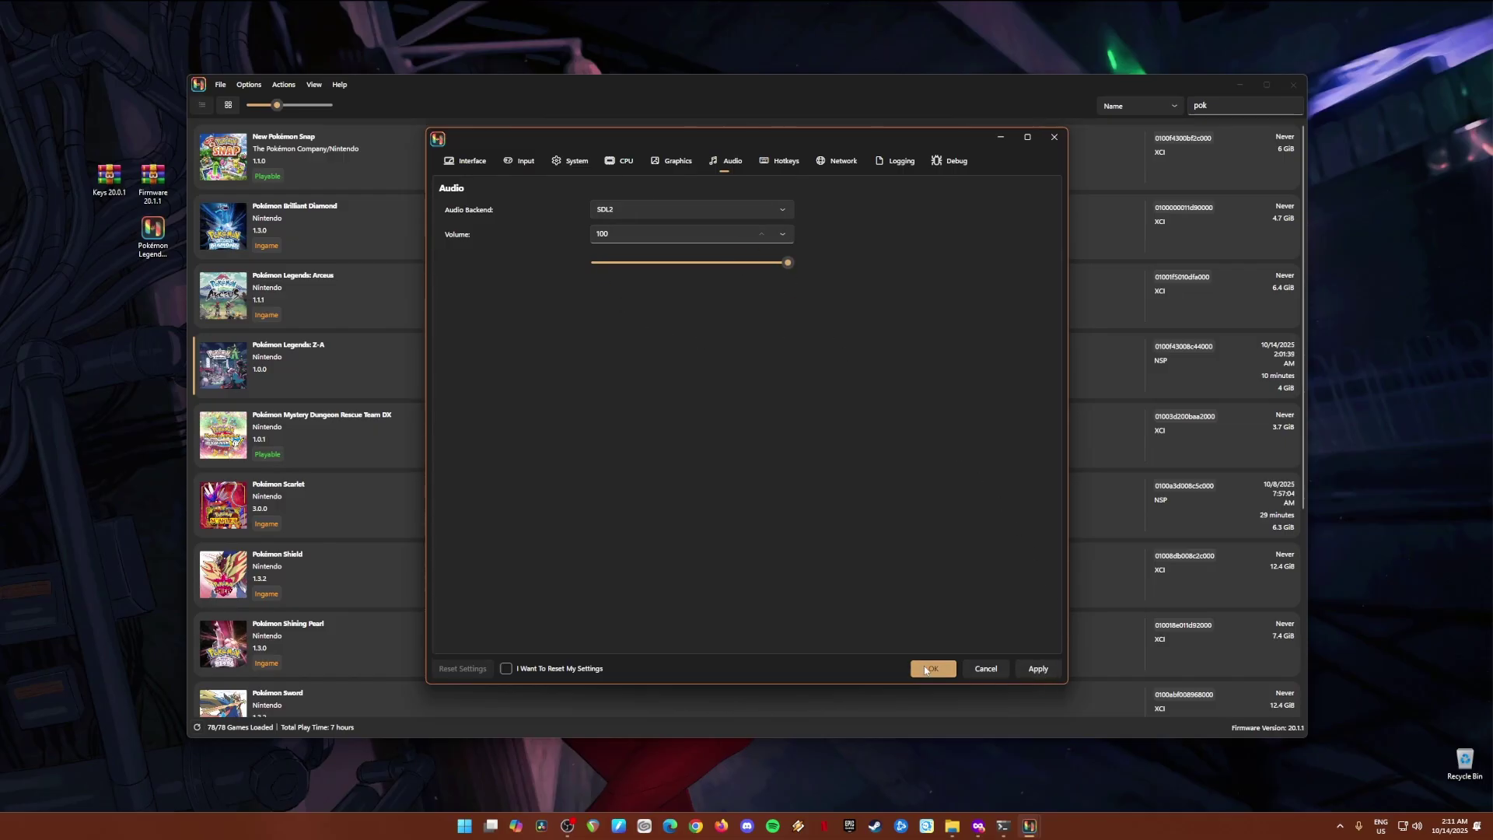
{"action": "left_click", "coordinate": [933, 668]}
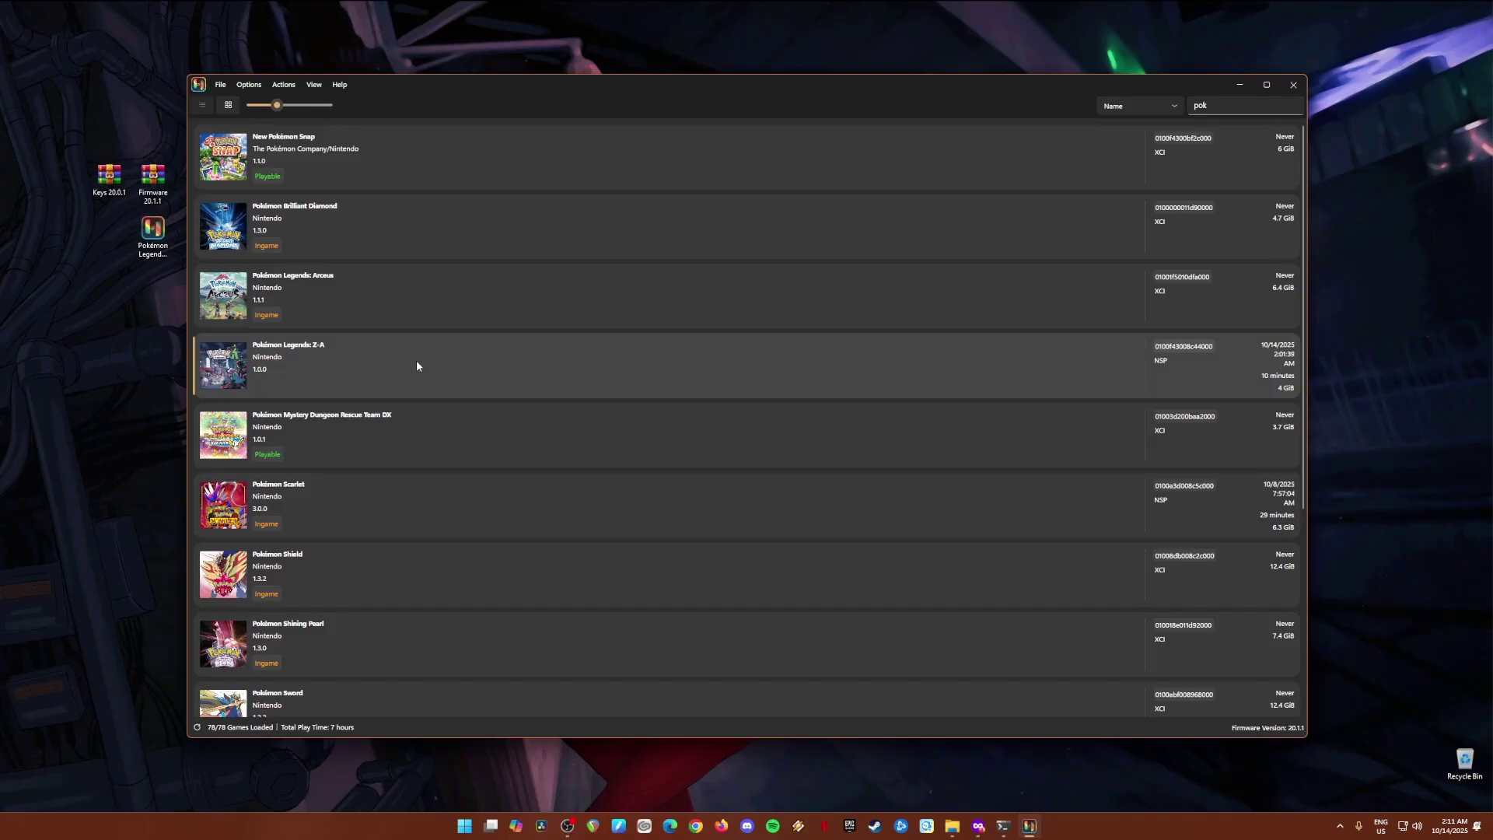
Test-launch Pokémon Legends: Z-A, then minimize Ryubing to the desktop
{"action": "double_click", "coordinate": [416, 362]}
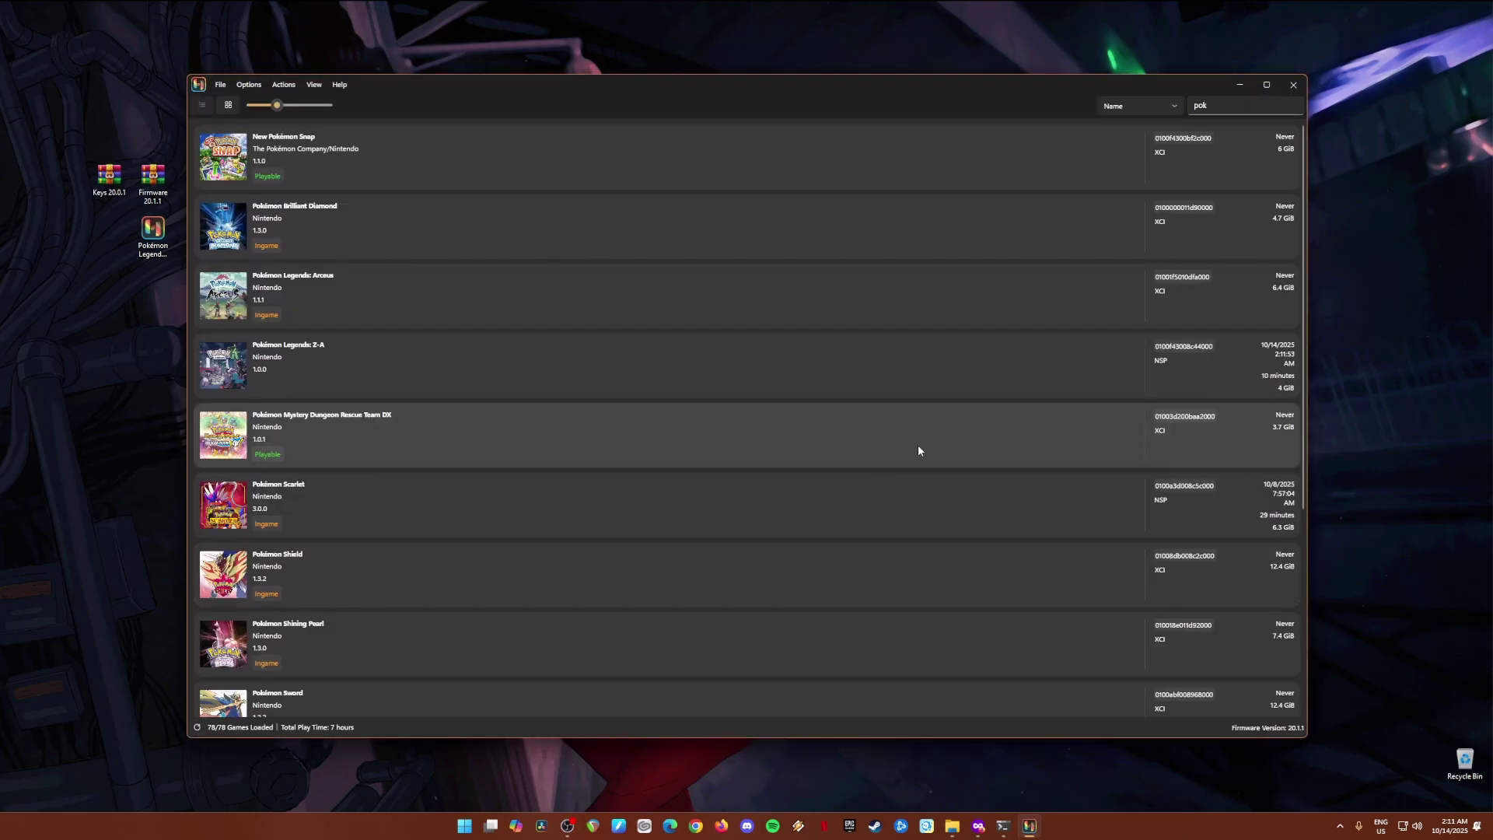
{"action": "left_click", "coordinate": [1238, 84]}
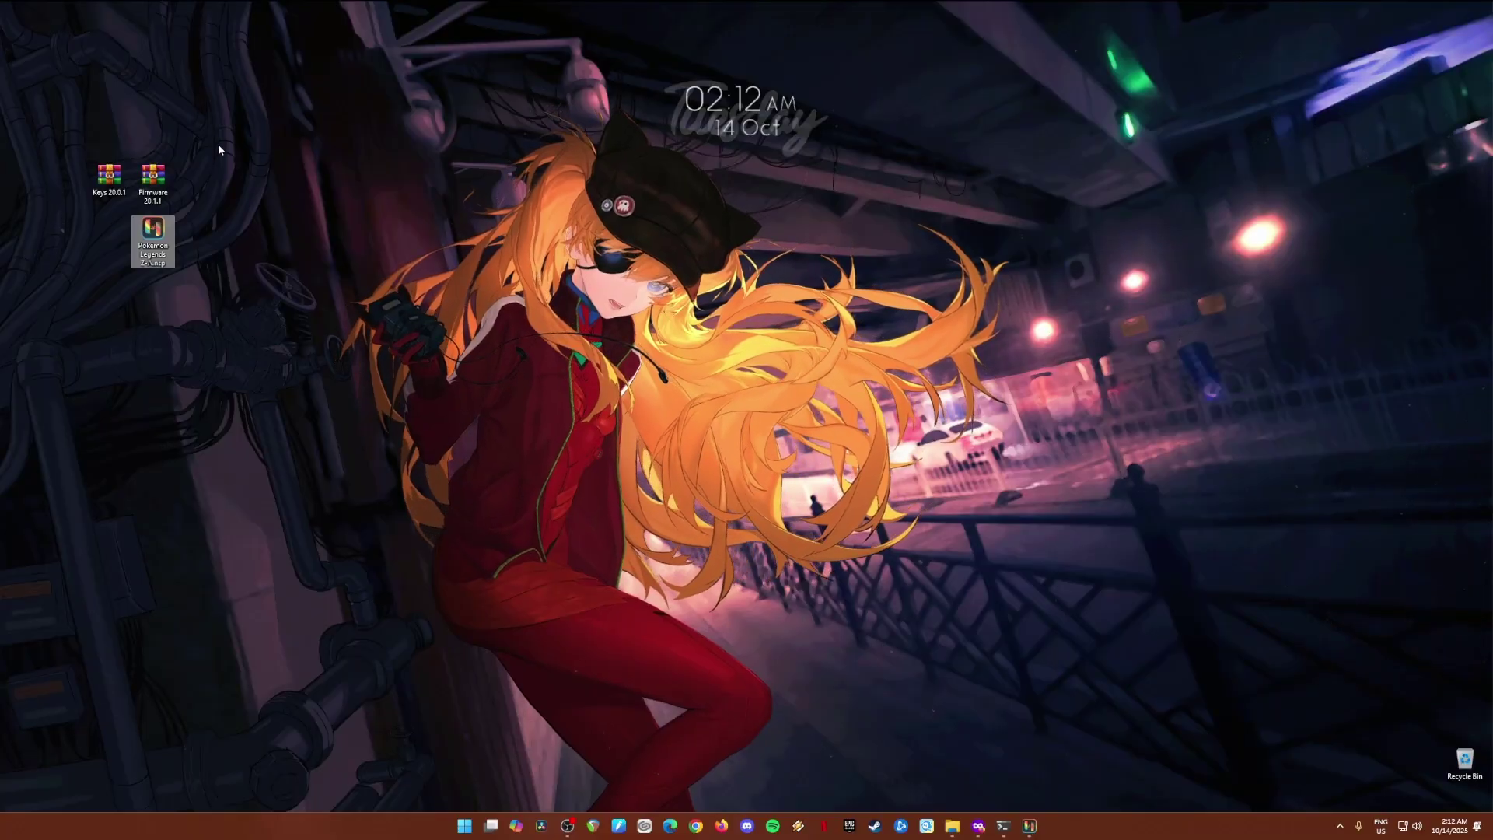
Box-select the Keys 20.0.1, Firmware 20.1.1 and Pokémon Legends icons on the desktop
{"action": "left_click_drag", "start_coordinate": [209, 132], "coordinate": [68, 330]}
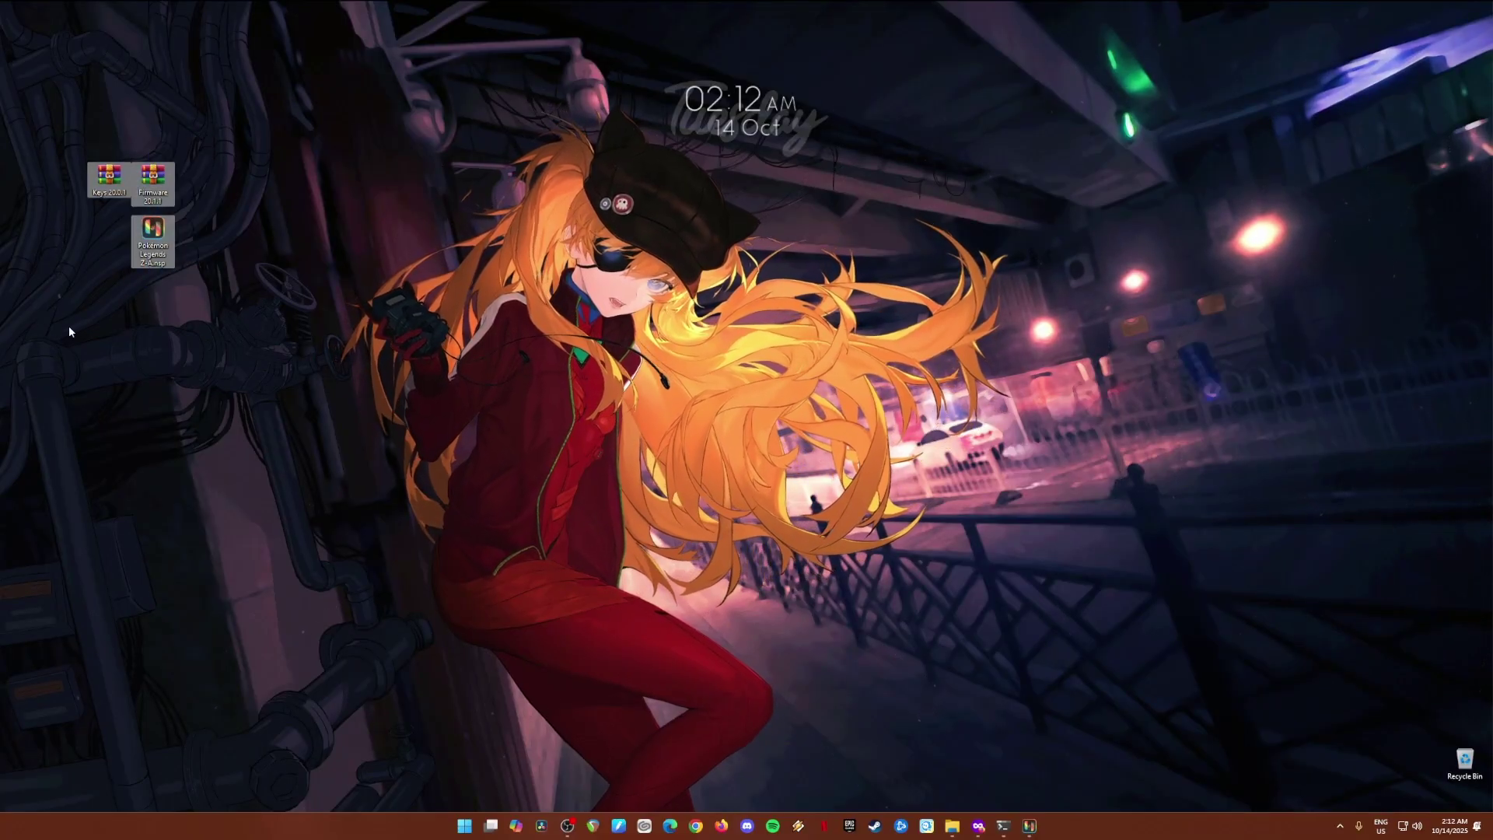